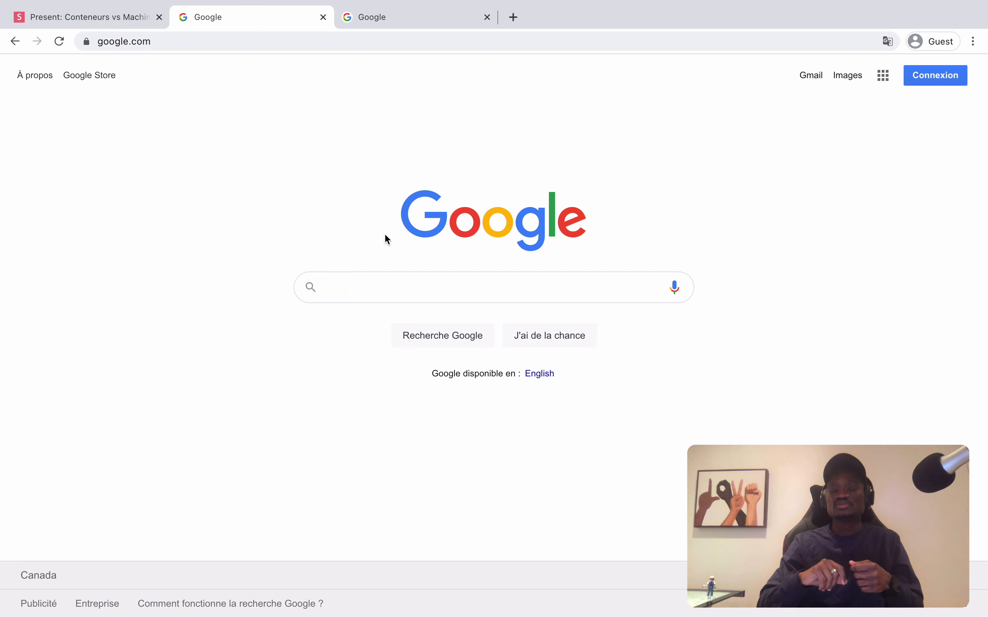
- Search Google for "télécharger windows 10" and open Microsoft's Windows 10 disc image (ISO) download page
click(381, 275)
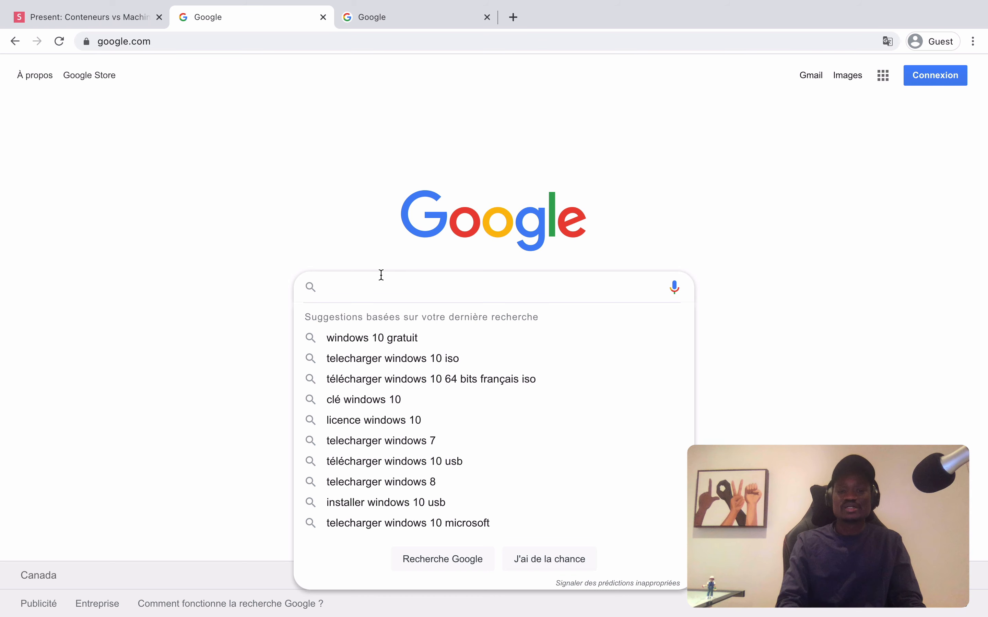
text(télécharger)
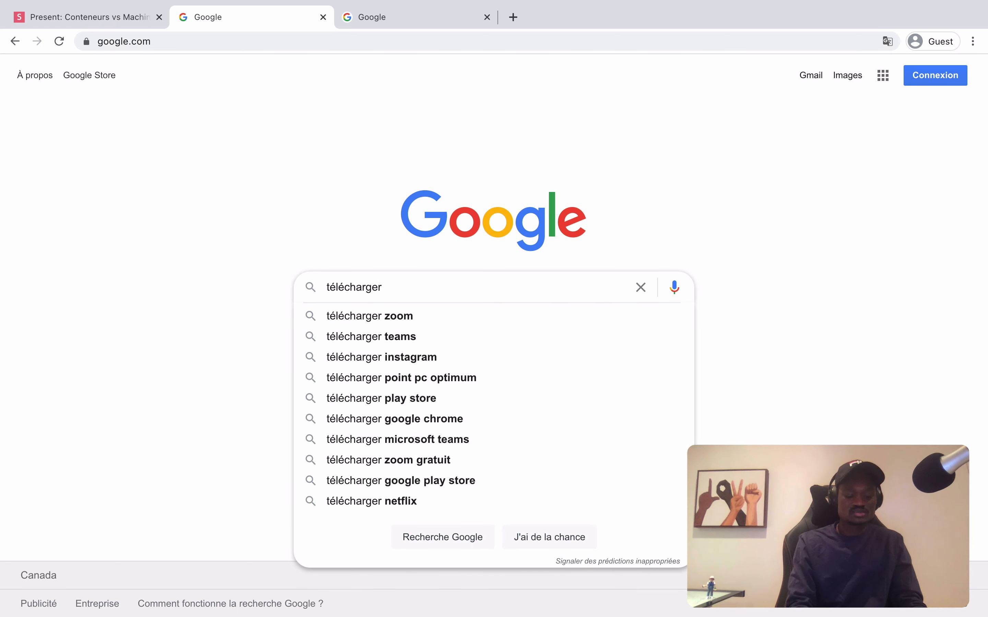
text( windows 10)
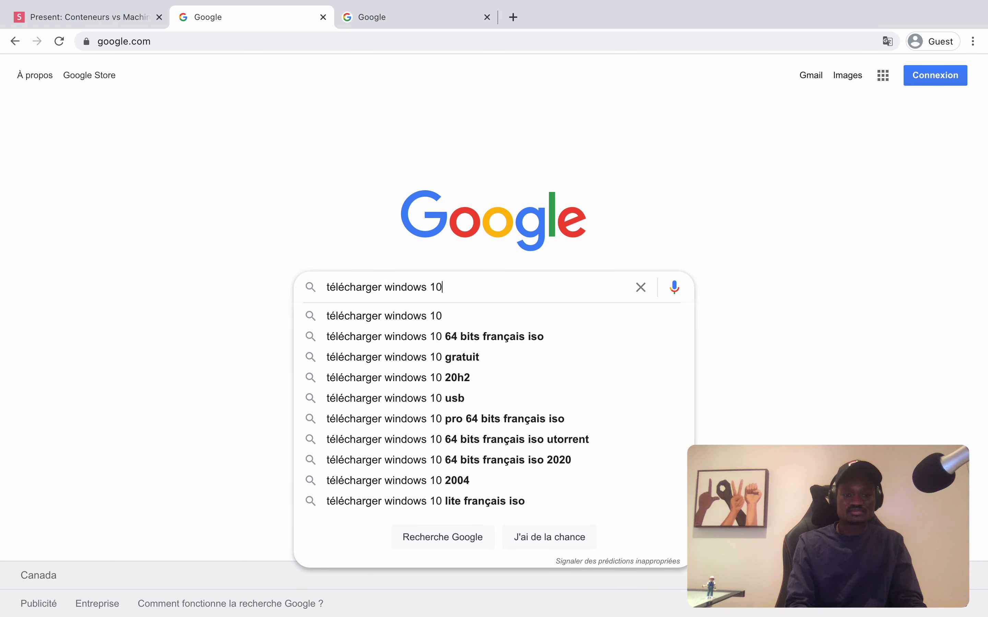
key(Return)
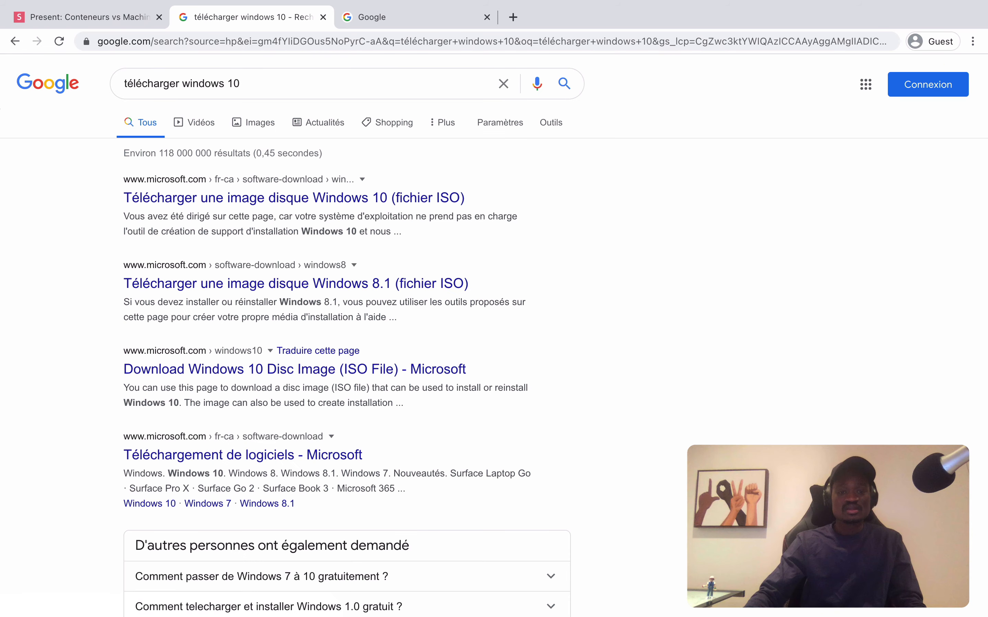
click(273, 200)
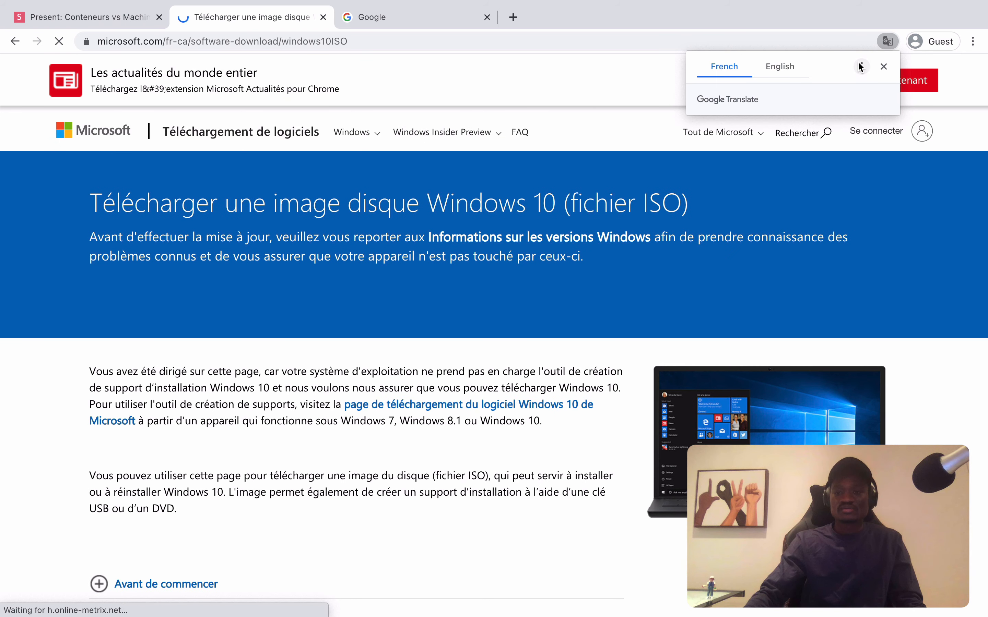
- Set the browser's translation options to never translate this Microsoft site
click(861, 67)
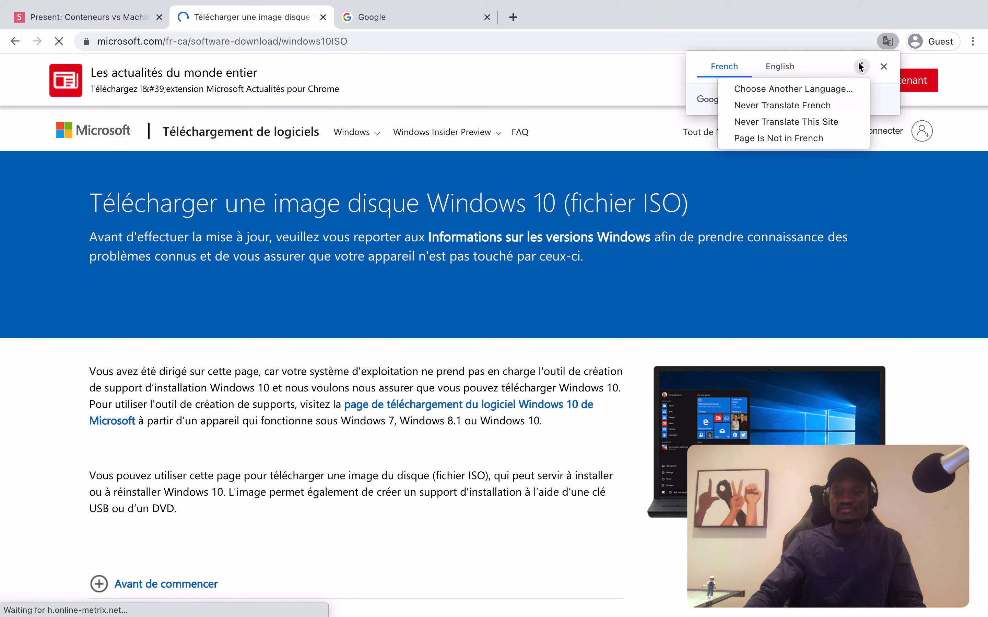
click(811, 123)
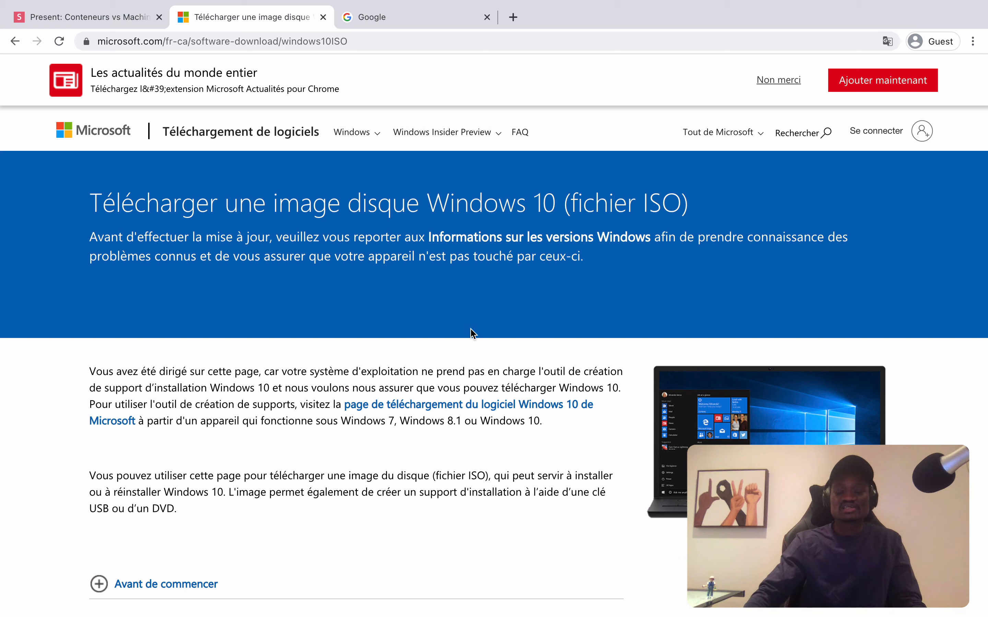
- Choose Windows 10 as the edition to download and confirm the selection
scroll(469, 331, down, 15)
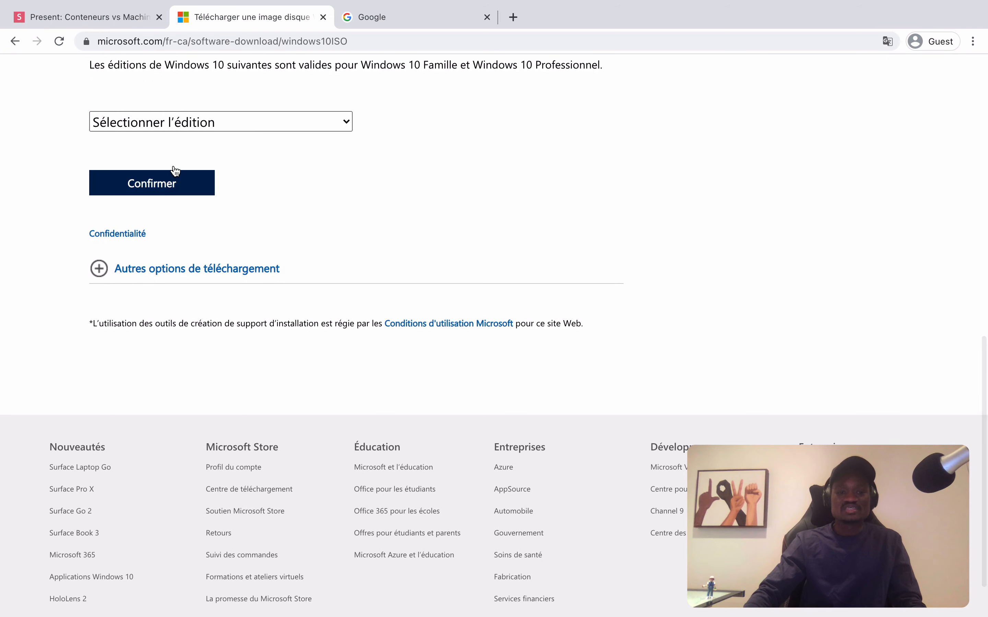
click(177, 123)
click(161, 159)
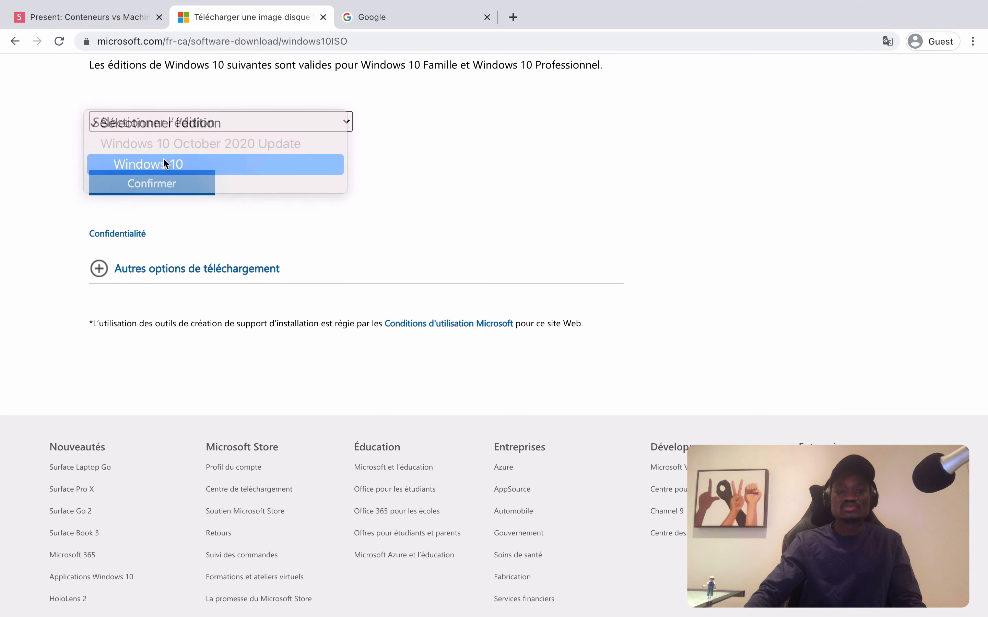
click(191, 185)
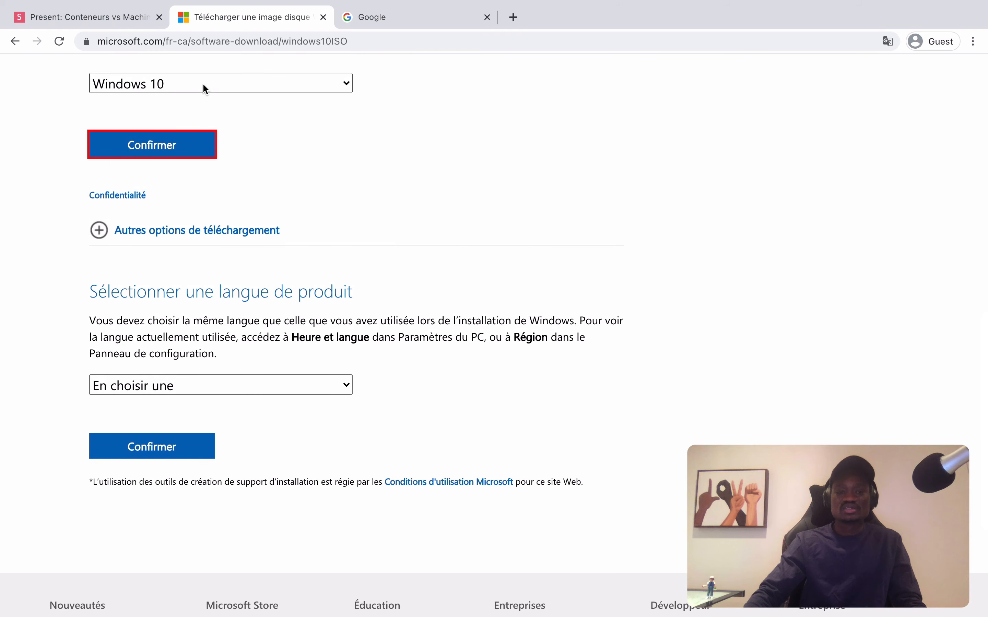
- Choose Français canadien as the product language and confirm it
scroll(200, 355, down, 2)
scroll(199, 355, down, 4)
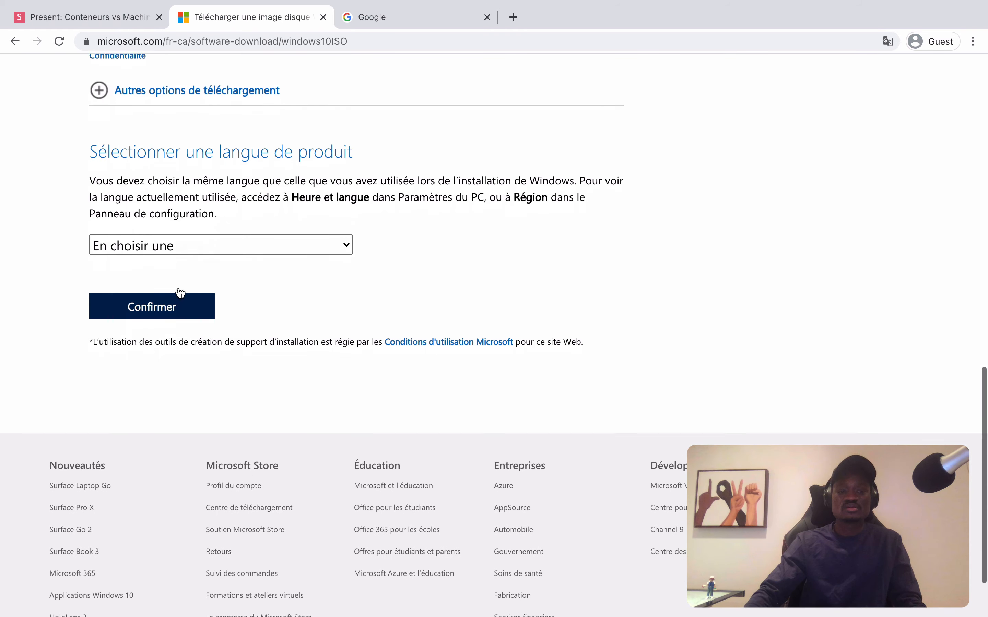
click(129, 235)
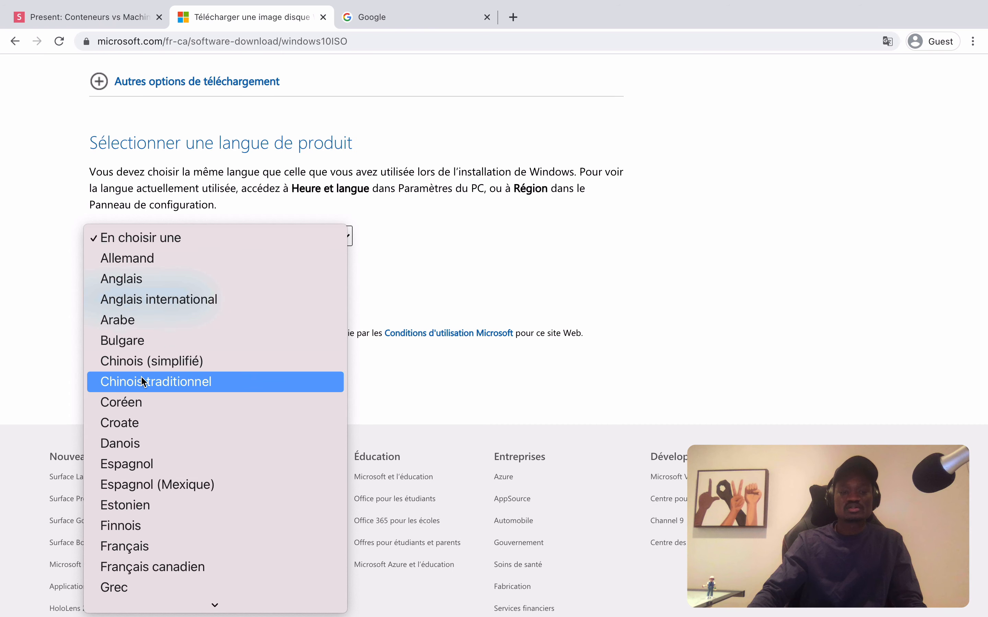
scroll(139, 378, down, 5)
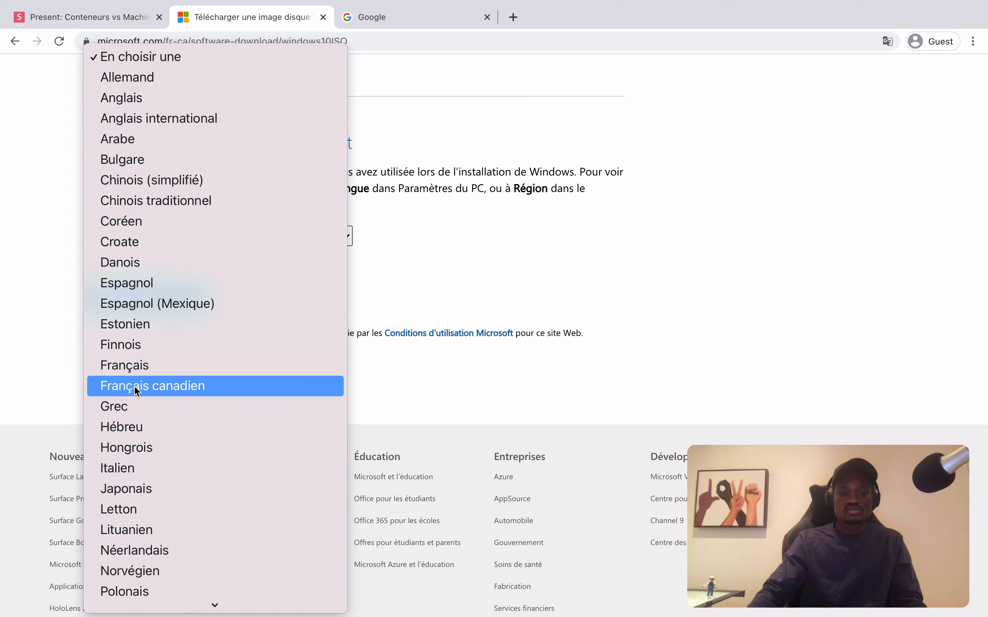
click(139, 387)
click(156, 298)
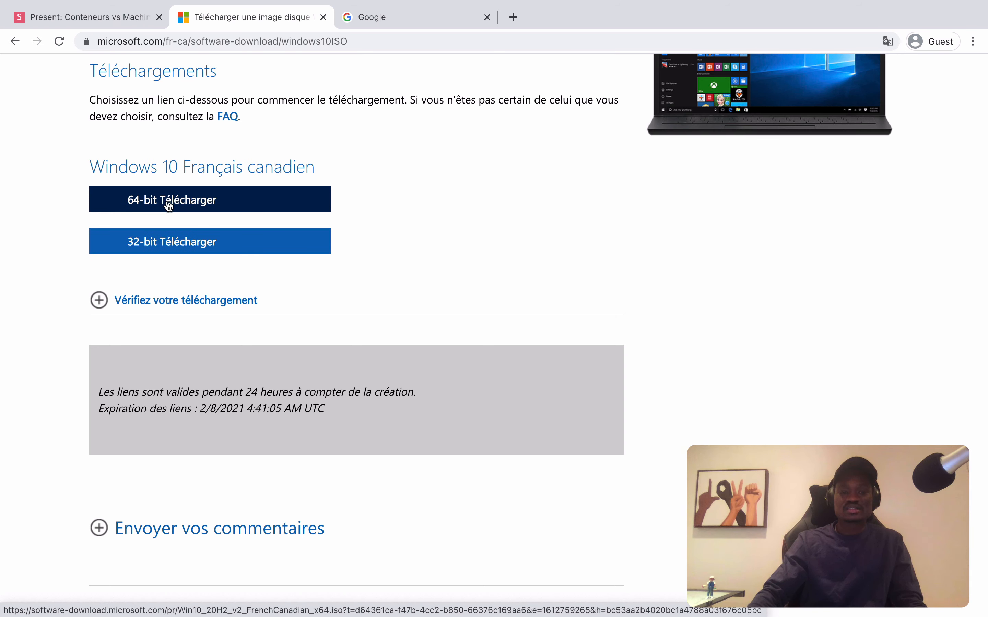
- Start the 64-bit Windows 10 Français canadien ISO download and cancel it
click(142, 204)
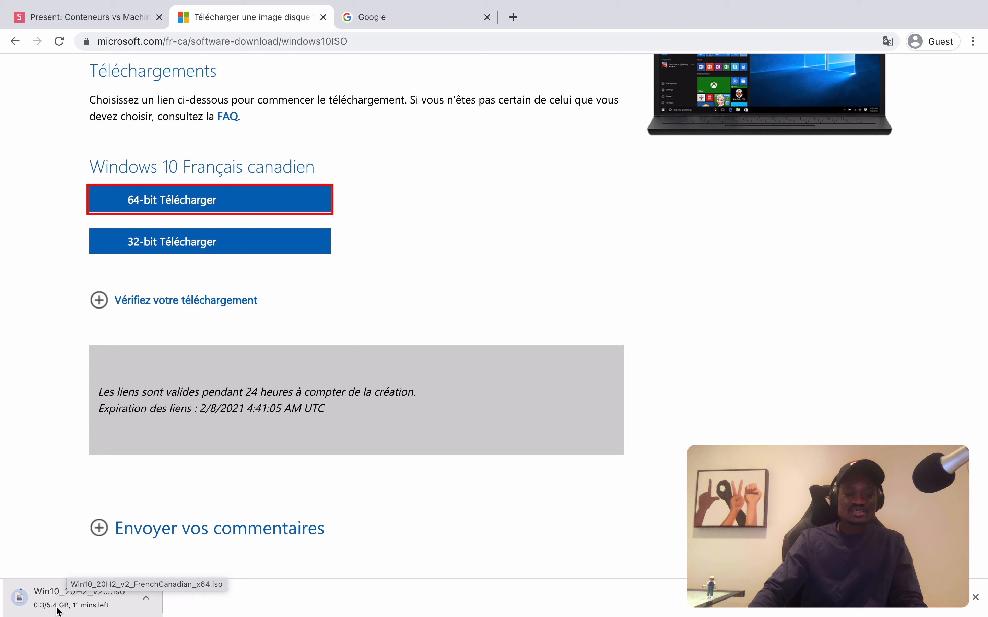
click(145, 600)
click(162, 604)
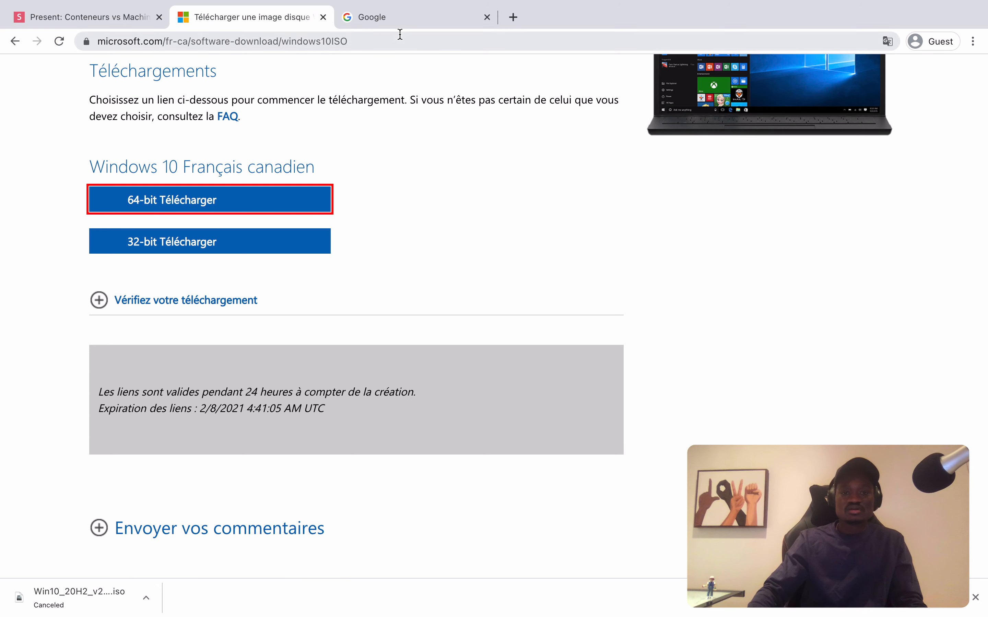
- In the other Google tab, search for "tékécharger ubuntu" and open the Download Ubuntu Desktop page, accepting all trackers
click(393, 18)
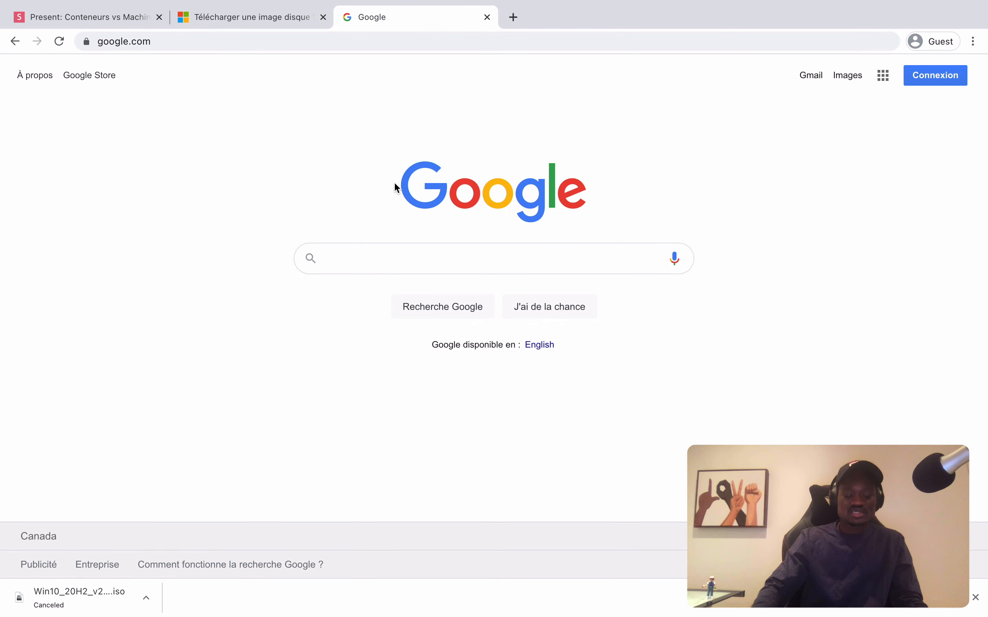
text(ték)
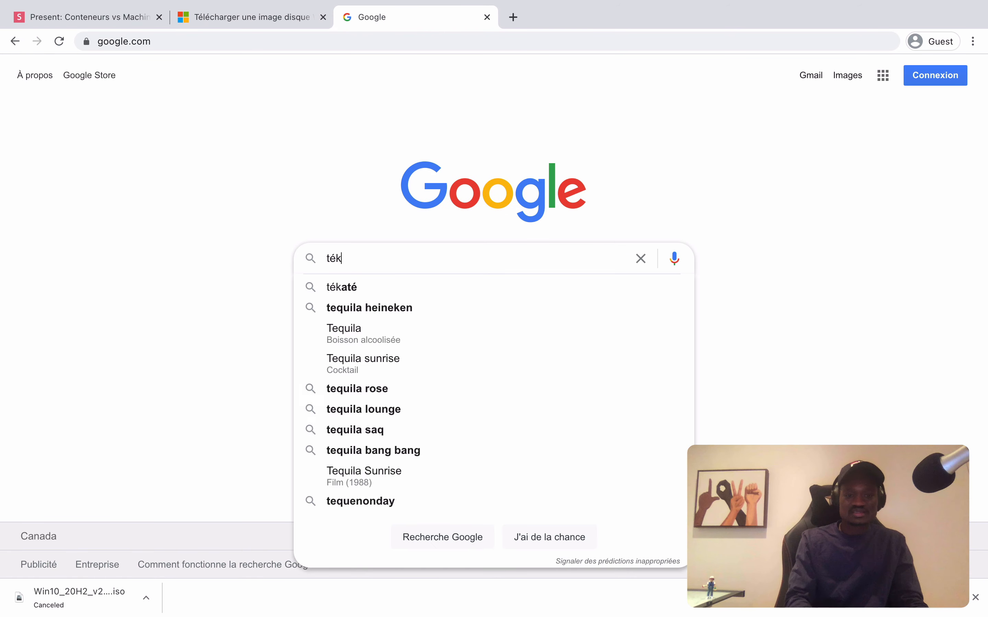
text(écharger ubuntu)
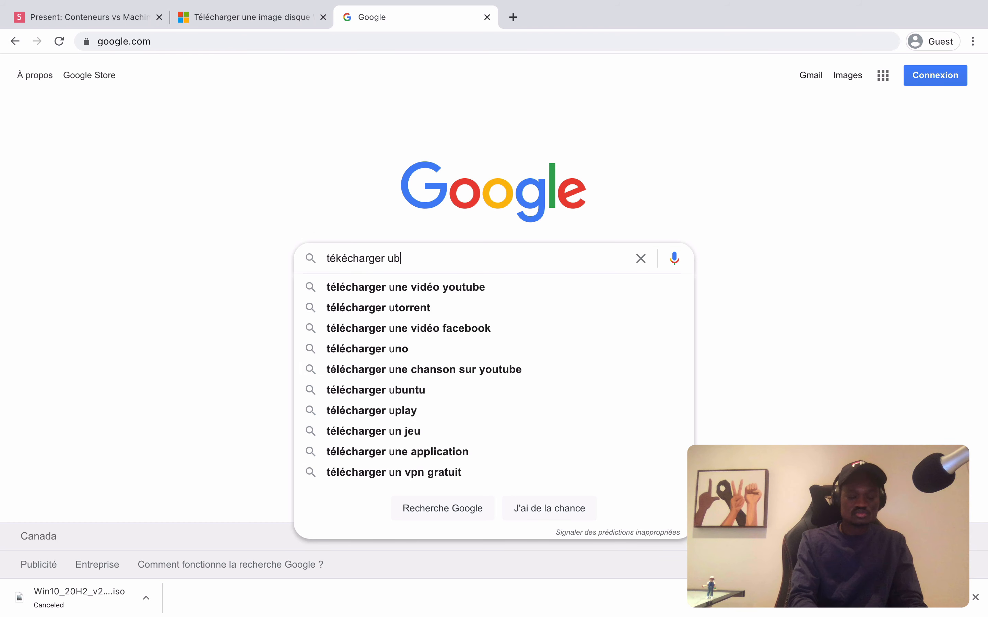
key(Return)
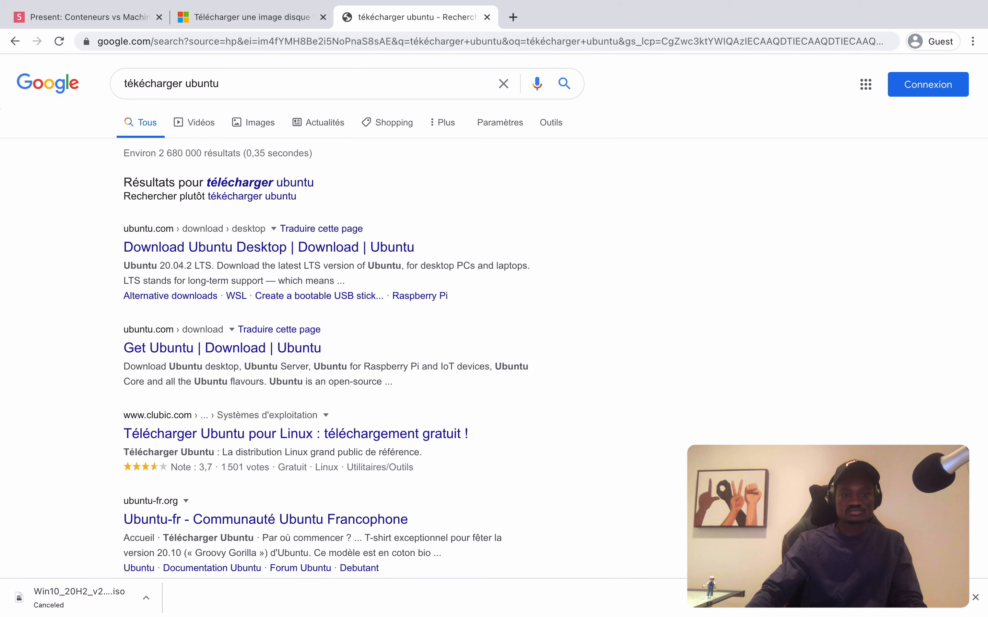
click(294, 248)
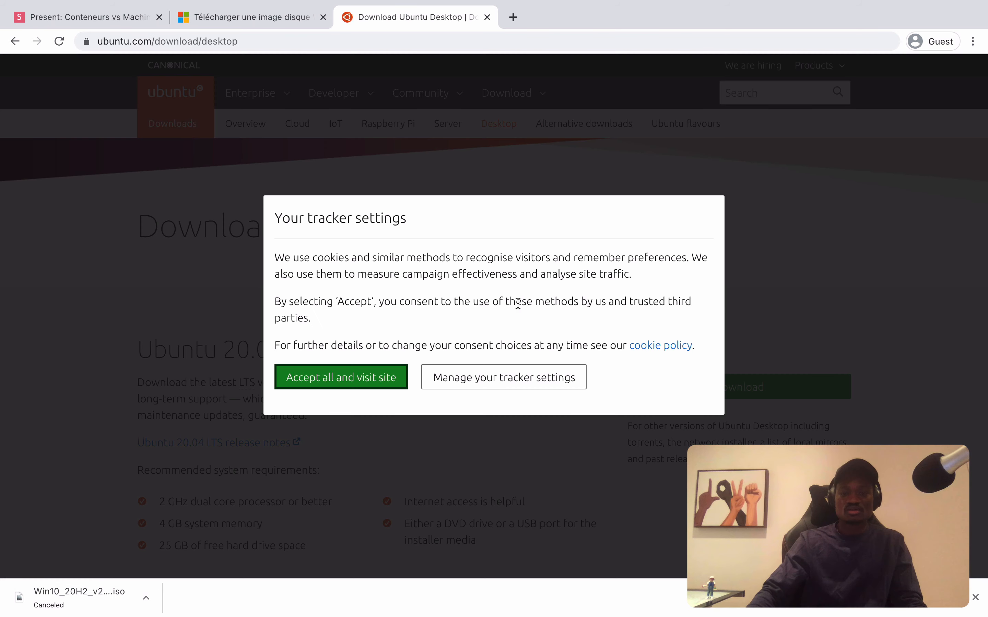
click(370, 376)
- Start the Ubuntu 20.04.2 LTS desktop download, cancel it, and return to the Download Ubuntu Desktop page
scroll(369, 374, down, 3)
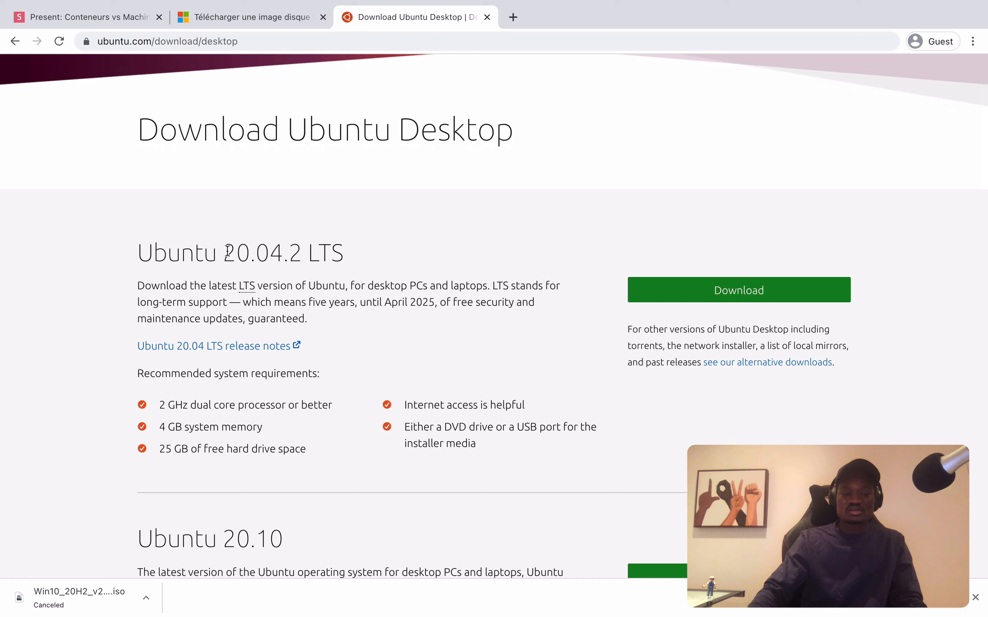
click(692, 294)
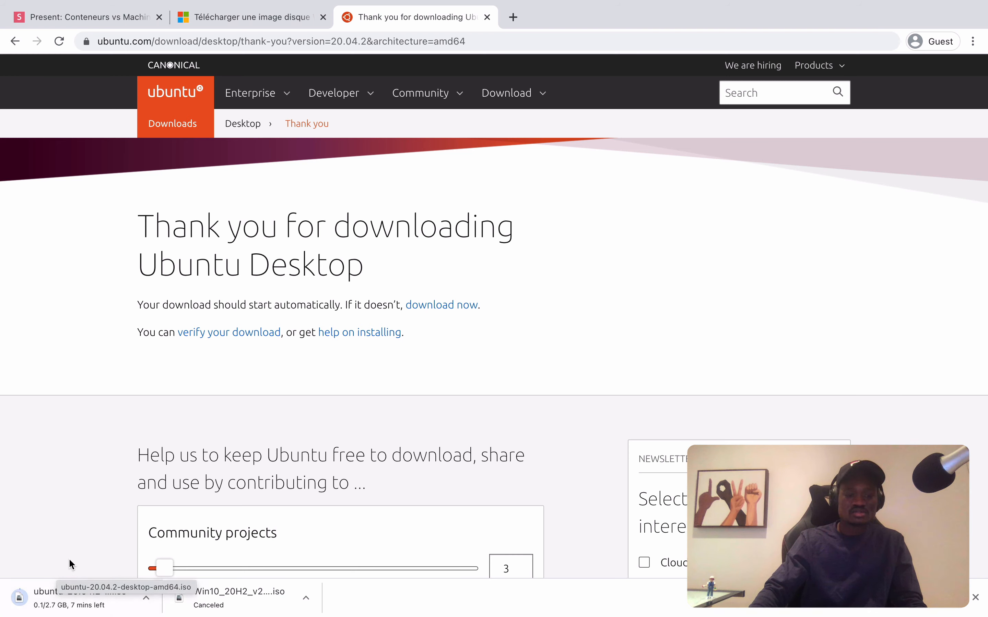
click(148, 601)
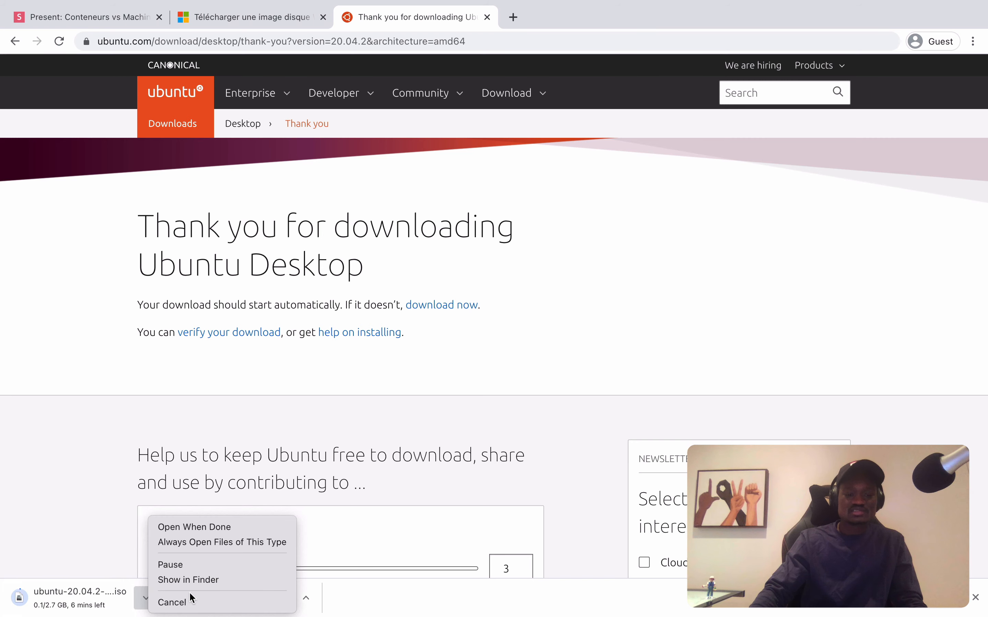
click(187, 602)
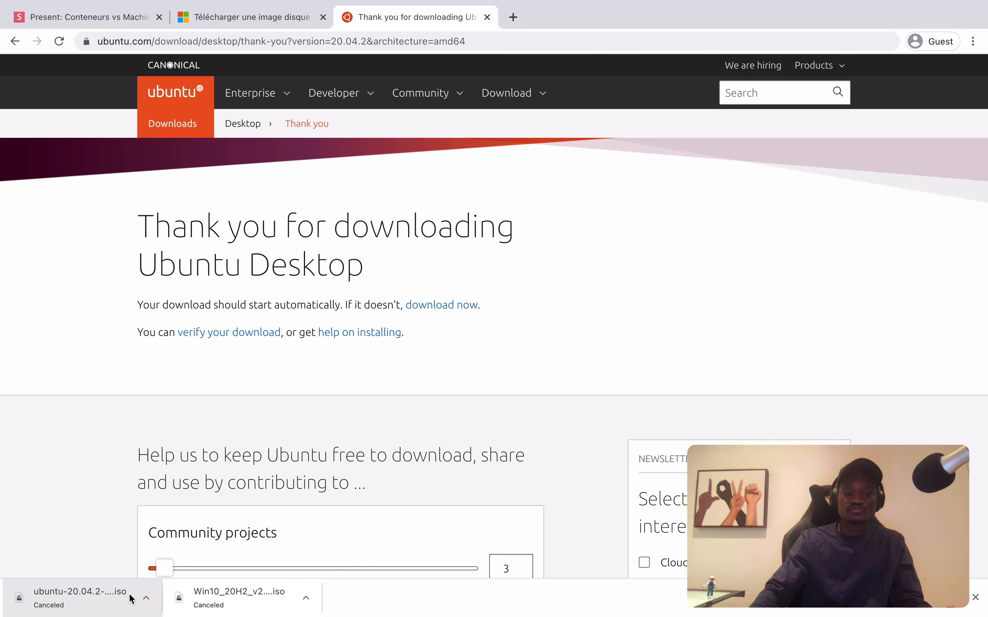
click(976, 598)
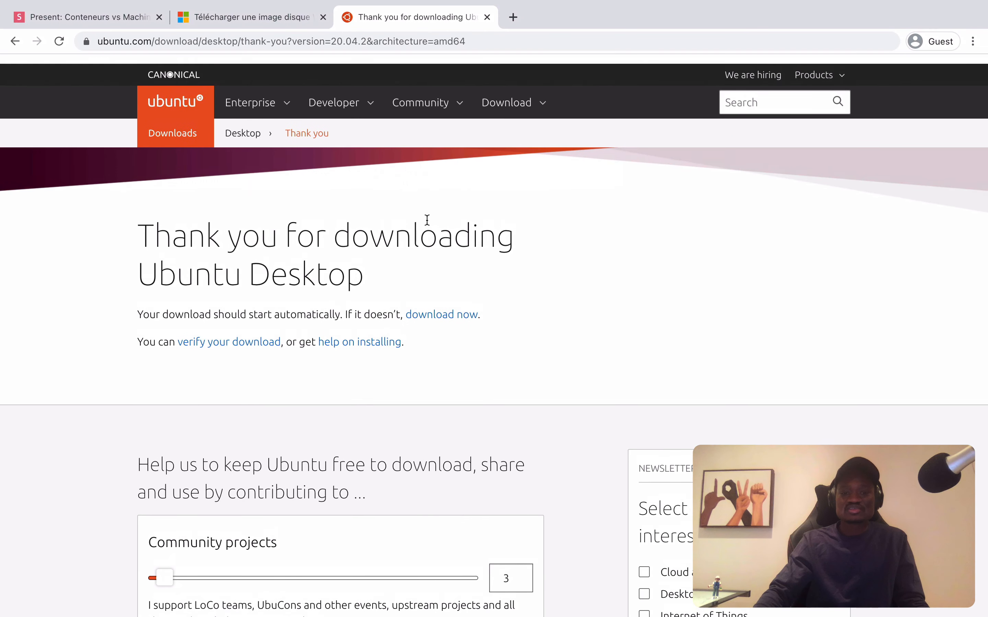
click(15, 41)
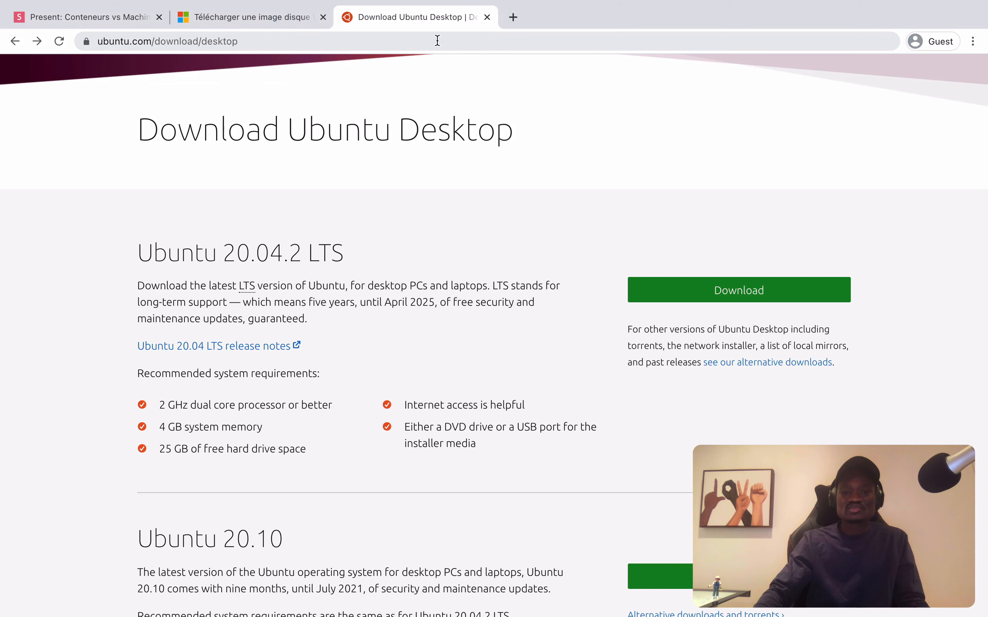
- Go to google.com, search for "virtualbox" and open the virtualbox.org site in a new tab
click(436, 41)
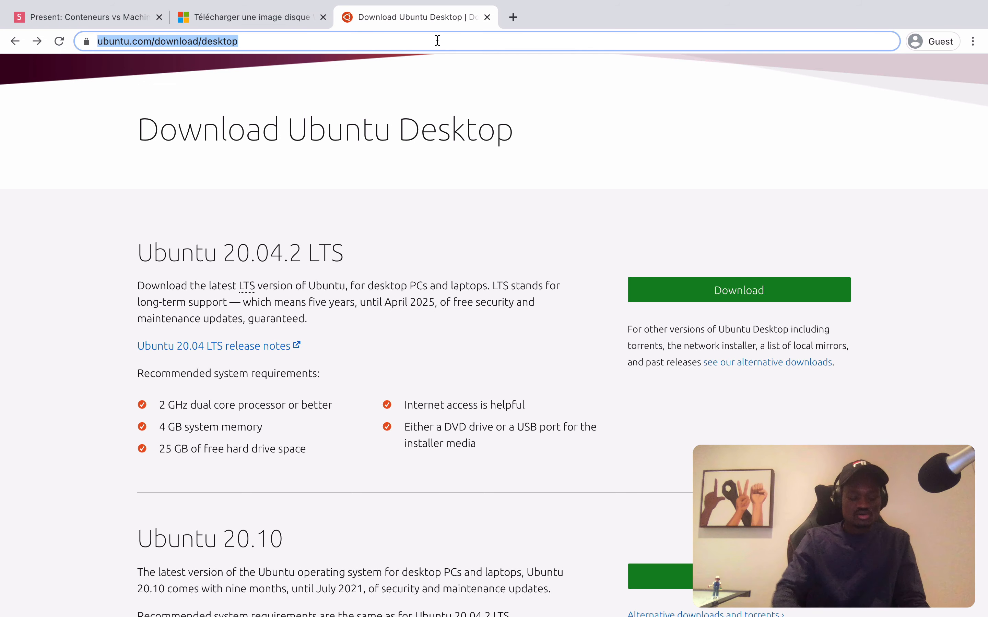
text(googlr)
key(BackSpace)
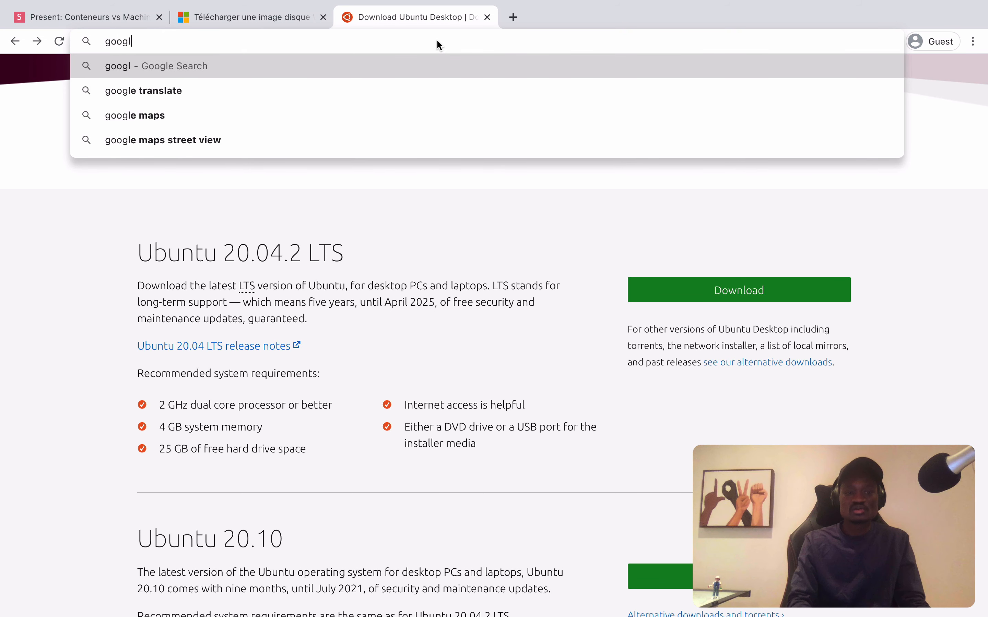
text(e.com)
key(Return)
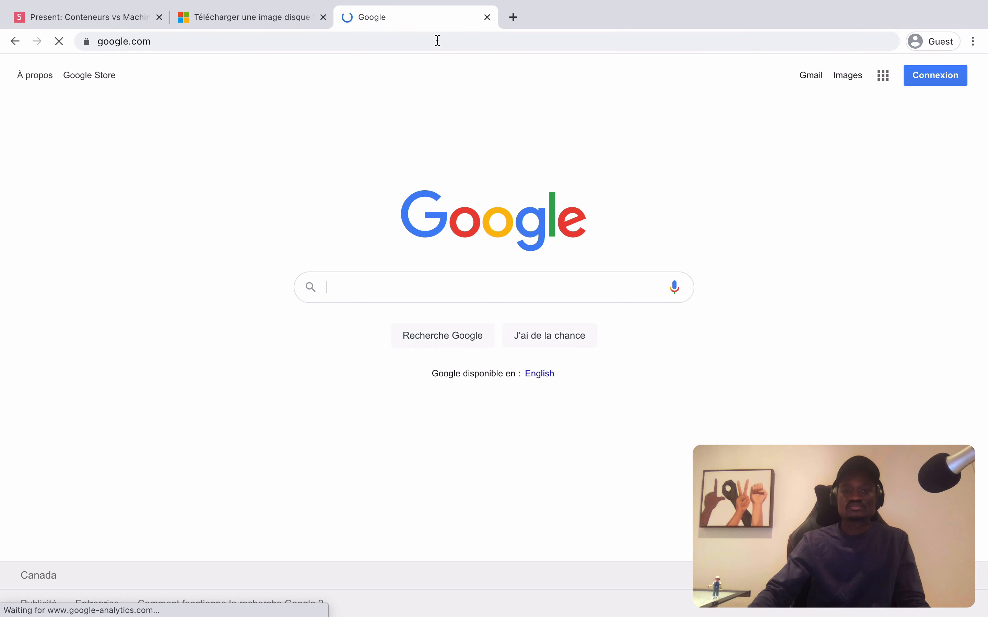
text(v)
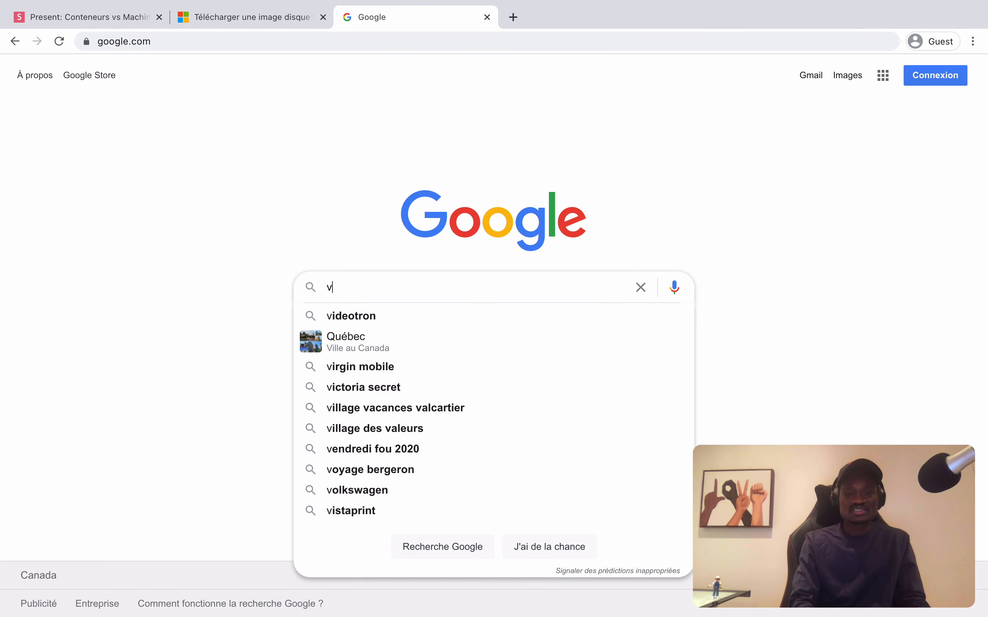
text(irtualbox)
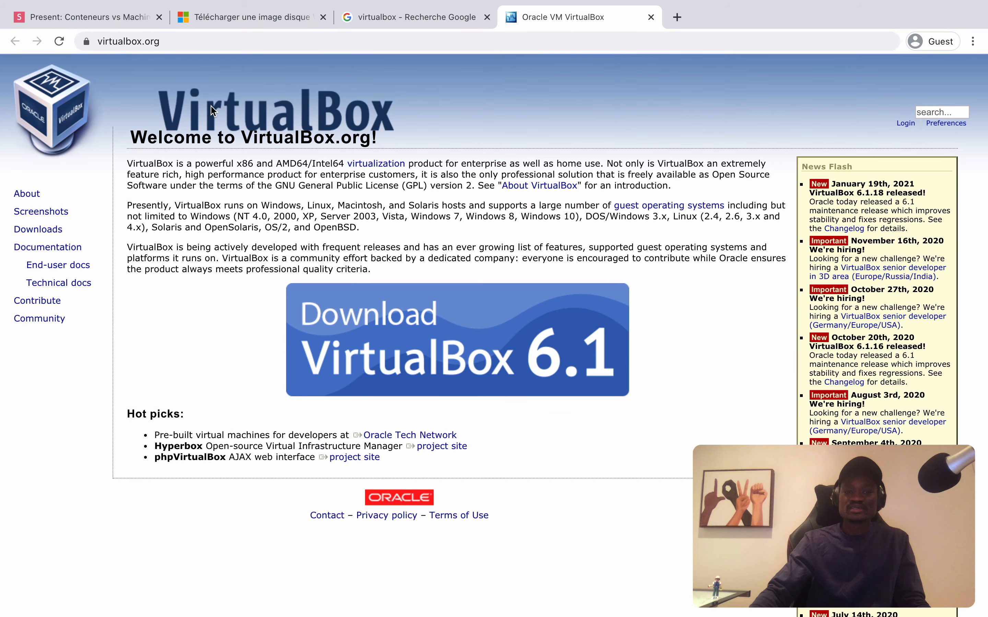
- From the Google results page, search for "vmware" and open the VMware Canada (Français) result in a new tab
click(423, 21)
double_click(247, 84)
text(vmware)
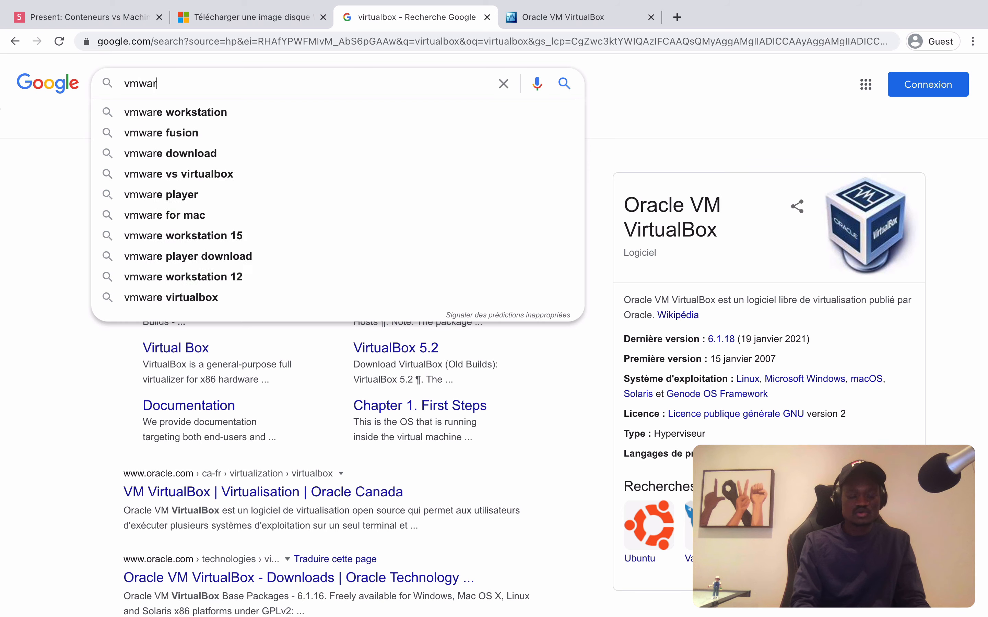
key(Return)
super+click(344, 345)
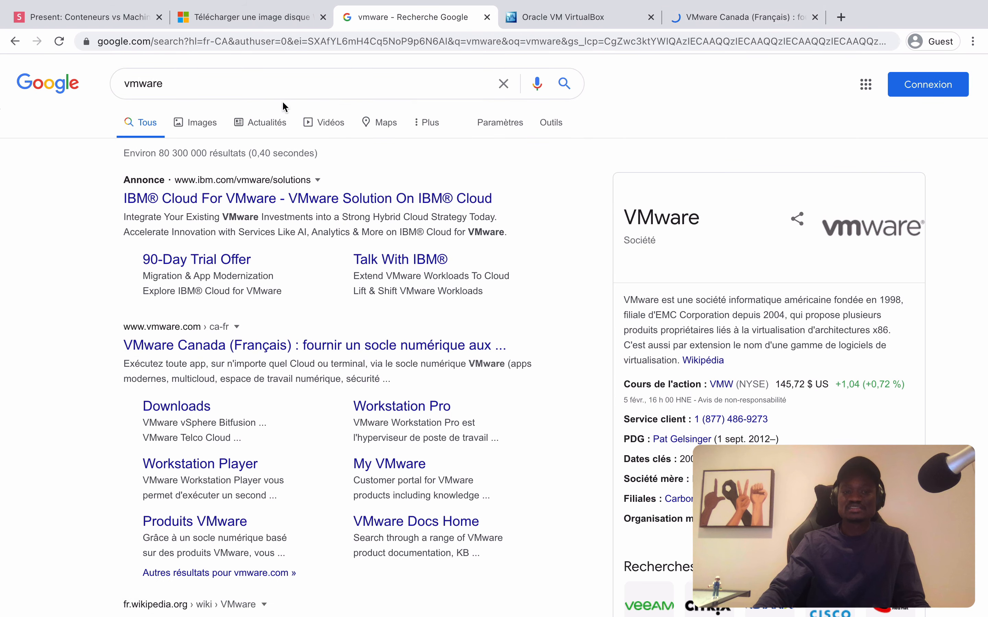
- Search Google for "parallels desktop" in place of the VMware query
click(191, 78)
double_click(192, 77)
text(parallels desktop)
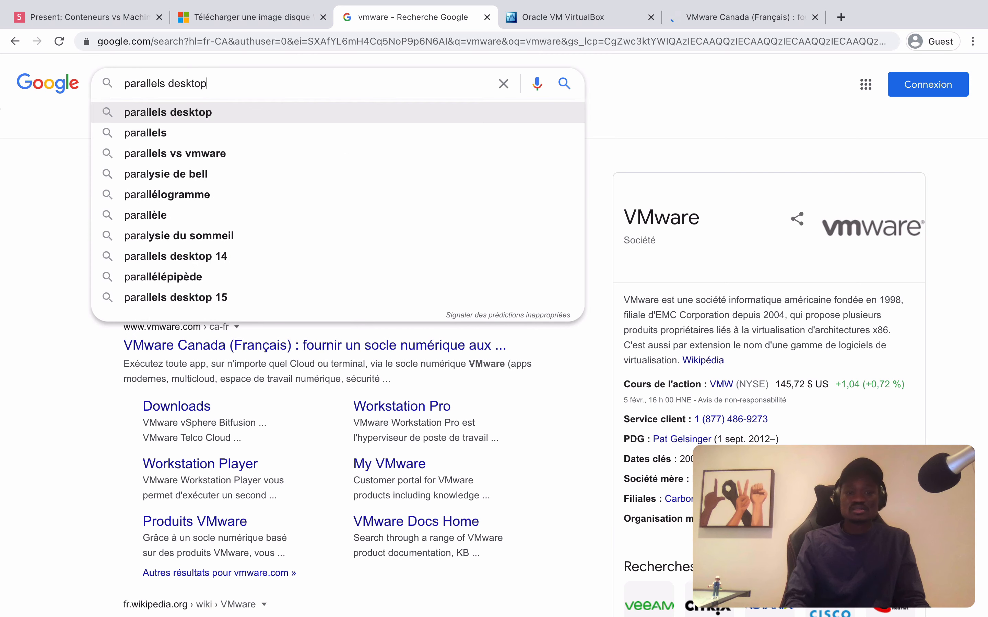
key(Return)
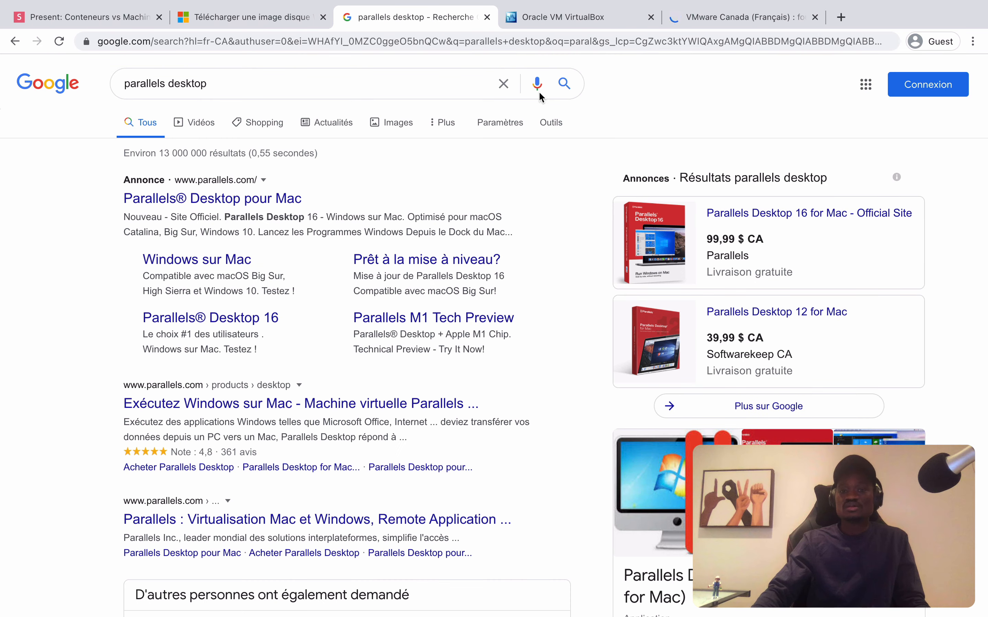
- On the VMware Canada site, dismiss the translation offer and open the Fusion product download page in a new tab
click(678, 19)
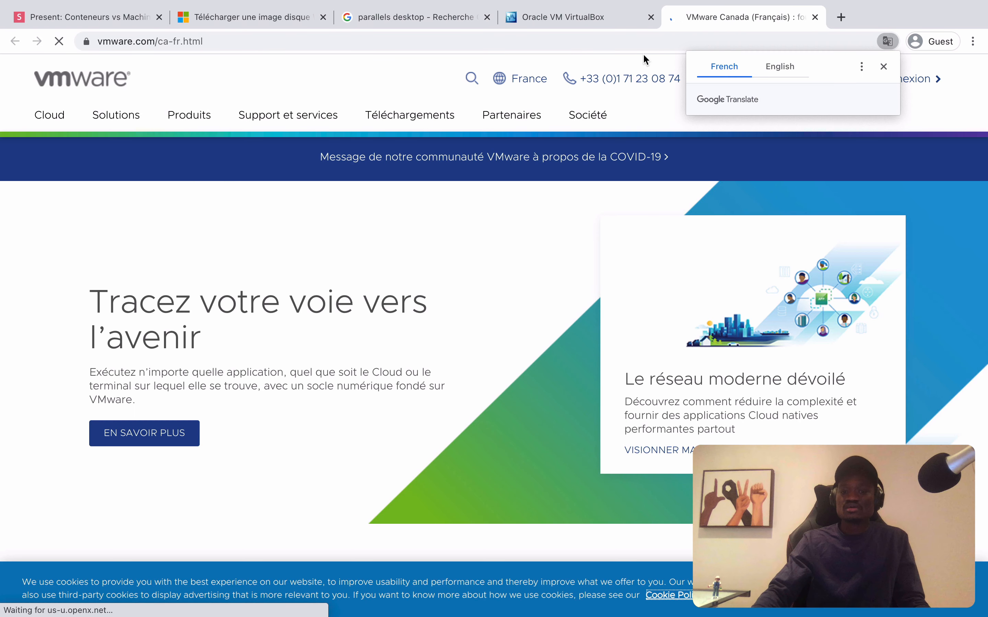
click(884, 66)
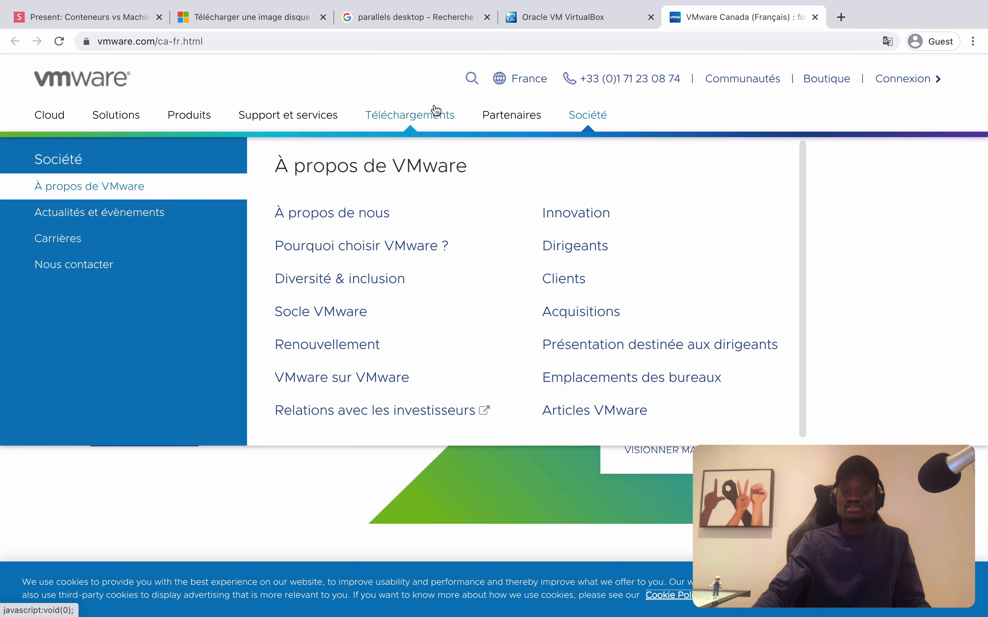
mouse_move(434, 114)
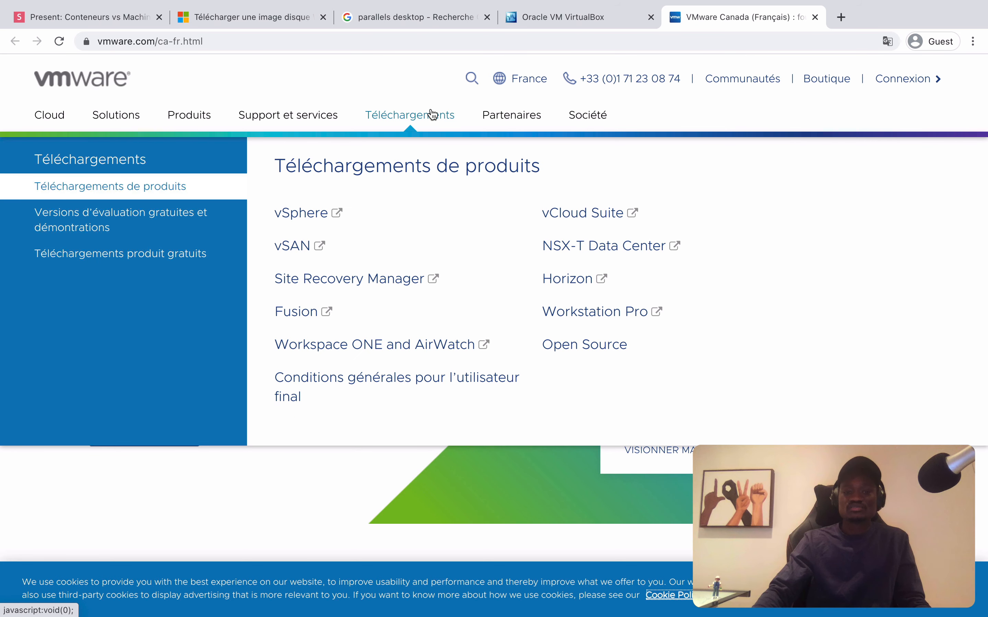
click(289, 322)
- From the VirtualBox site's download page, start downloading the VirtualBox 6.1.18 package for OS X hosts and cancel the download
click(538, 20)
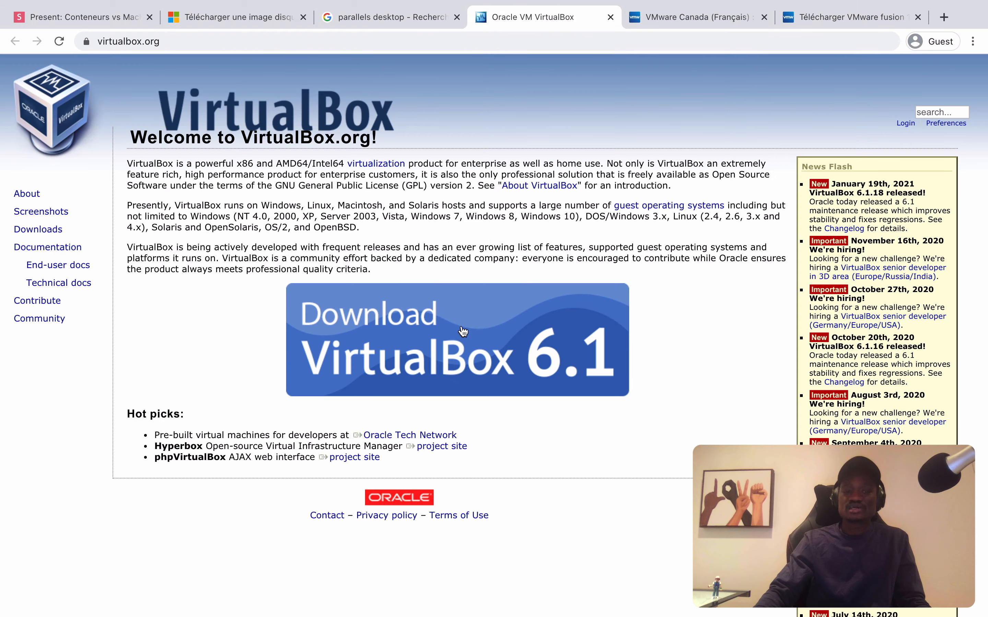
click(418, 328)
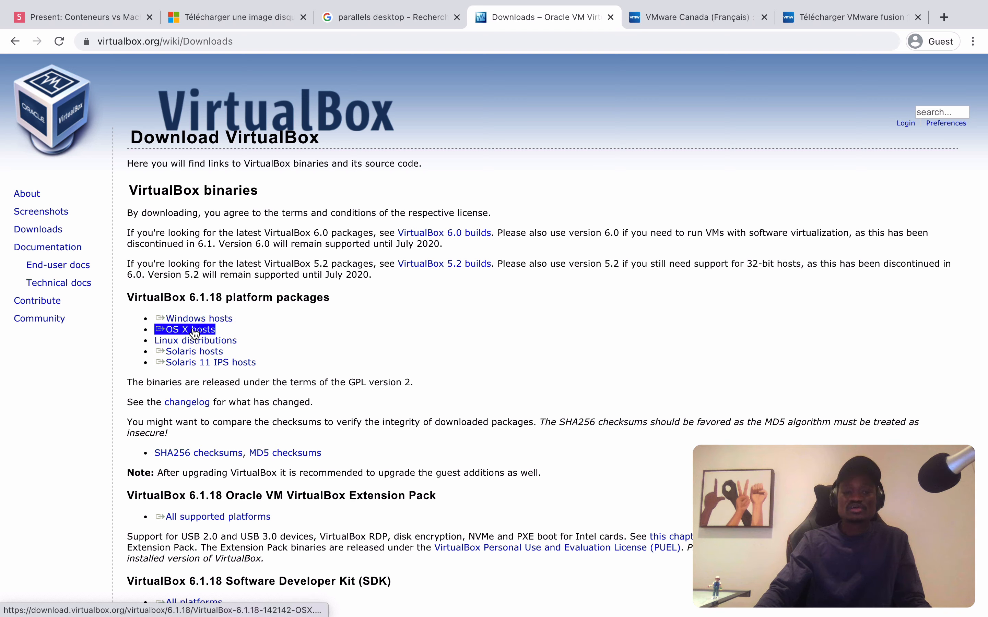
click(195, 331)
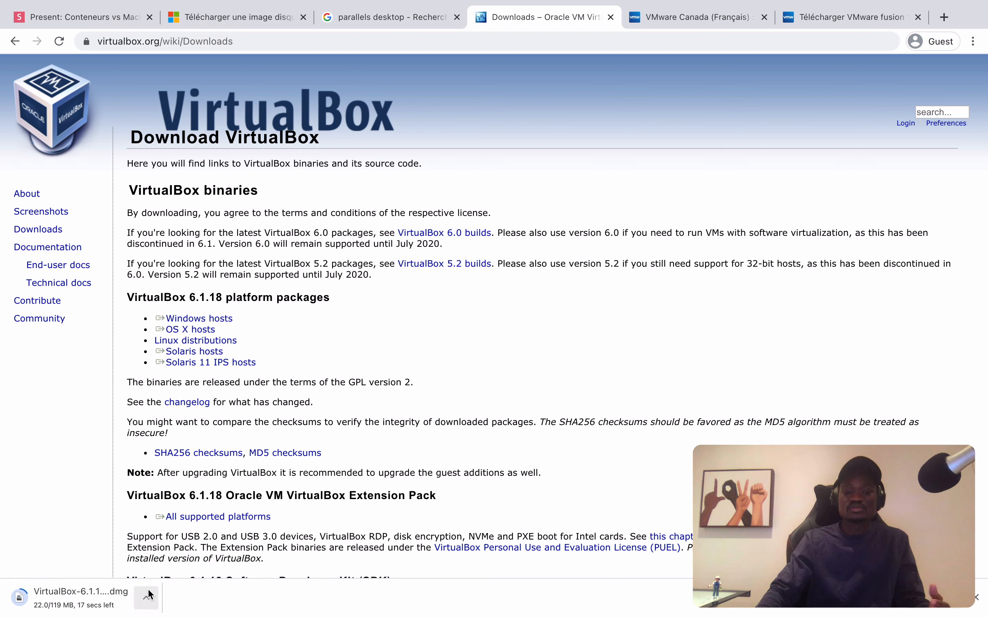
click(147, 596)
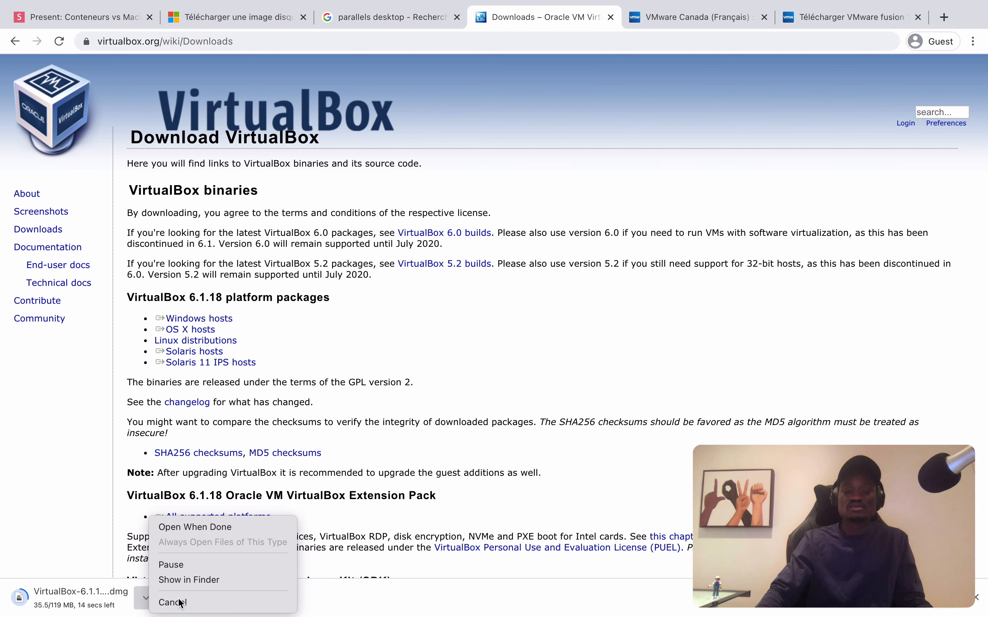
click(181, 604)
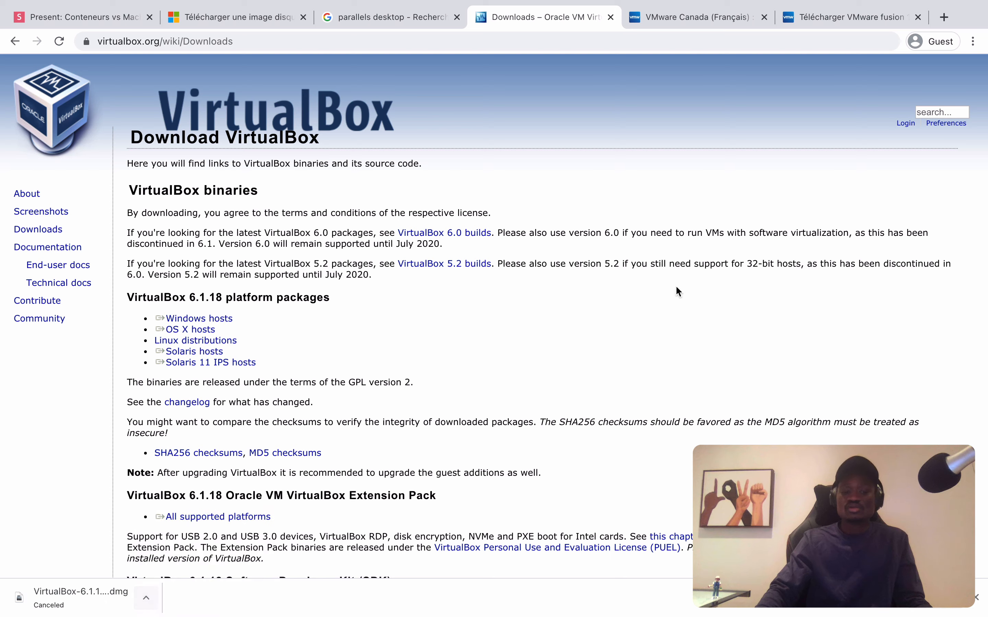
- View the Télécharger VMware Fusion page, then switch to the desktop and launch VMware Fusion
click(792, 17)
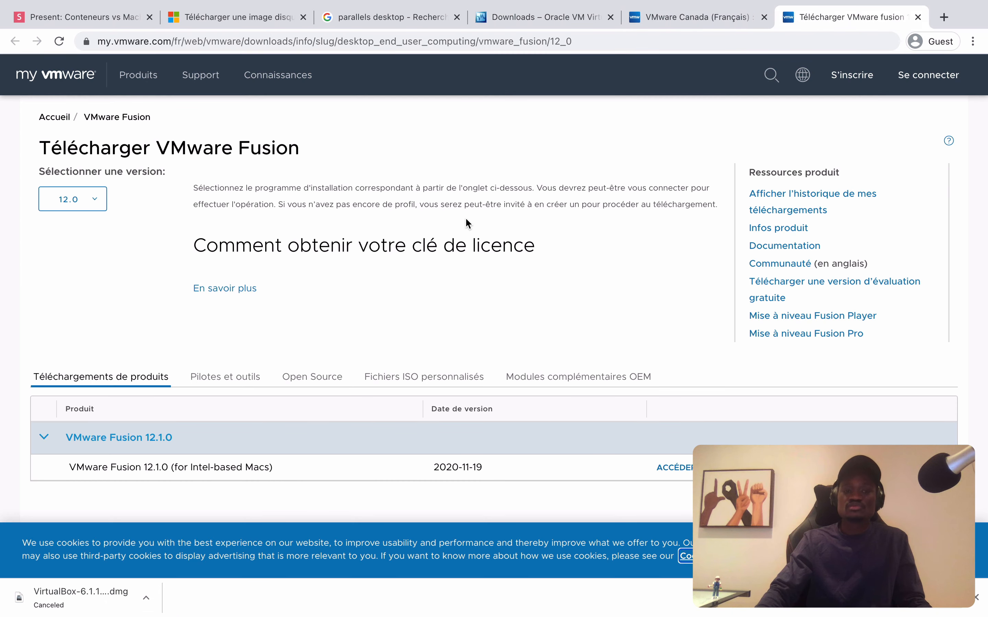
key(ctrl+Left)
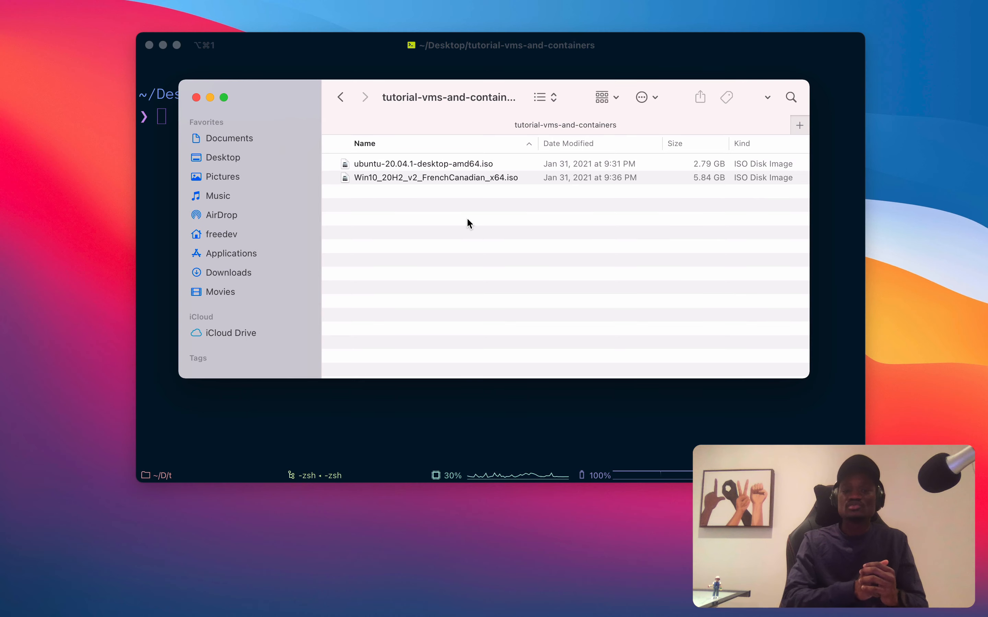
key(F4)
text(vm)
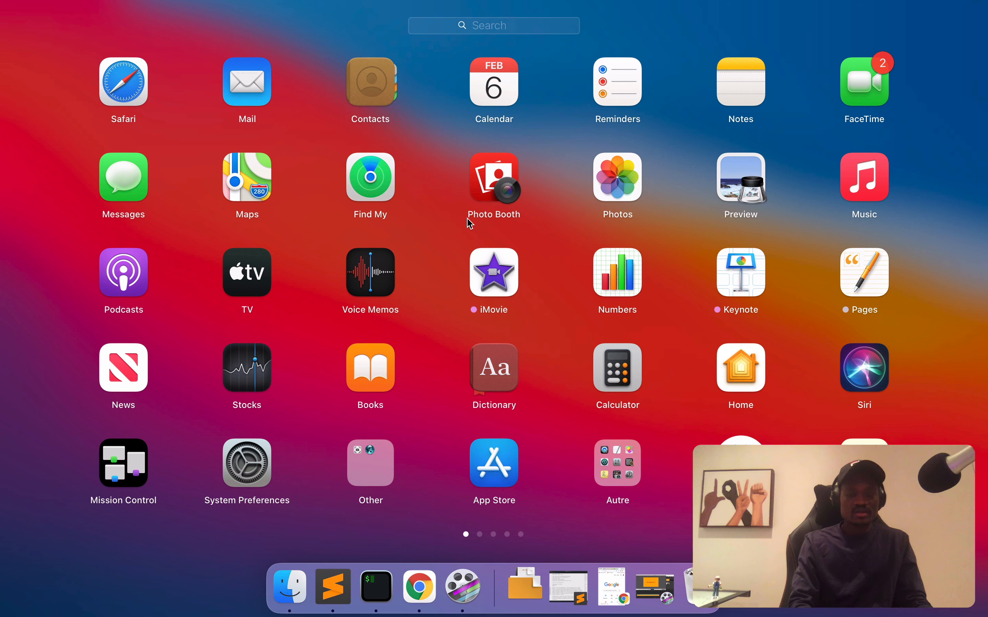
key(Right)
key(Return)
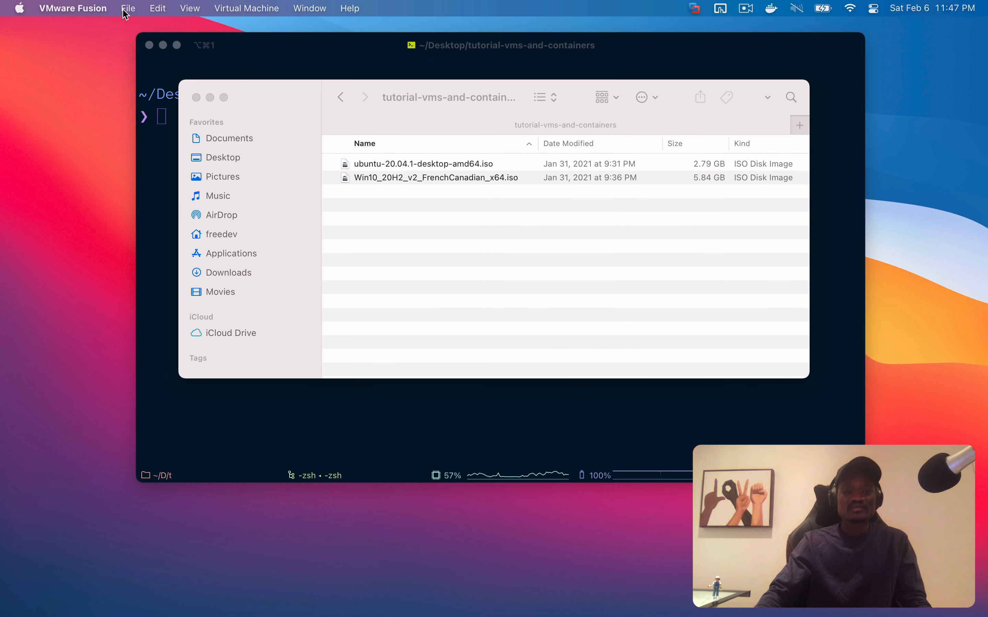
- Create a new virtual machine using Win10_20H2_v2_FrenchCanadian_x64.iso from the tutorial folder as the installation image, and proceed to Easy Install
click(127, 8)
click(126, 28)
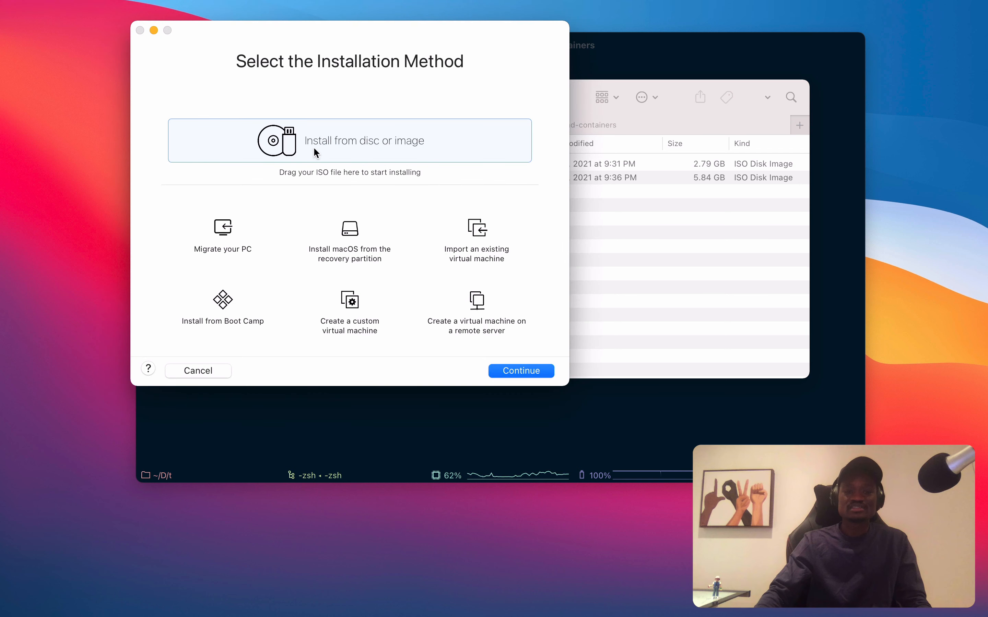
click(650, 215)
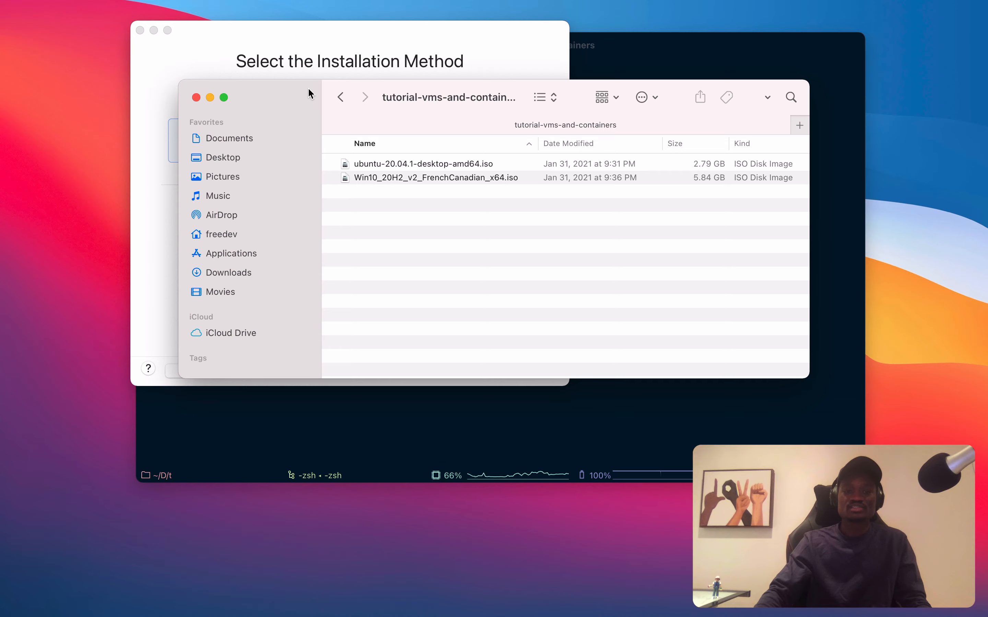
drag(305, 93, 484, 221)
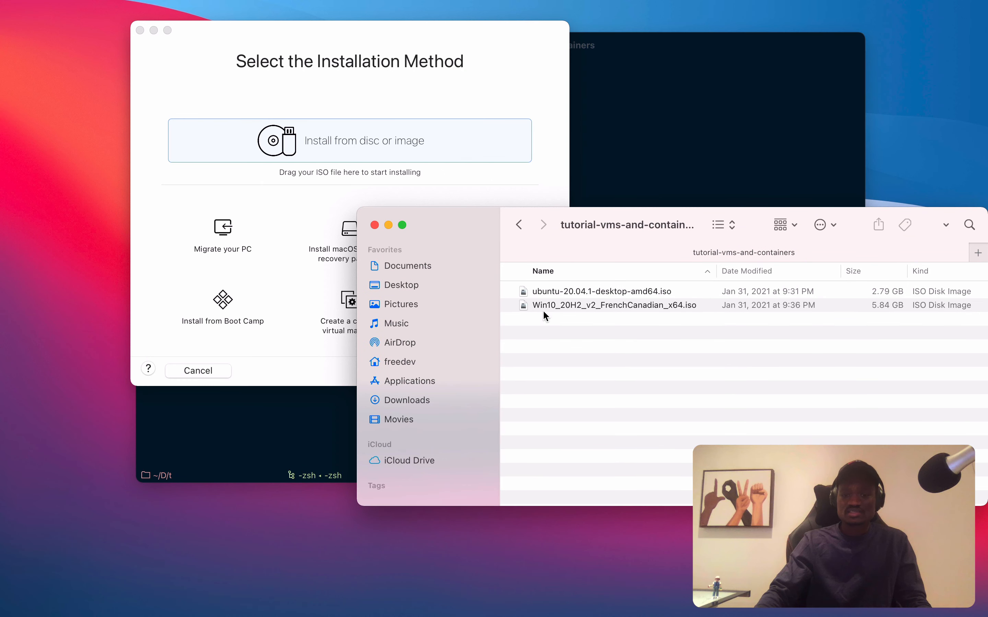
drag(537, 304, 315, 137)
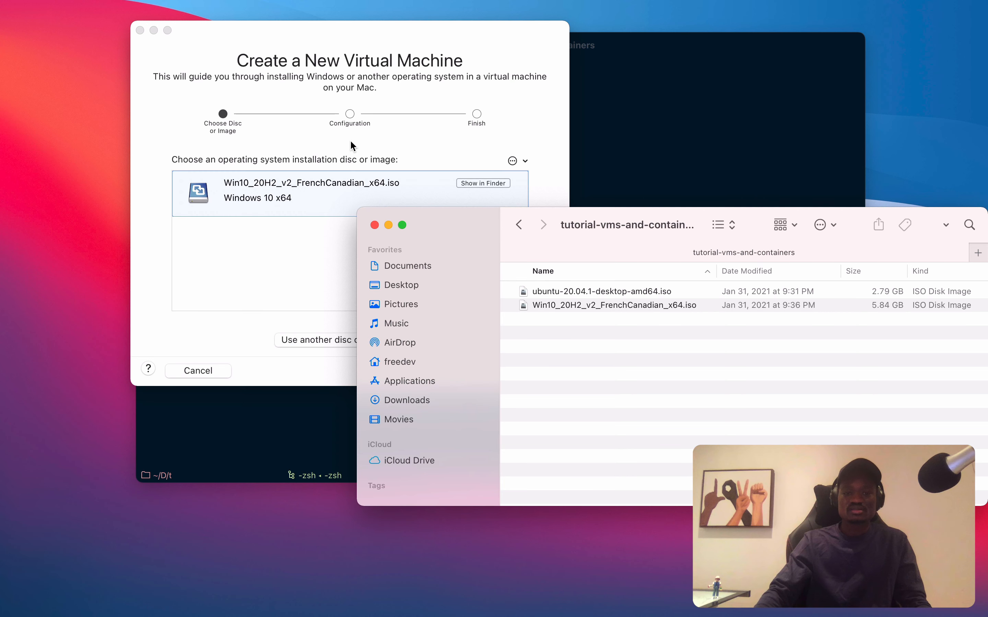
click(257, 274)
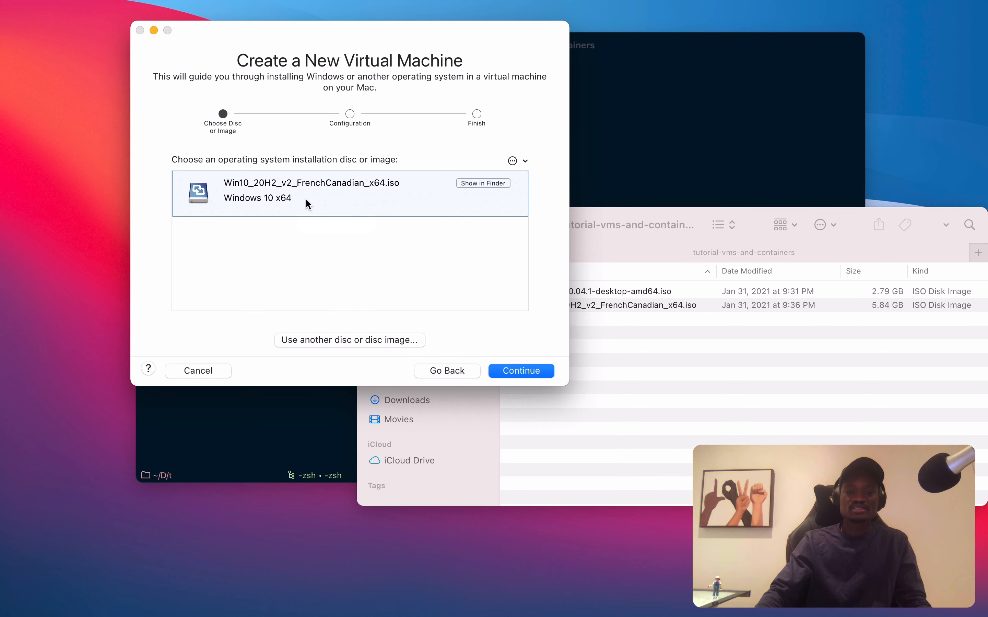
click(518, 369)
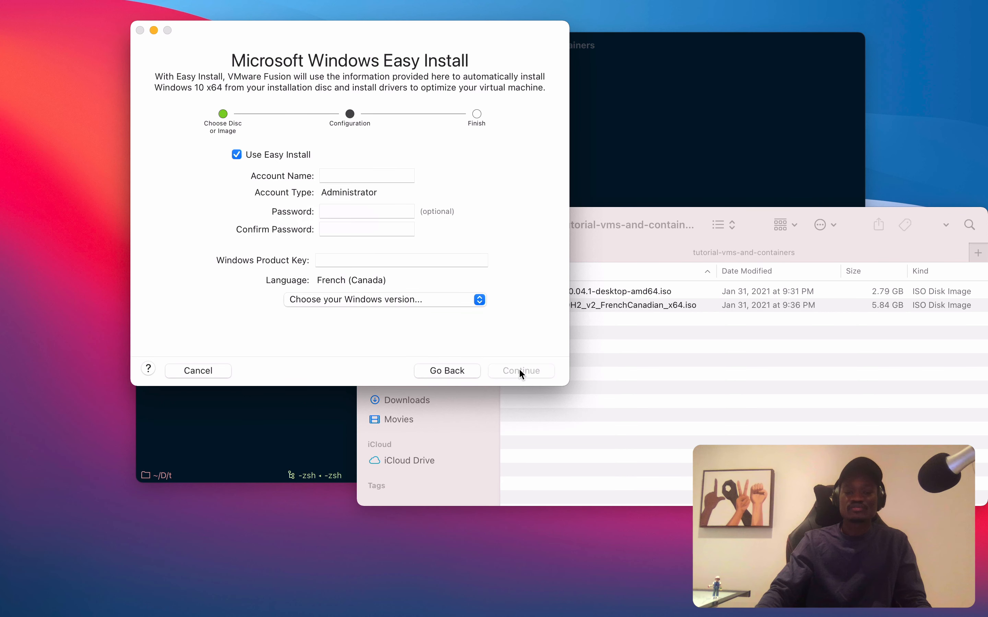
- Set the Windows Easy Install account name to freedev and enter and confirm the account password
click(346, 178)
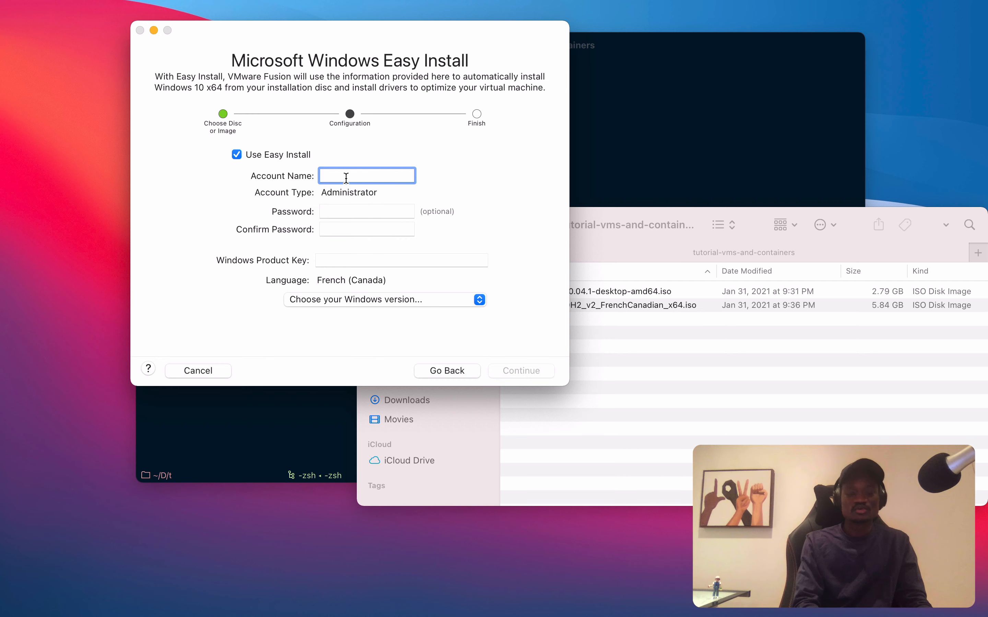
text(freedev)
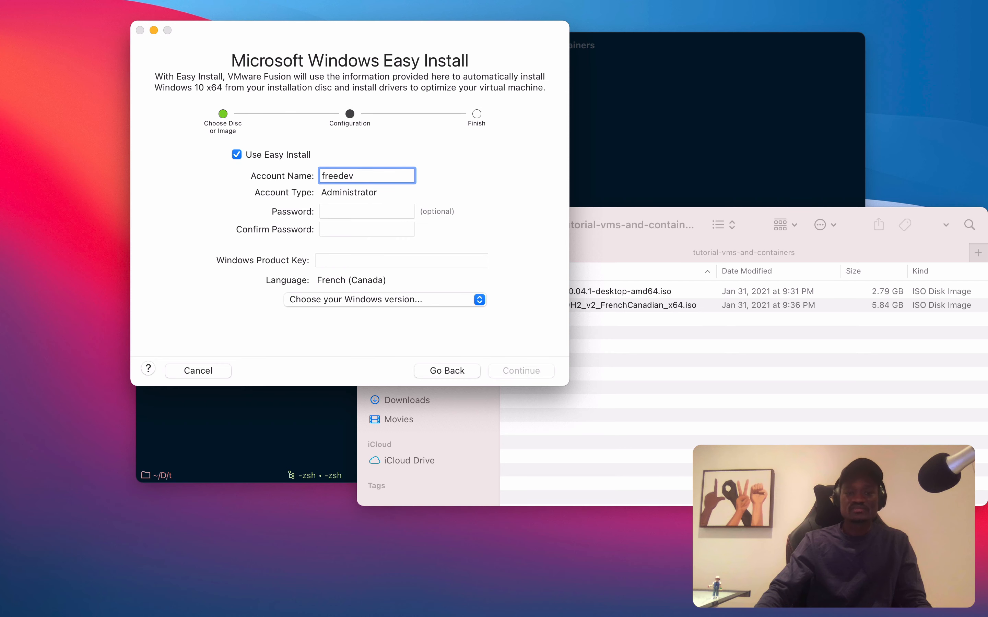
drag(345, 192, 343, 188)
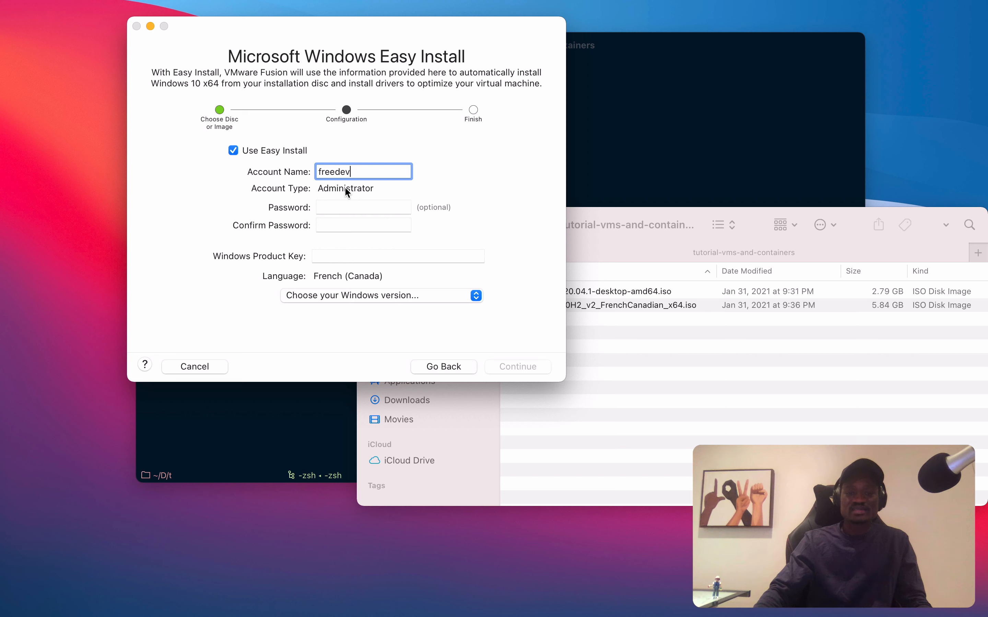
click(337, 207)
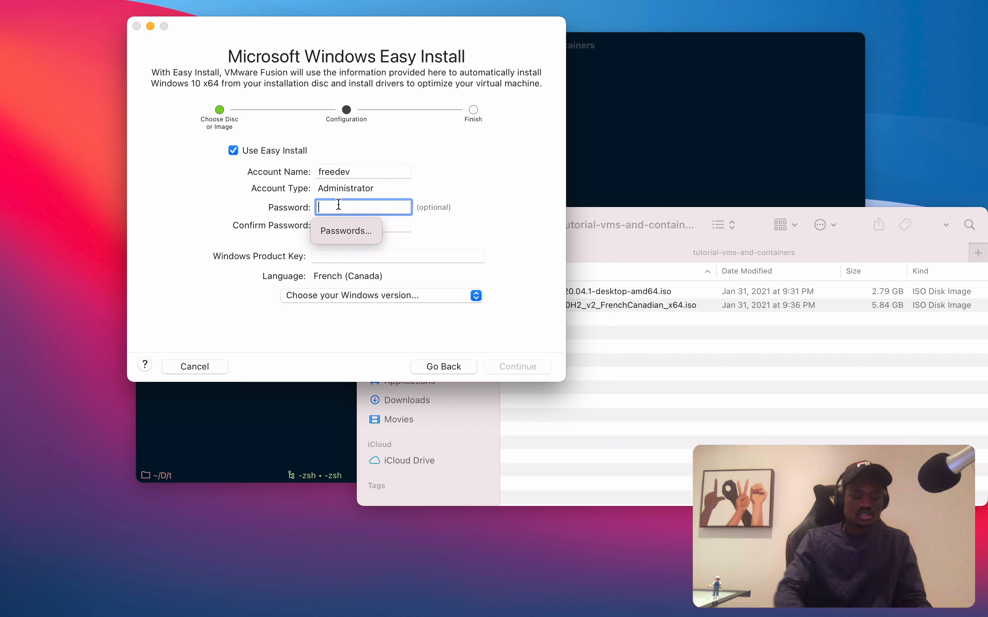
text(••••••••)
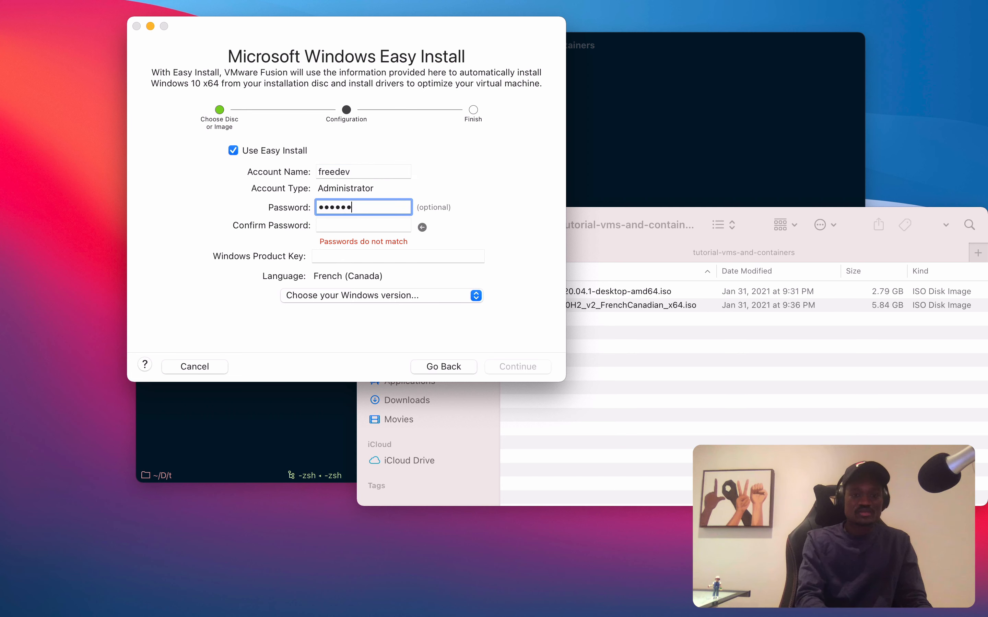
text(••)
key(Tab)
text(•••••••)
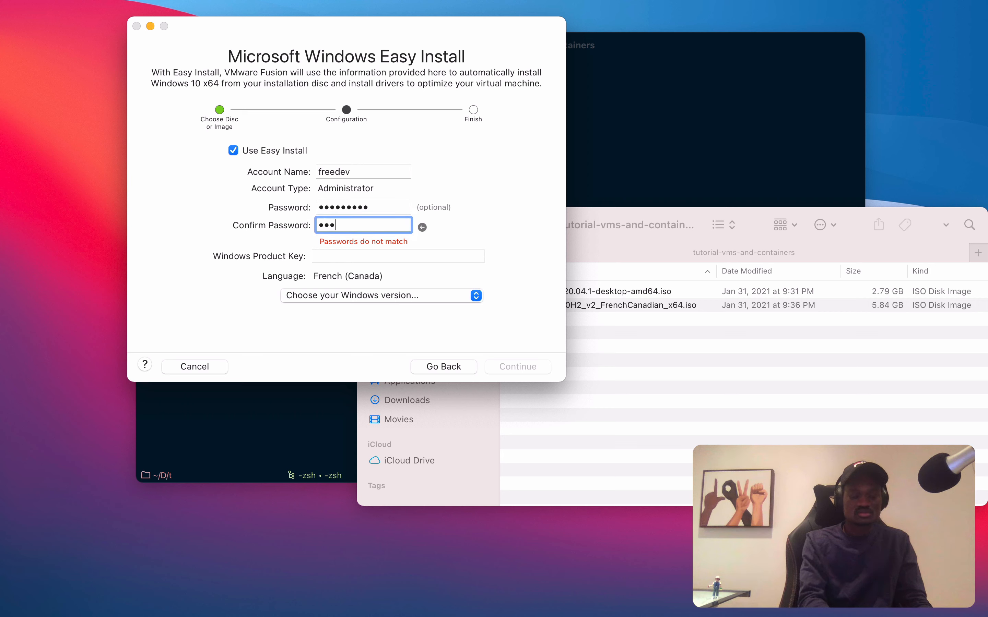
text(•••)
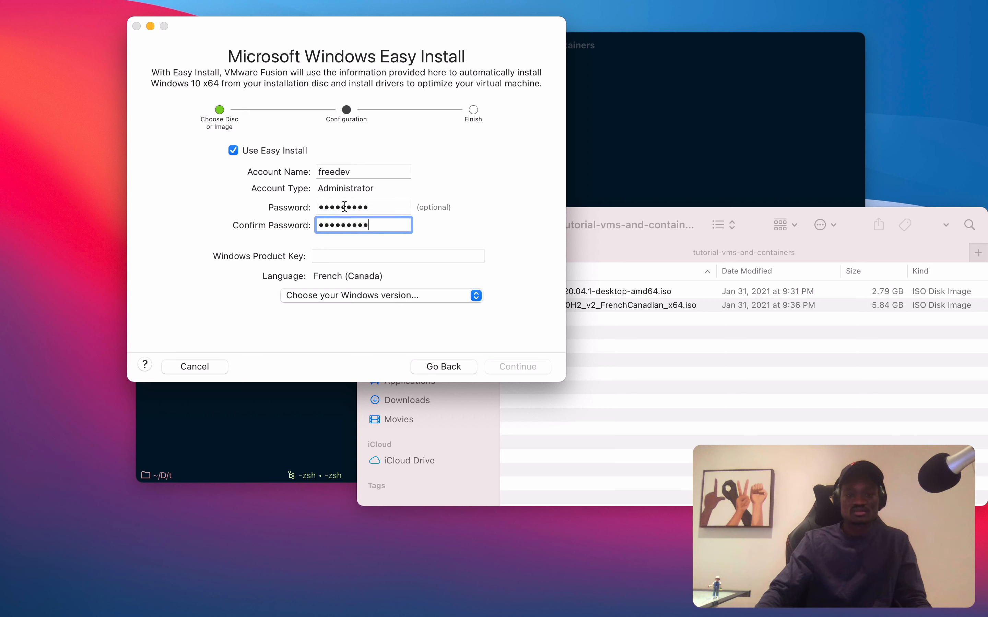
- Choose Windows 10 Pro as the Windows version and continue without a product key
click(404, 299)
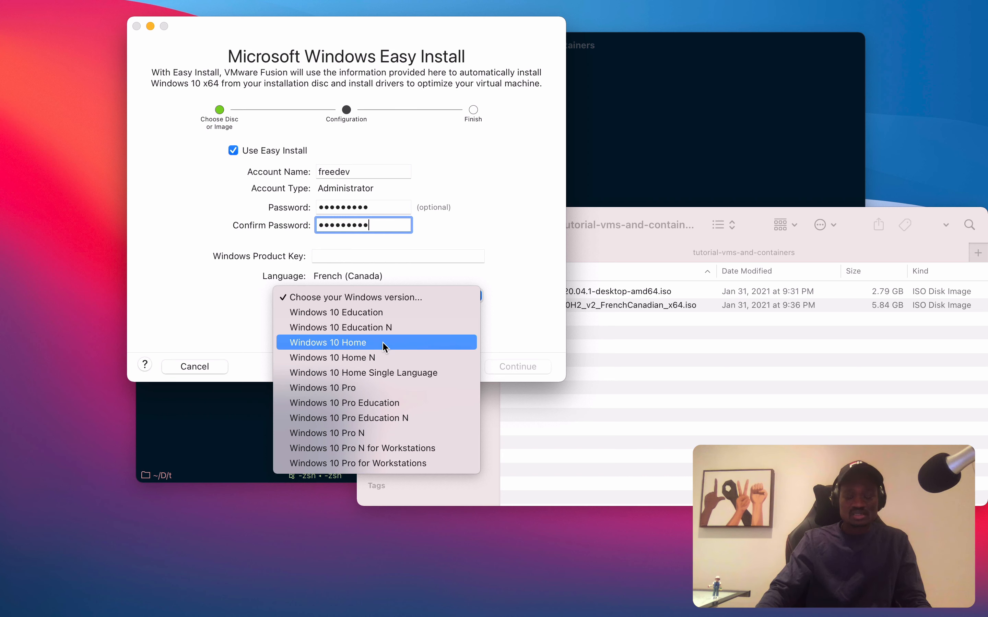
click(367, 386)
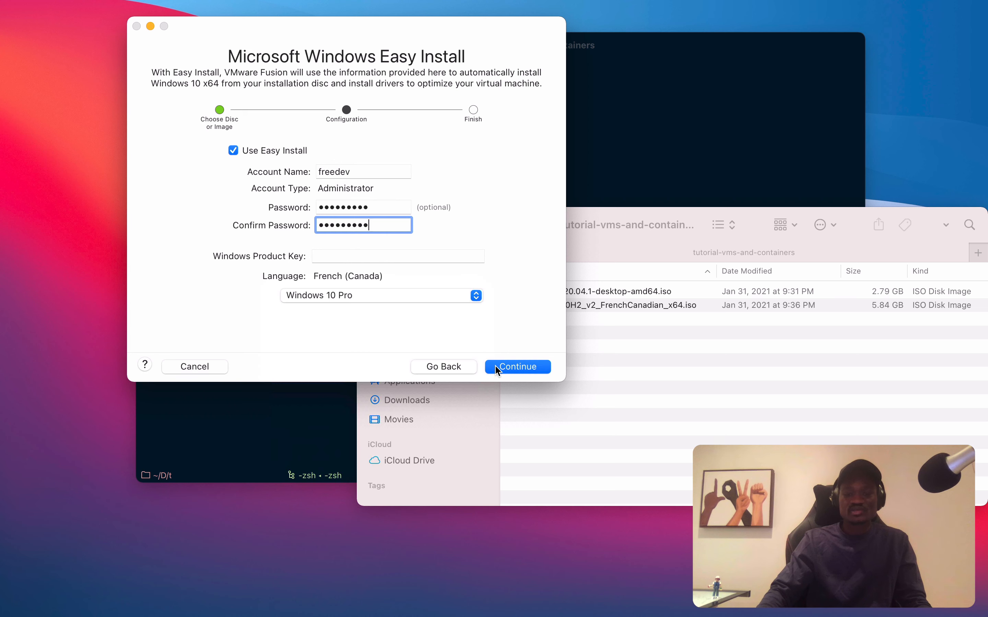
click(496, 367)
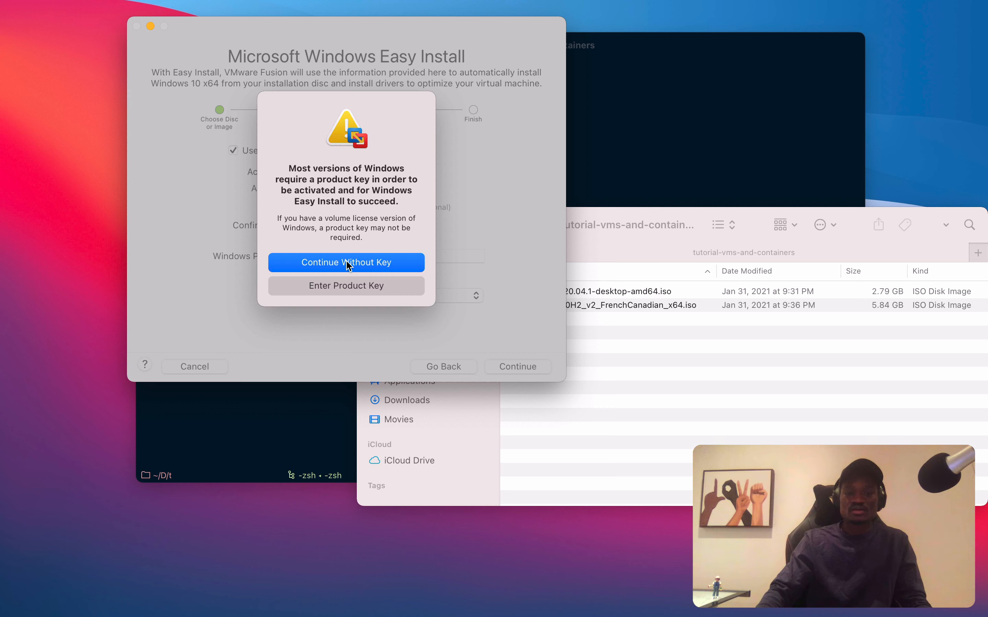
click(335, 268)
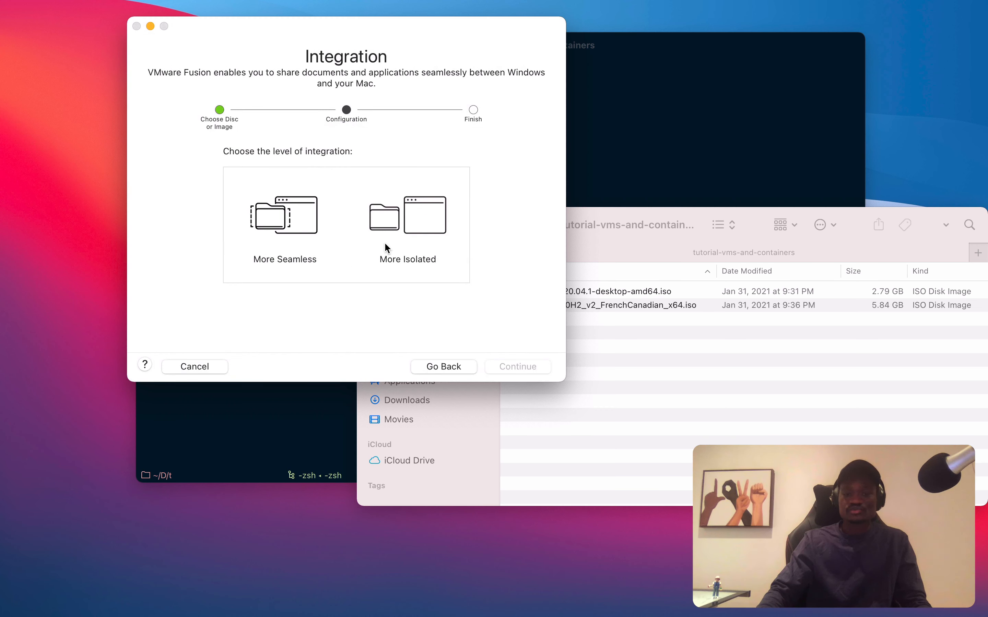
- Choose More Isolated integration, then finish and save the virtual machine as Windows 10 x64 in the Virtual Machines folder
click(402, 234)
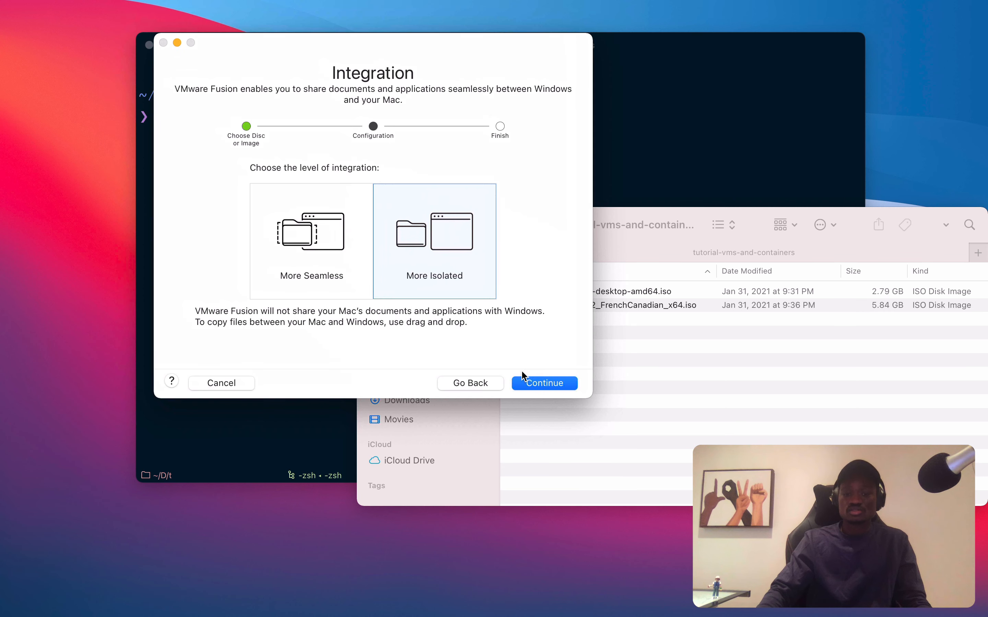
click(542, 383)
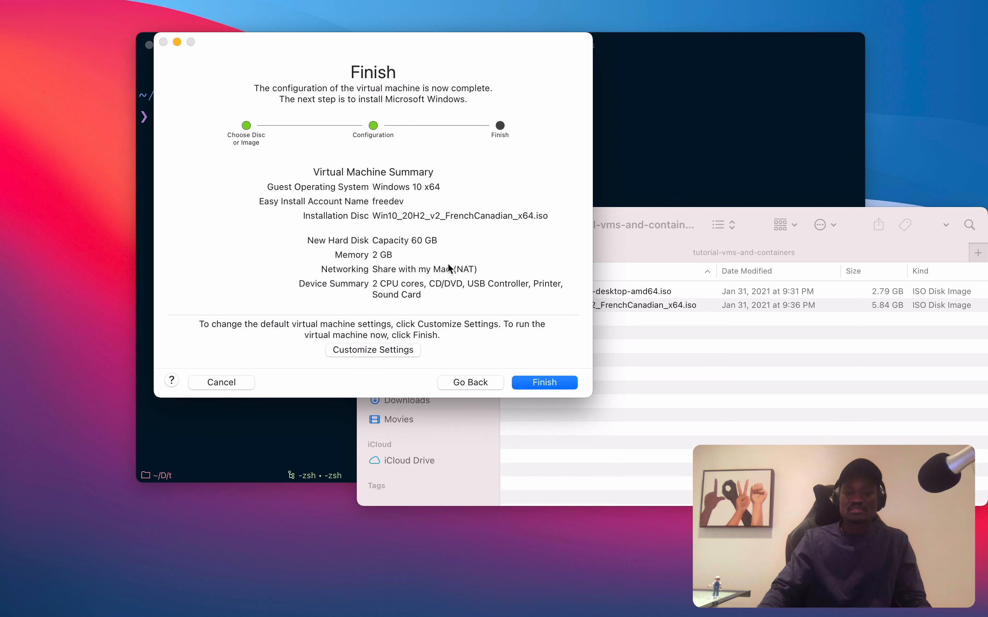
click(538, 383)
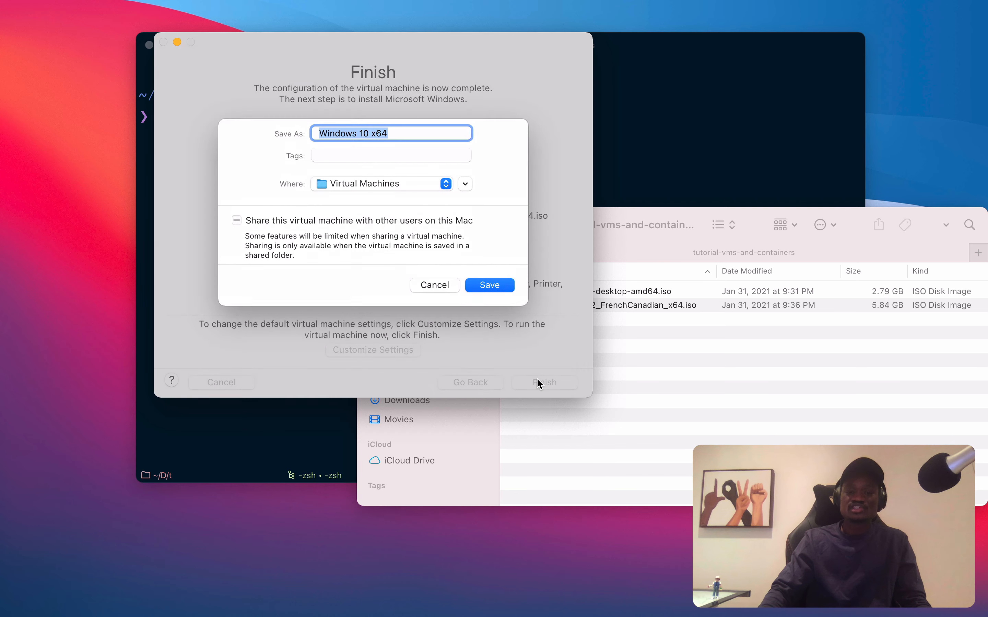
click(485, 288)
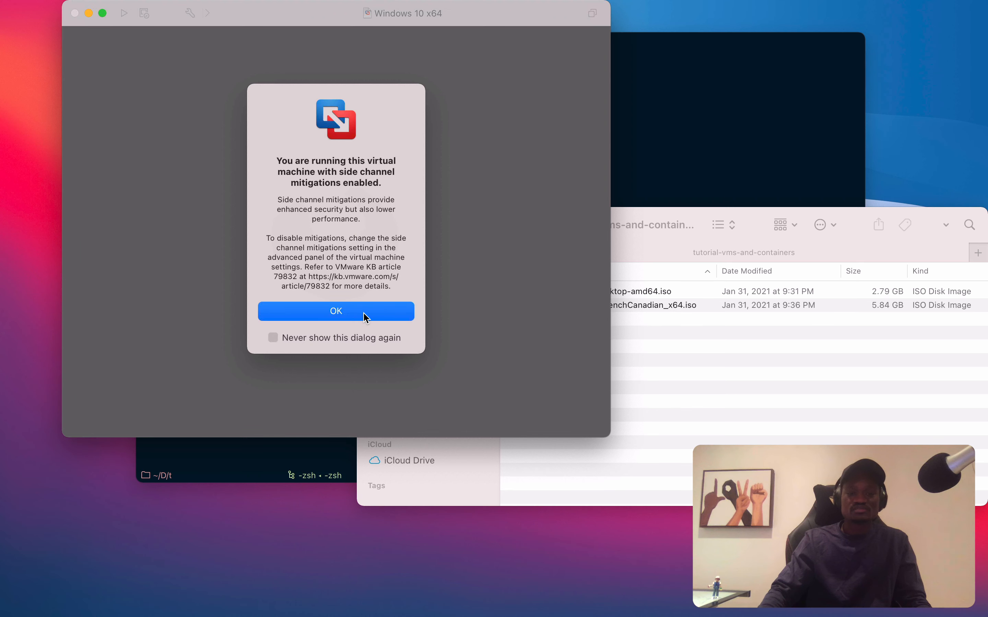
- Dismiss the side channel mitigations notice and start the Windows 10 x64 virtual machine
click(365, 317)
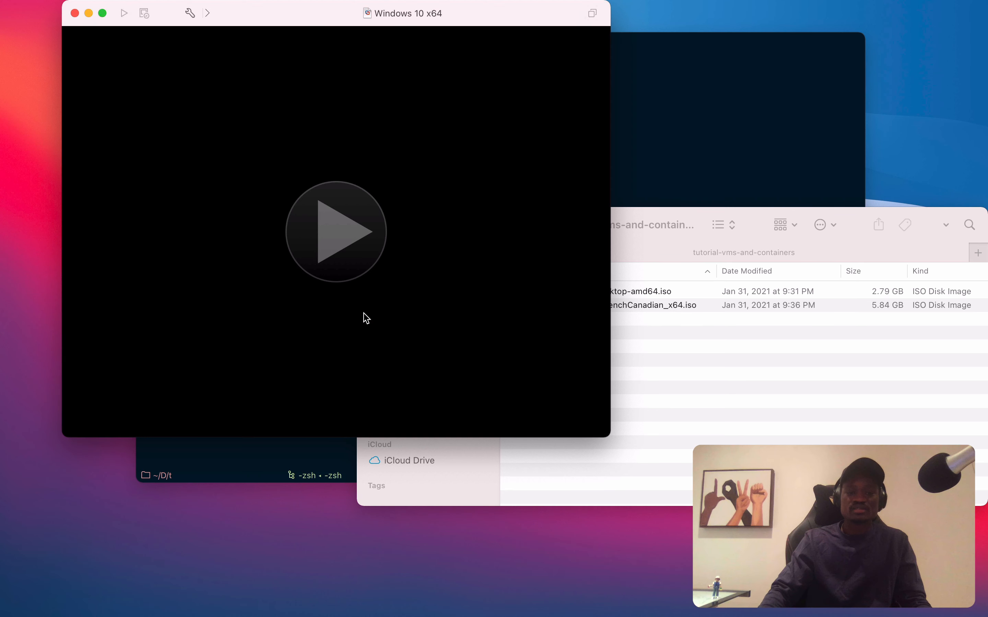
click(347, 260)
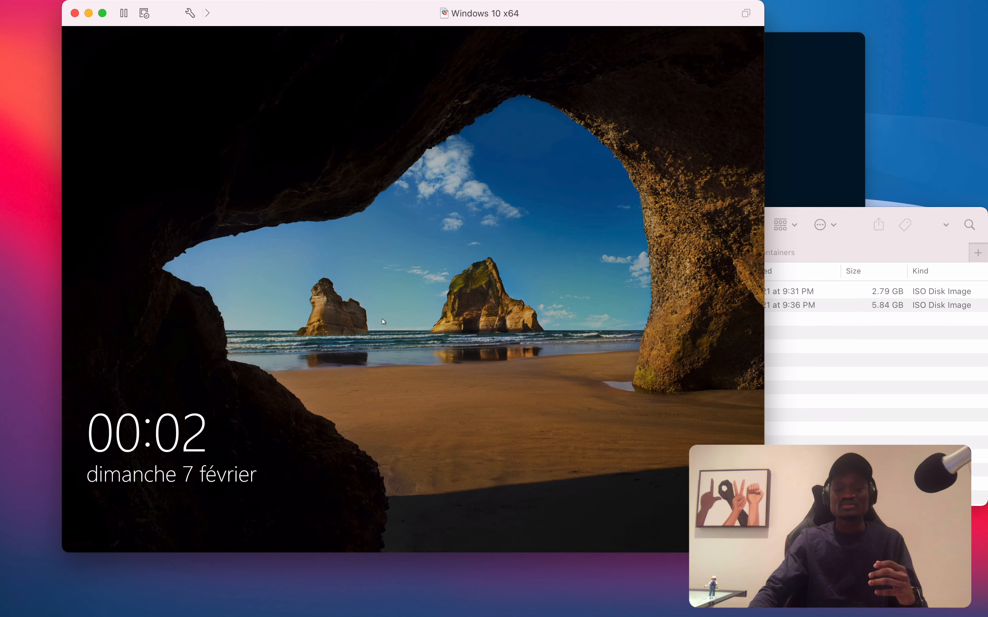
- Sign in to the Windows account with its password and allow the PC to be discoverable on the network
click(384, 322)
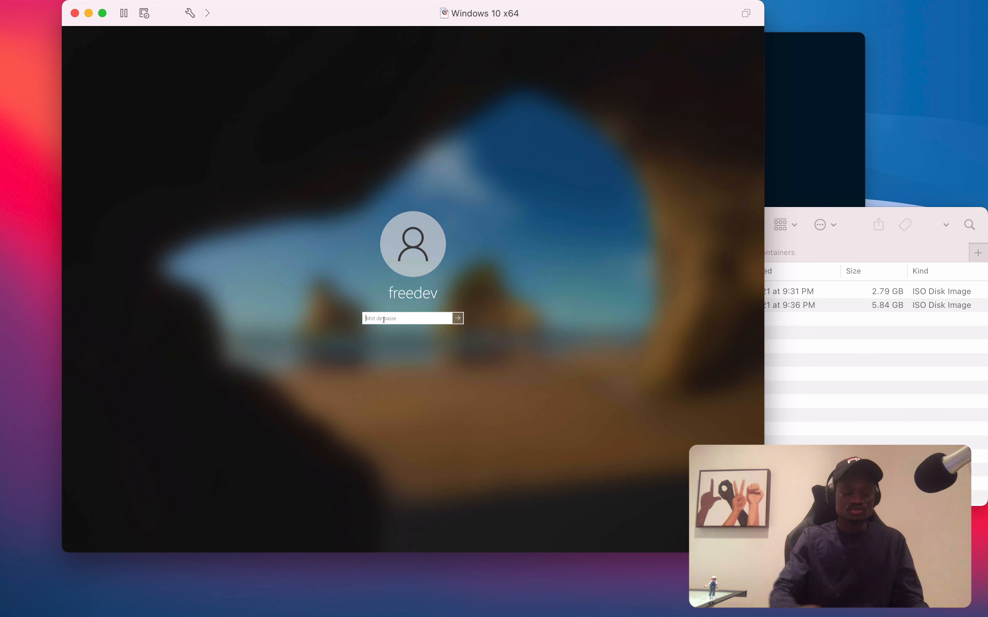
text(•)
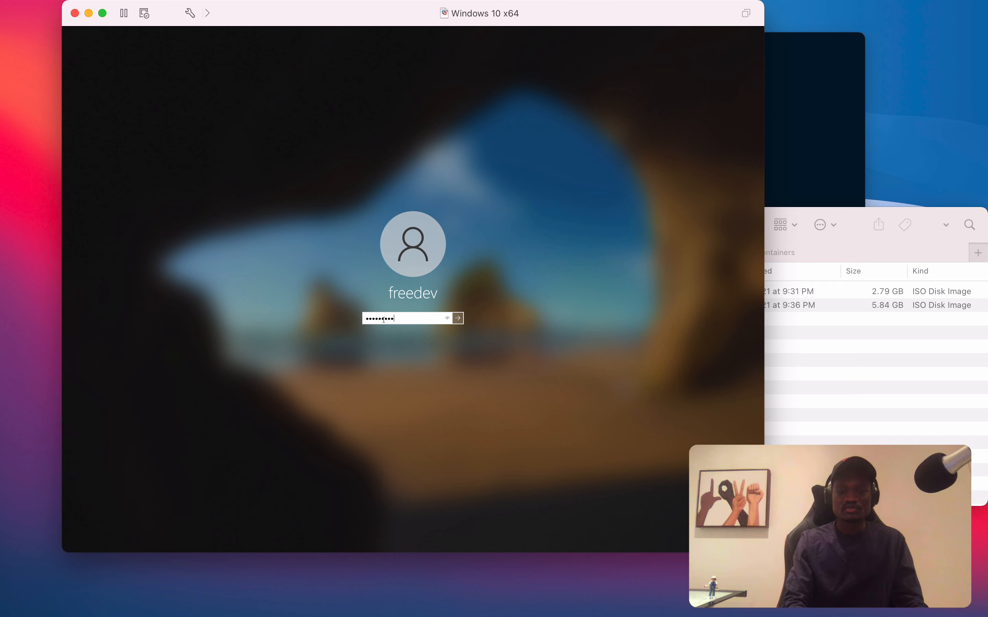
key(Return)
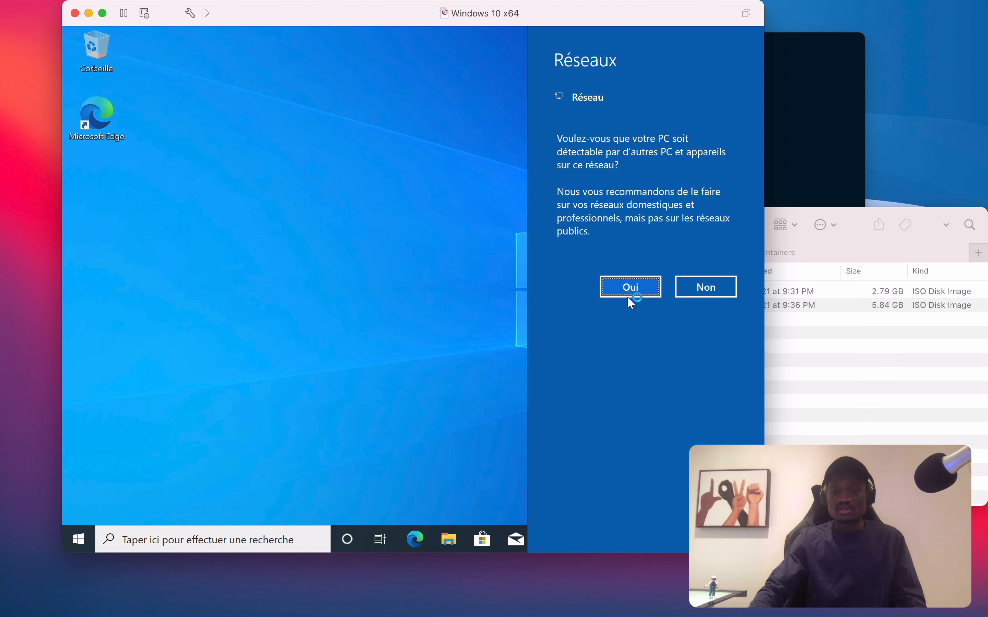
click(645, 285)
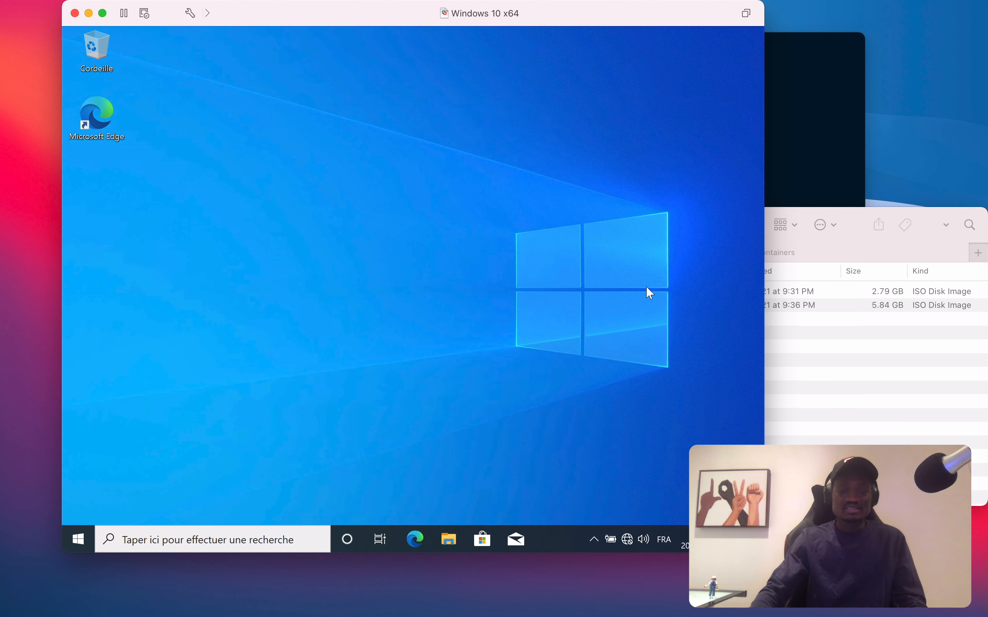
- Open File Explorer and Microsoft Edge, completing Edge's first-run setup with the Inspirant new tab layout and without signing in
click(448, 538)
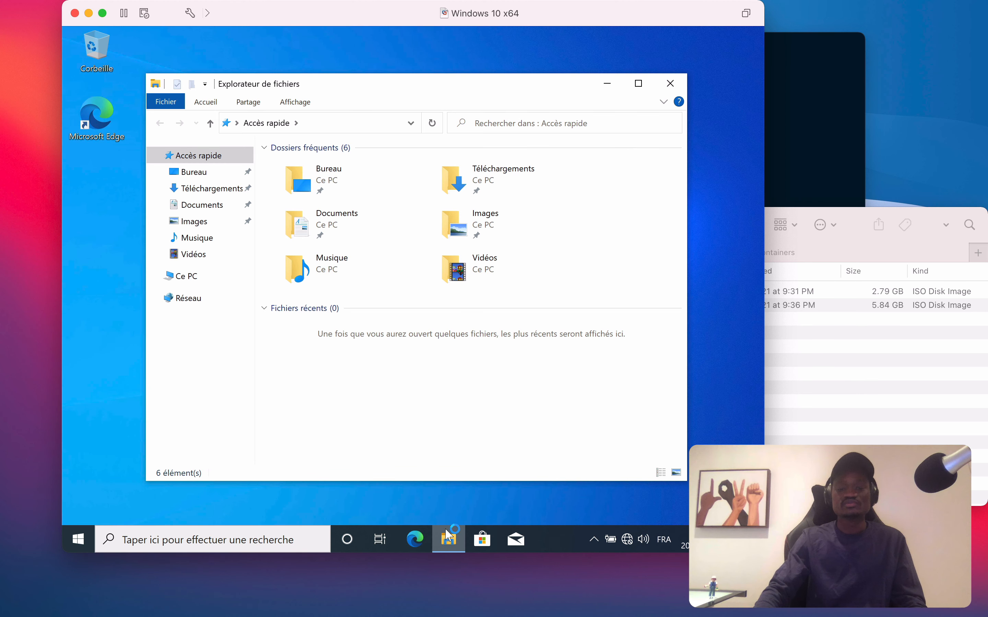
click(421, 533)
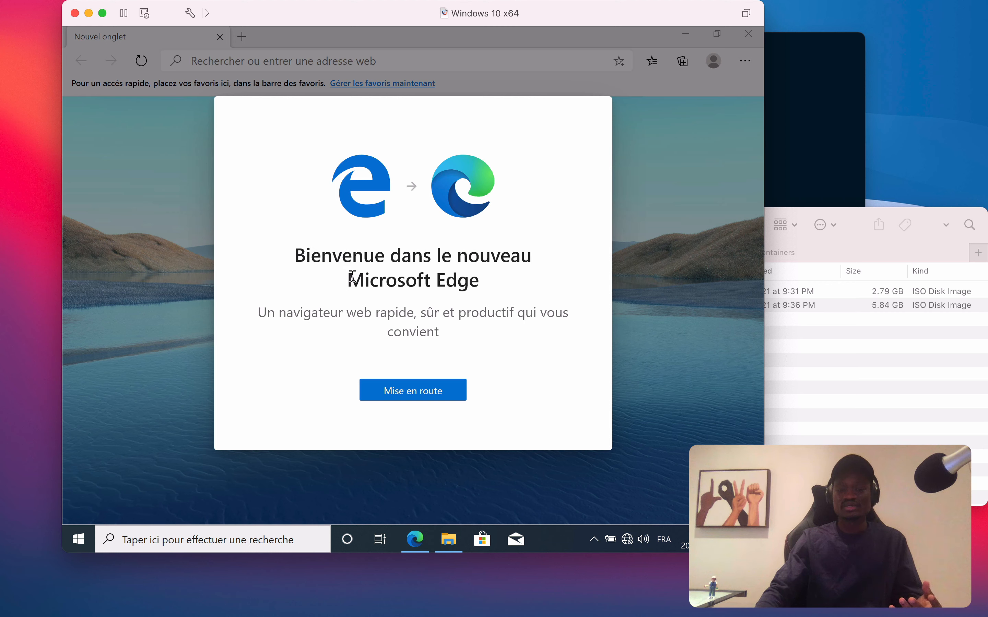
click(413, 395)
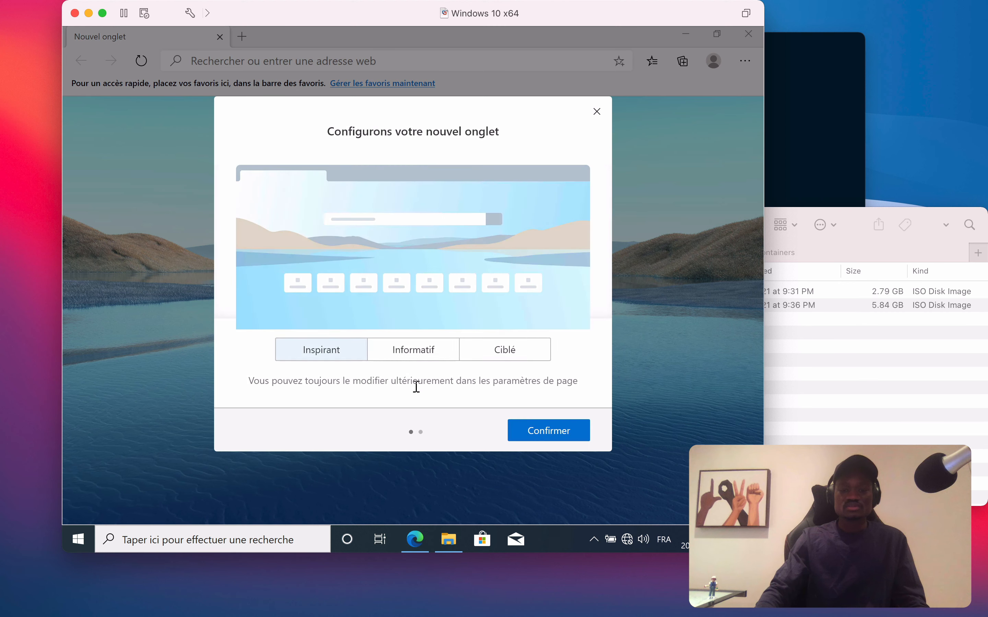
click(555, 432)
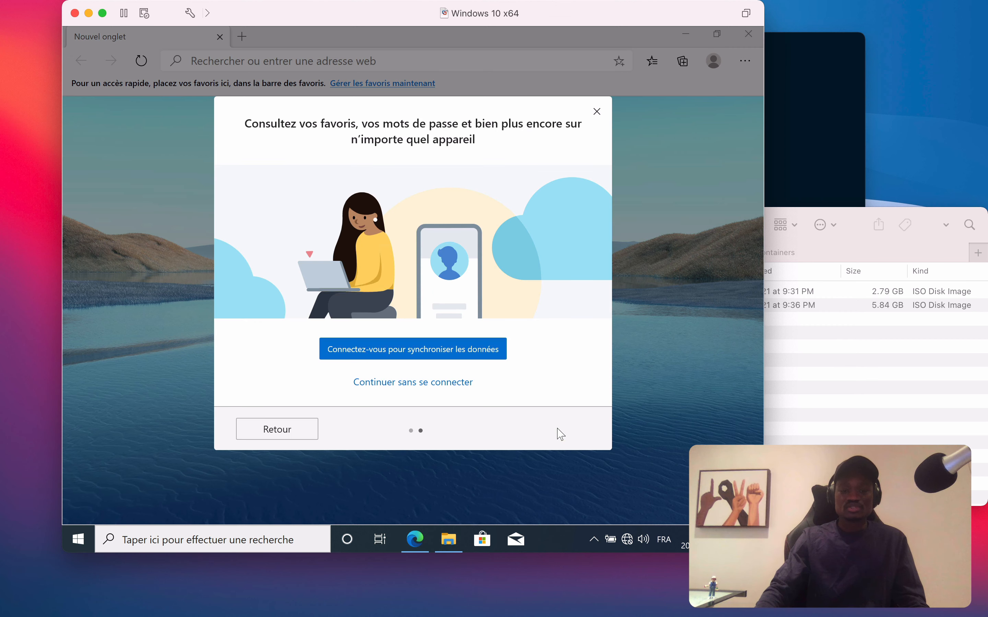
click(289, 431)
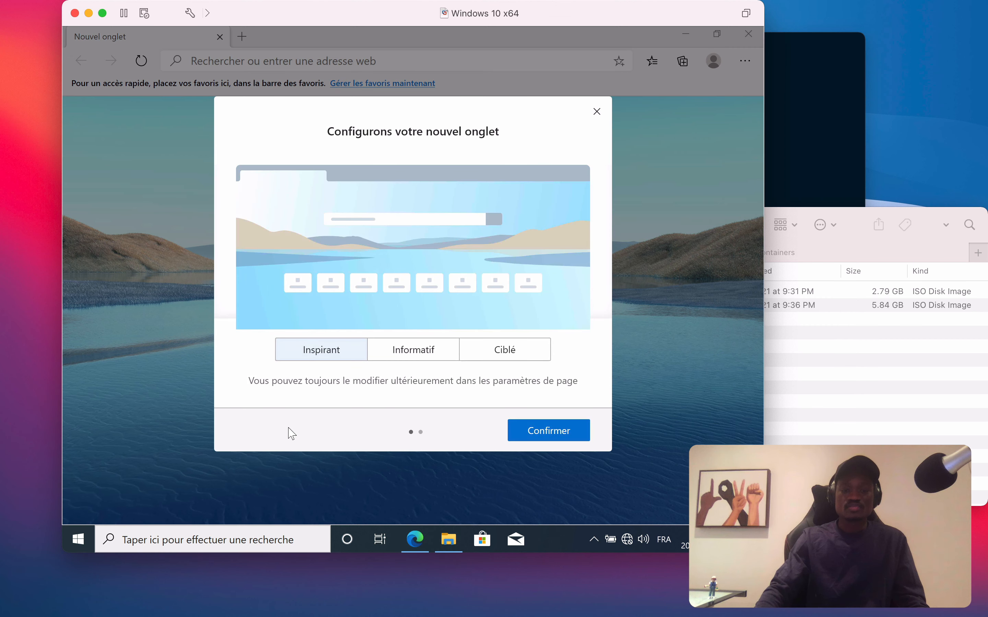
click(551, 437)
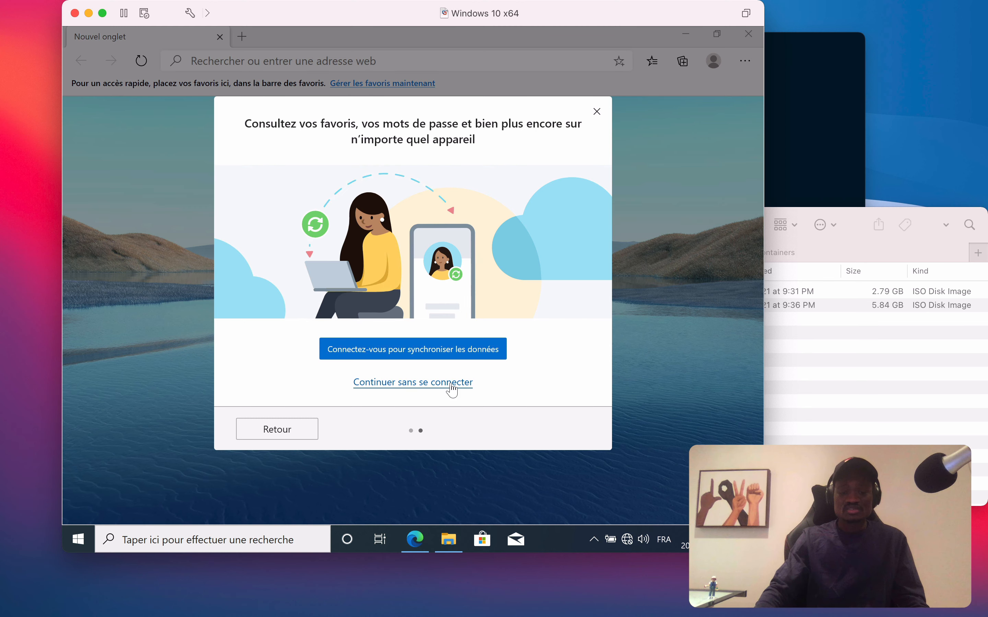
click(451, 384)
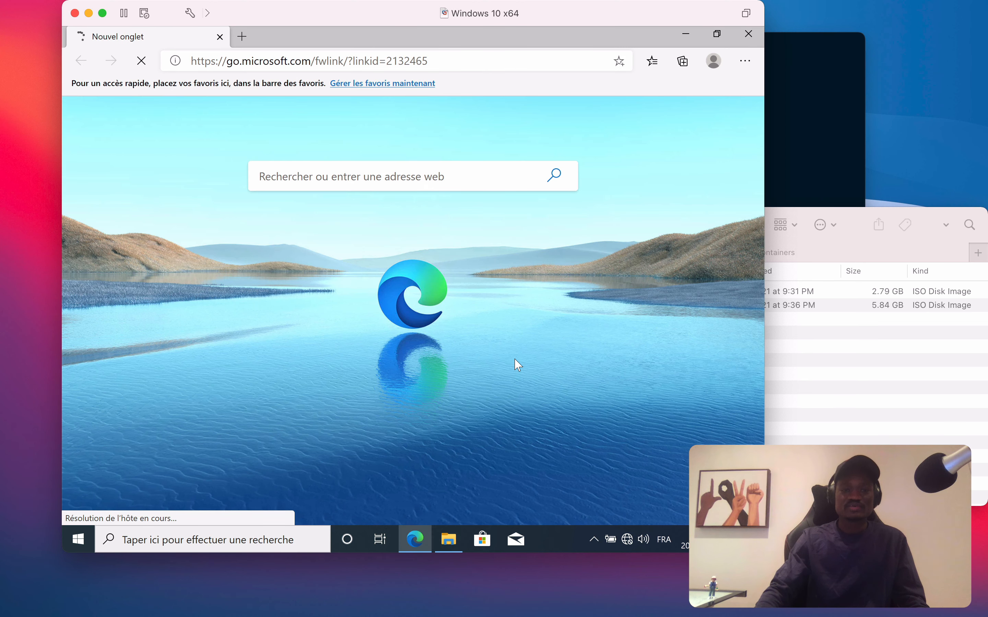
- Go to python.org in the virtual machine's Edge browser
click(319, 60)
text(python)
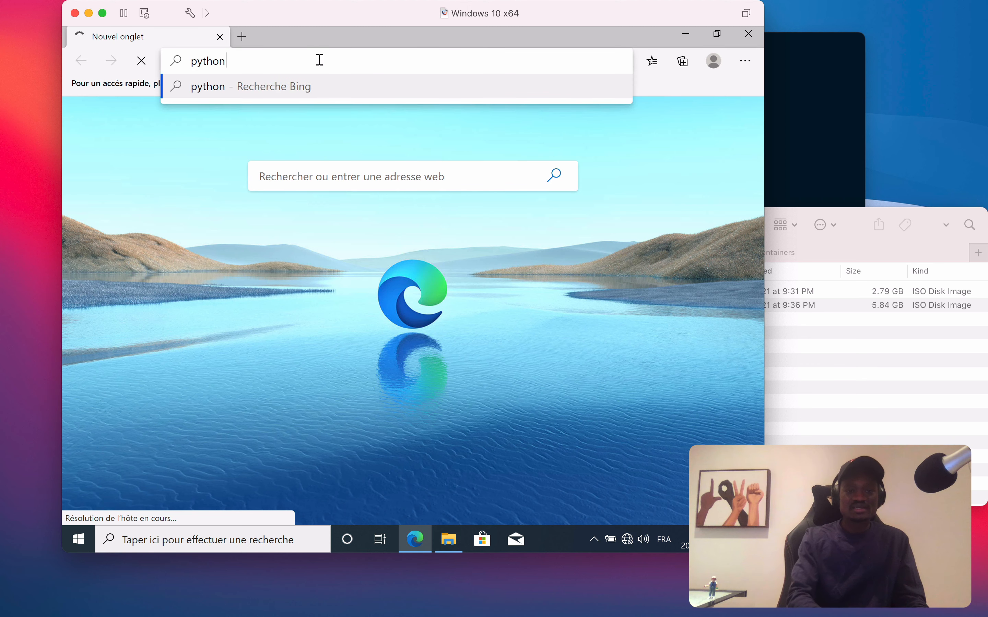
text(.org)
key(Return)
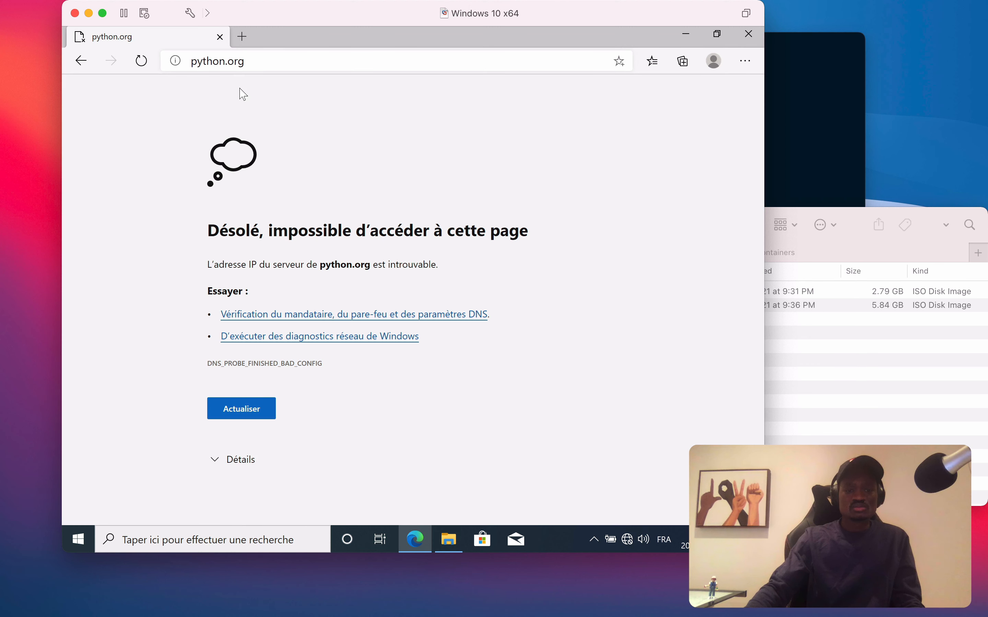
- Switch the virtual machine's network adapter to bridged Wi-Fi and make the PC discoverable on the new network
click(189, 13)
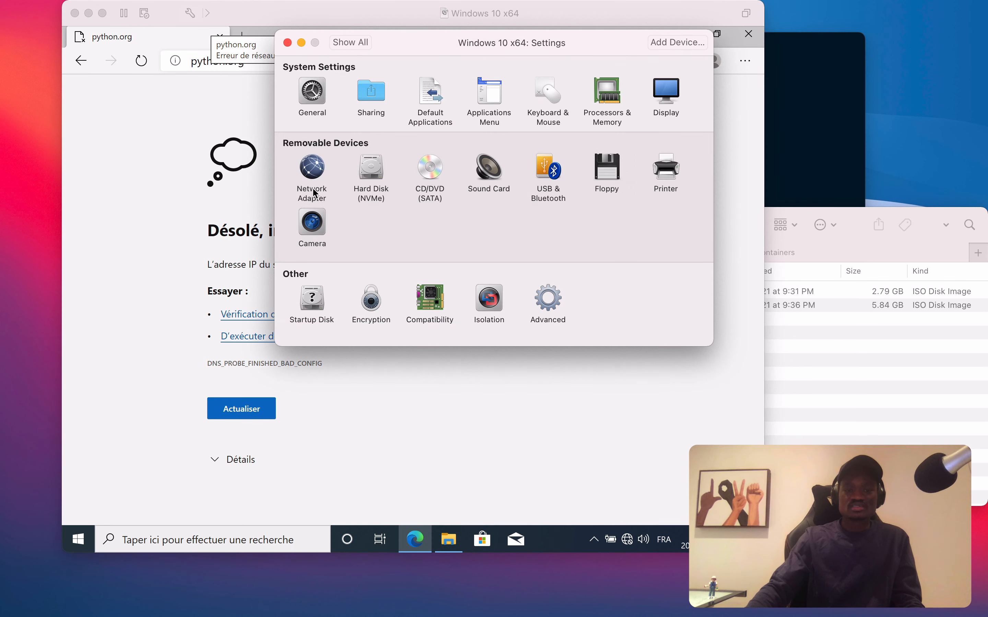
click(312, 167)
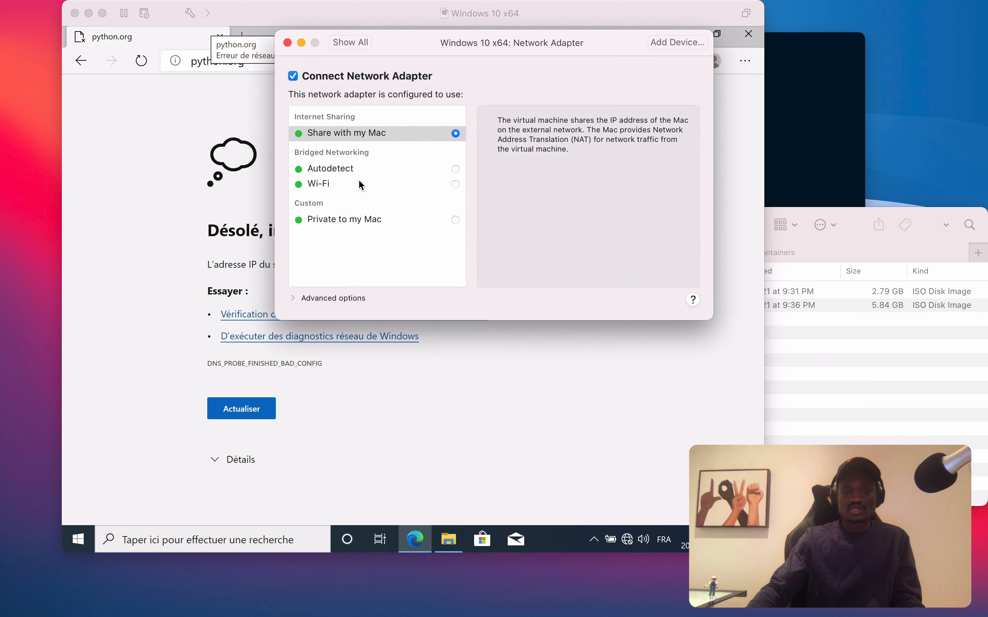
click(453, 184)
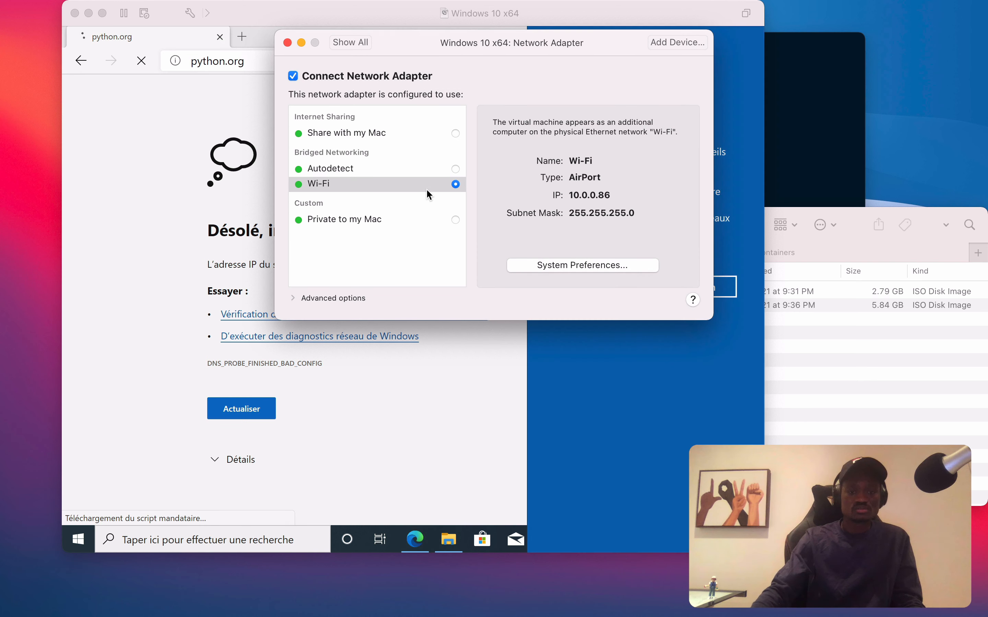
click(288, 42)
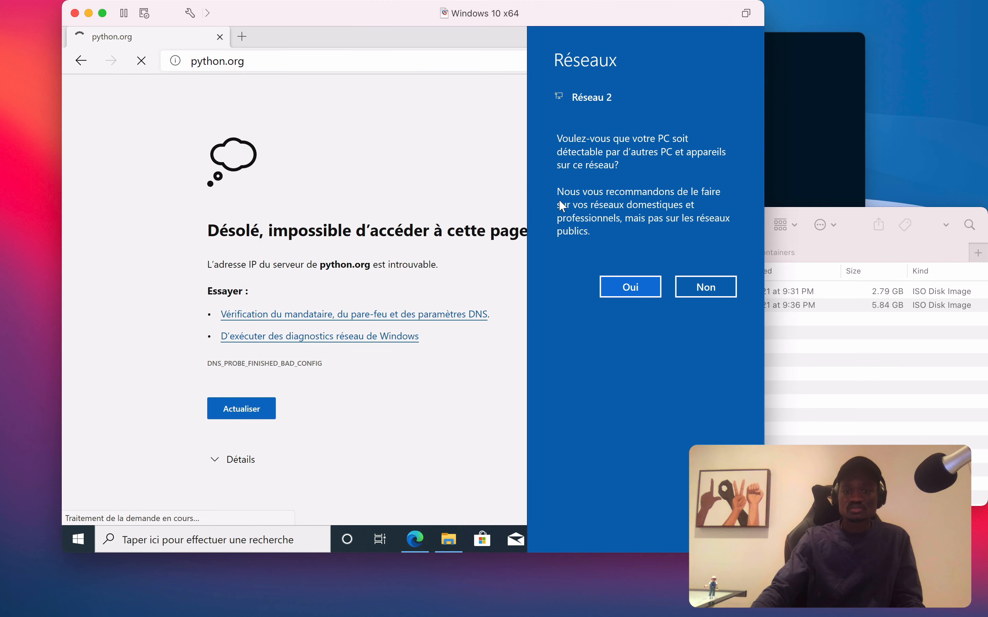
click(633, 282)
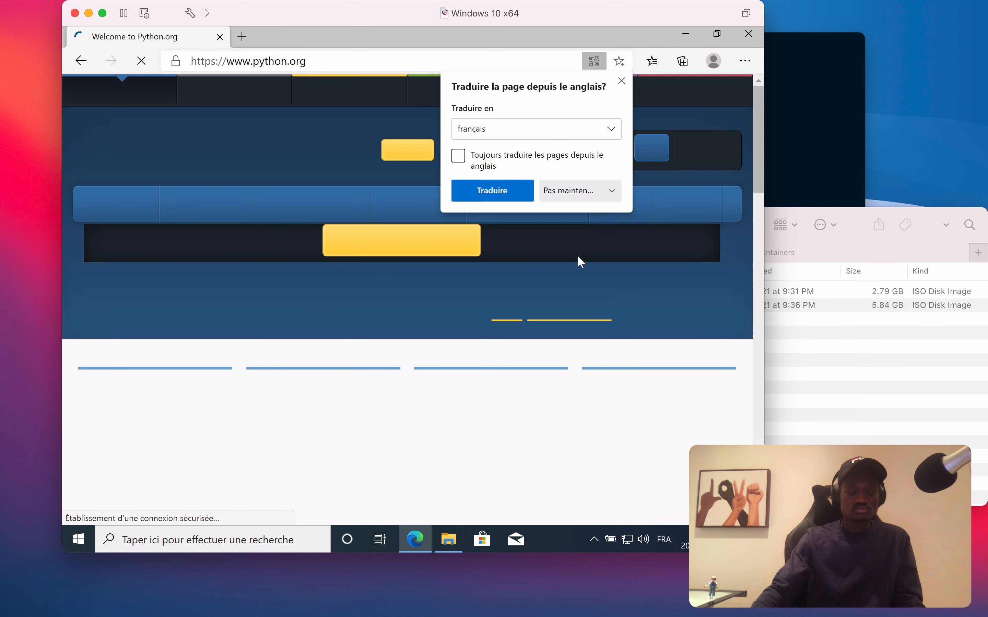
- Set Edge to never translate English pages and download the Python 3.9.1 installer for Windows
click(596, 190)
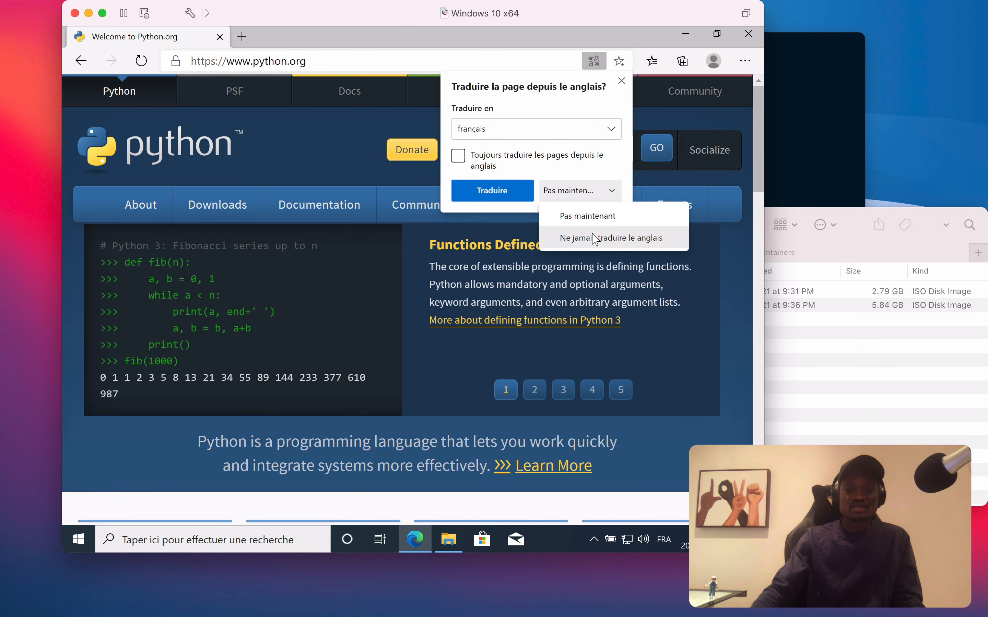
click(595, 238)
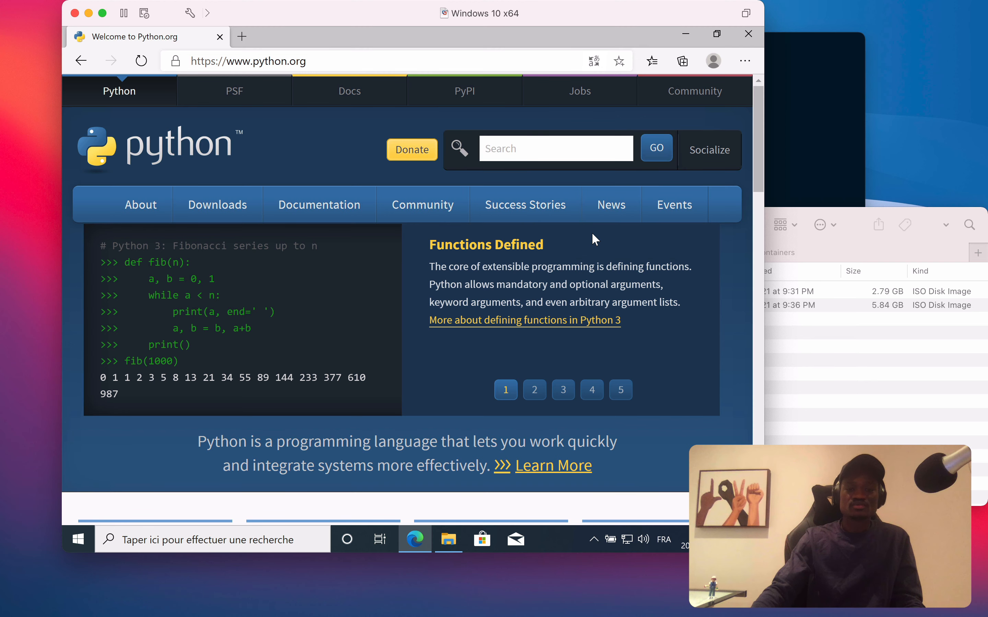
mouse_move(215, 210)
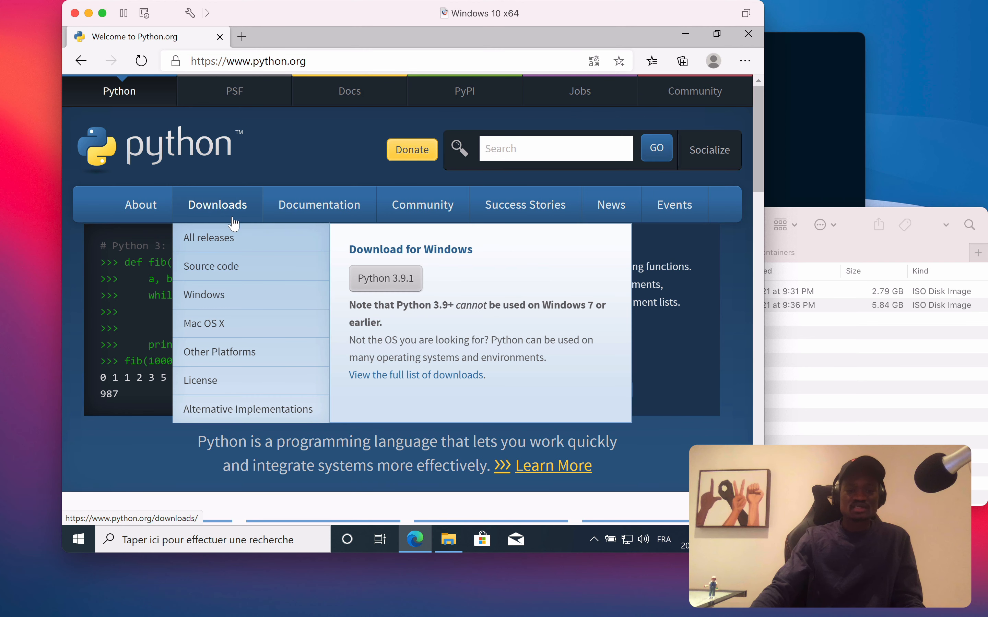
click(379, 284)
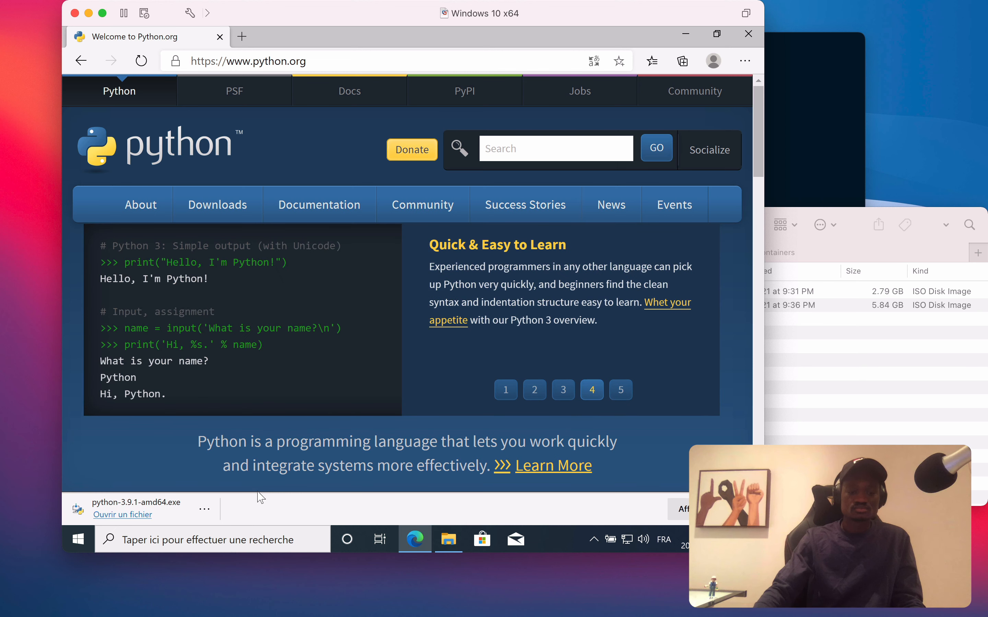
- Run the python-3.9.1-amd64.exe installer with Add Python 3.9 to PATH enabled and default settings, authorizing the changes to the device
click(176, 507)
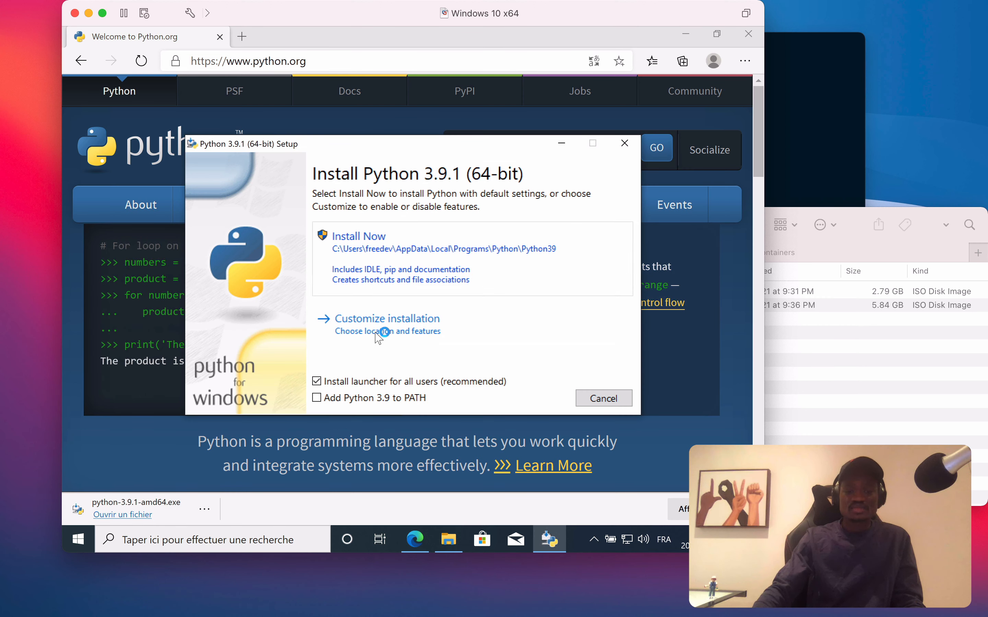
click(317, 399)
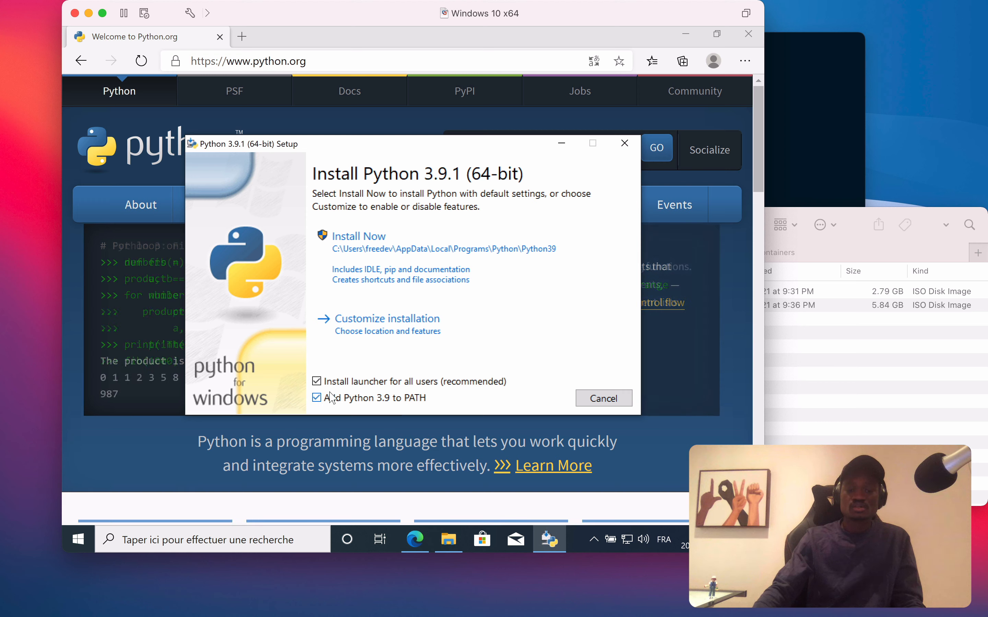
click(359, 236)
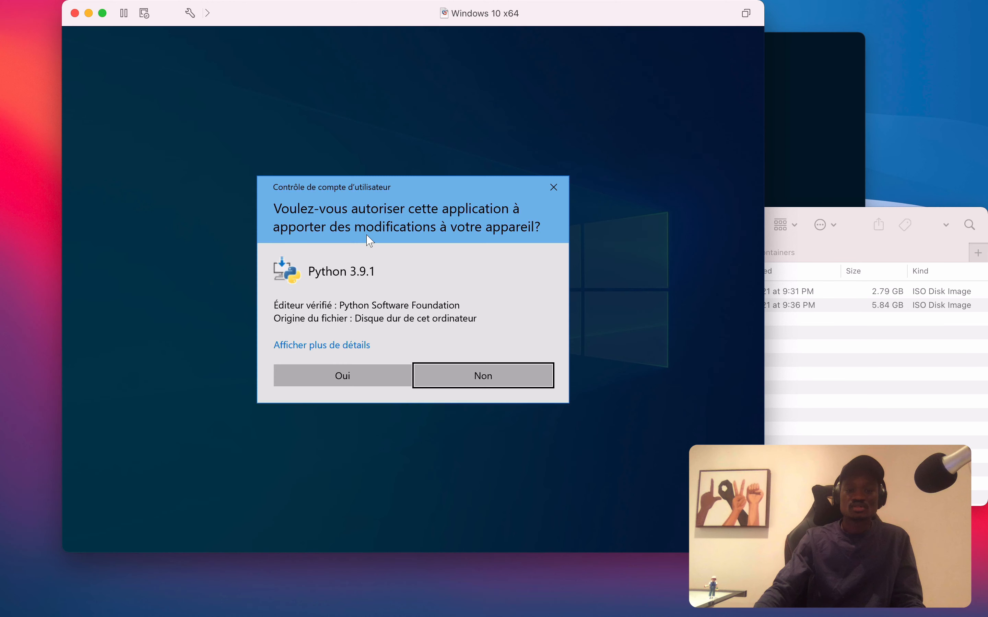
click(346, 368)
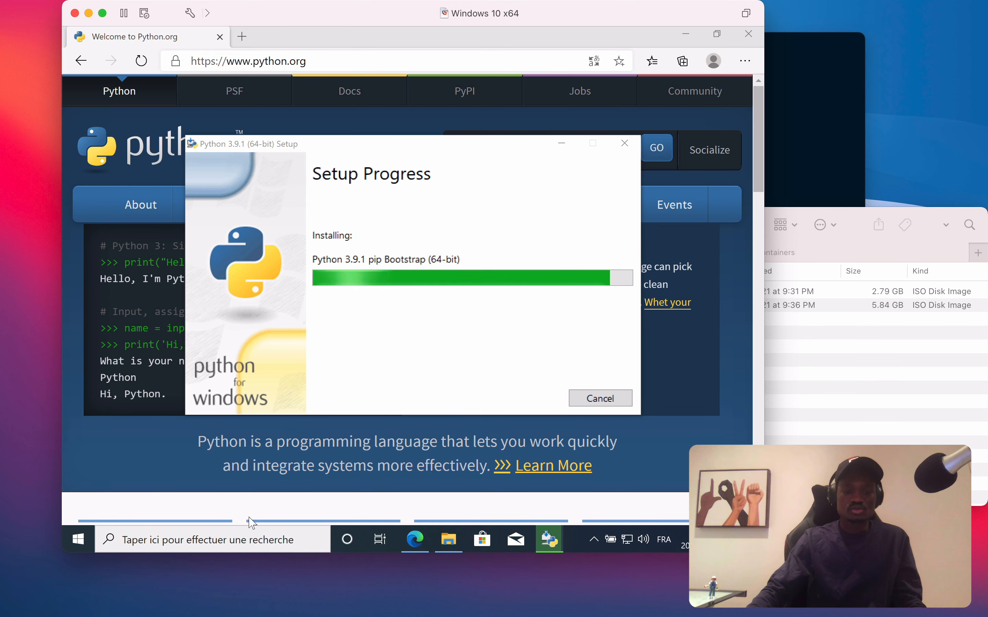
- Open the Command Prompt from a Windows search for cmd and run python --version while the Python setup is running
click(247, 535)
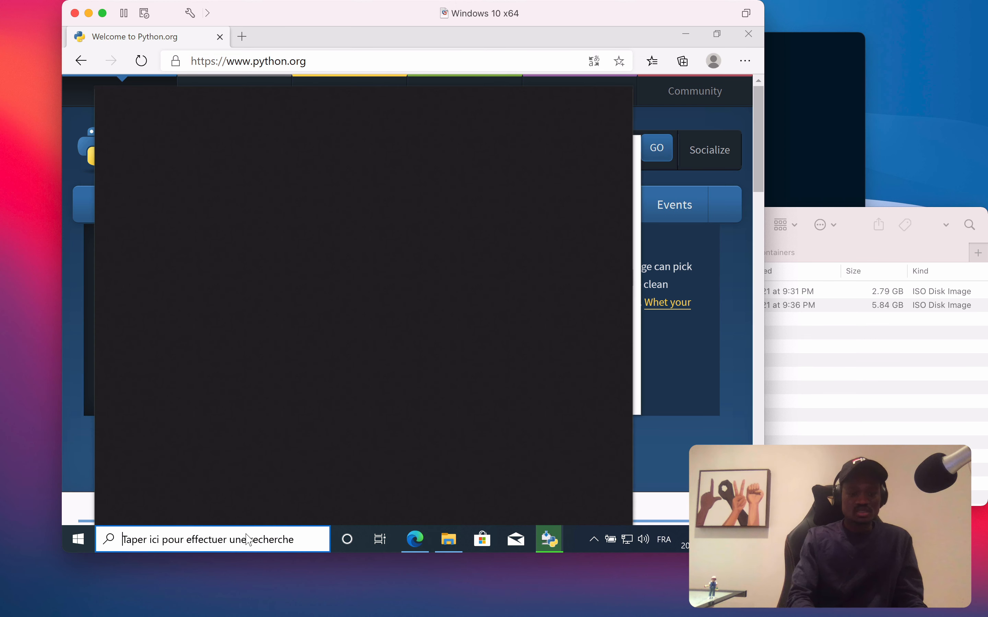
text(cmd)
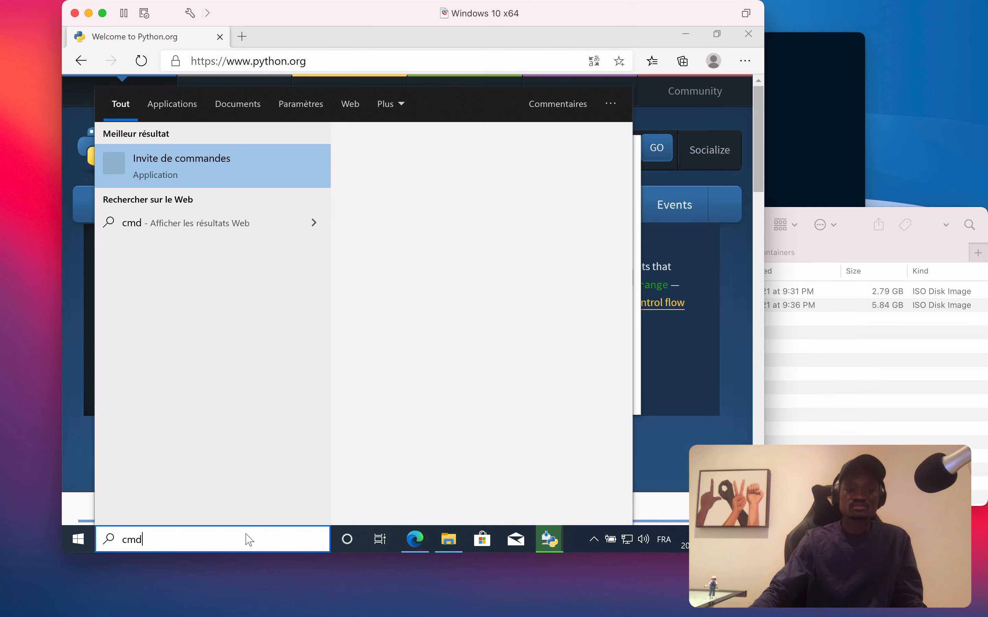
click(211, 157)
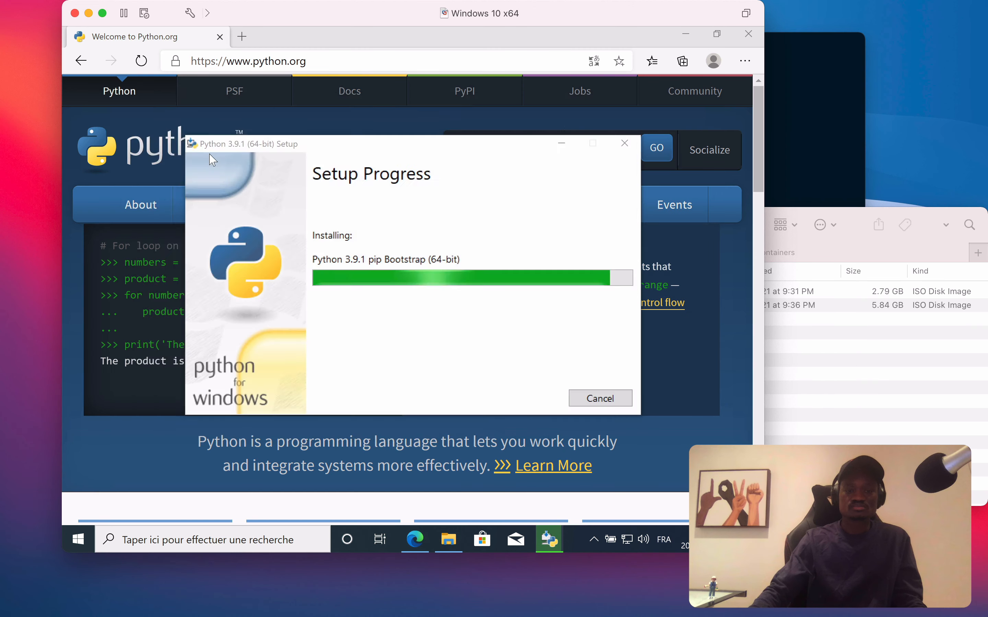
text(p)
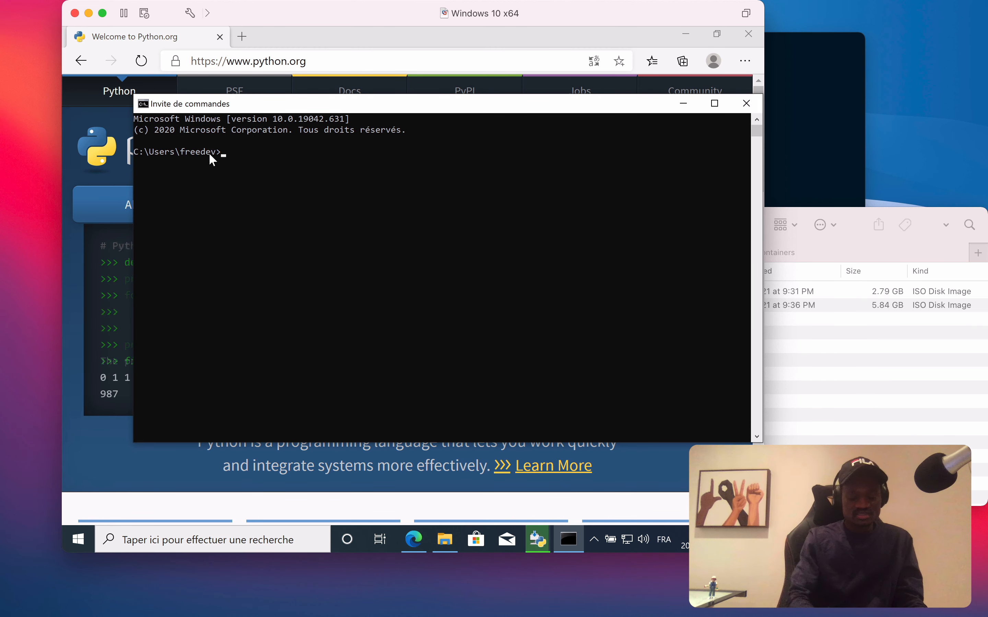
text(ython --ve)
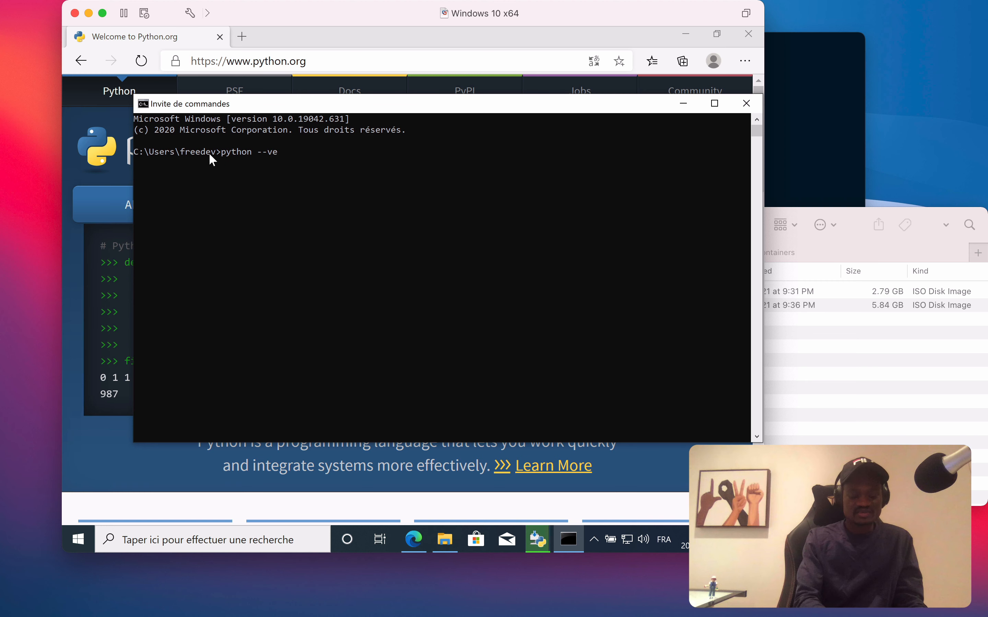
text(rsion)
key(Return)
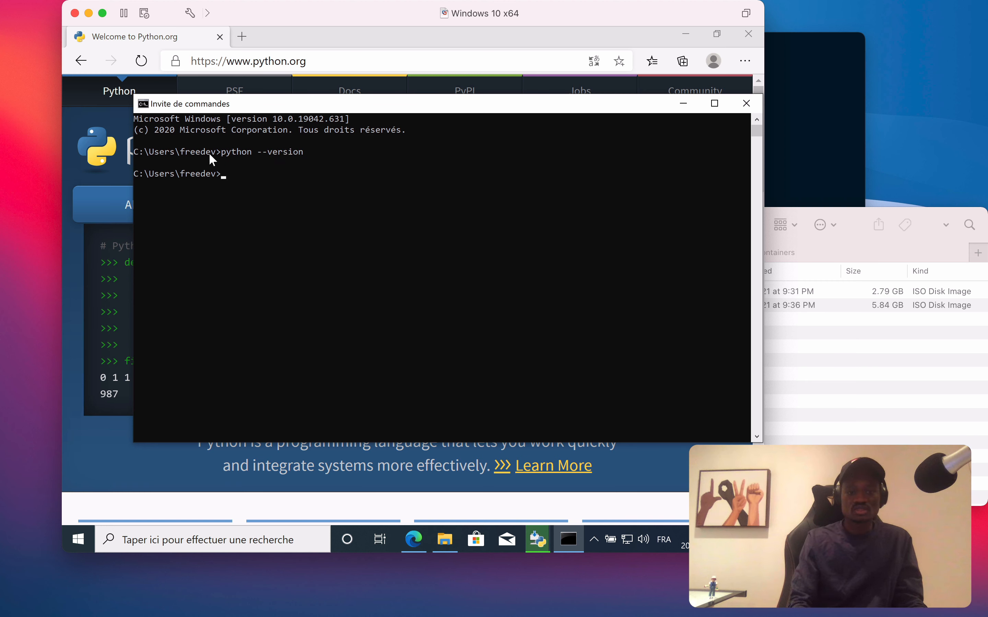
- Edit the recalled command to run python3 --version, and close the Command Prompt window
key(Up)
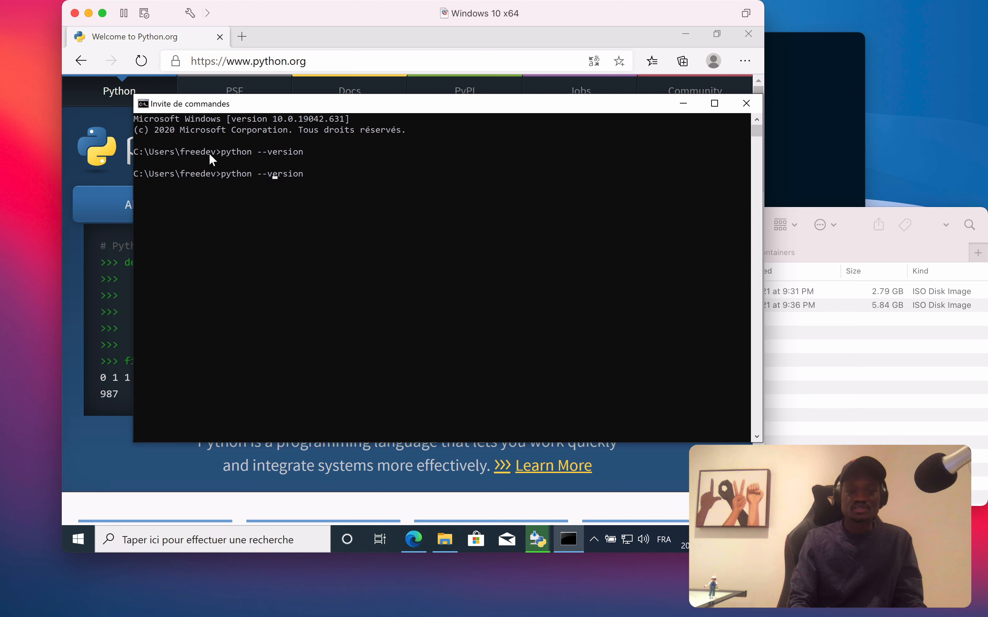
key(Left)
key(Left)
key(Left)
key(Left)
key(Left)
key(Left)
key(Left)
key(Left)
key(Left)
key(Left)
text(3)
key(Return)
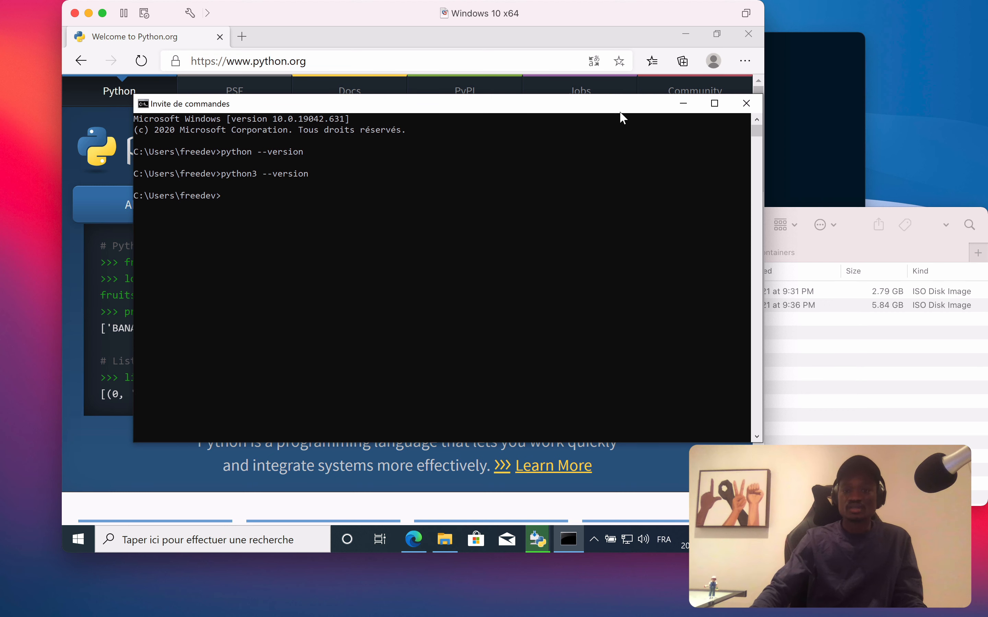
click(746, 103)
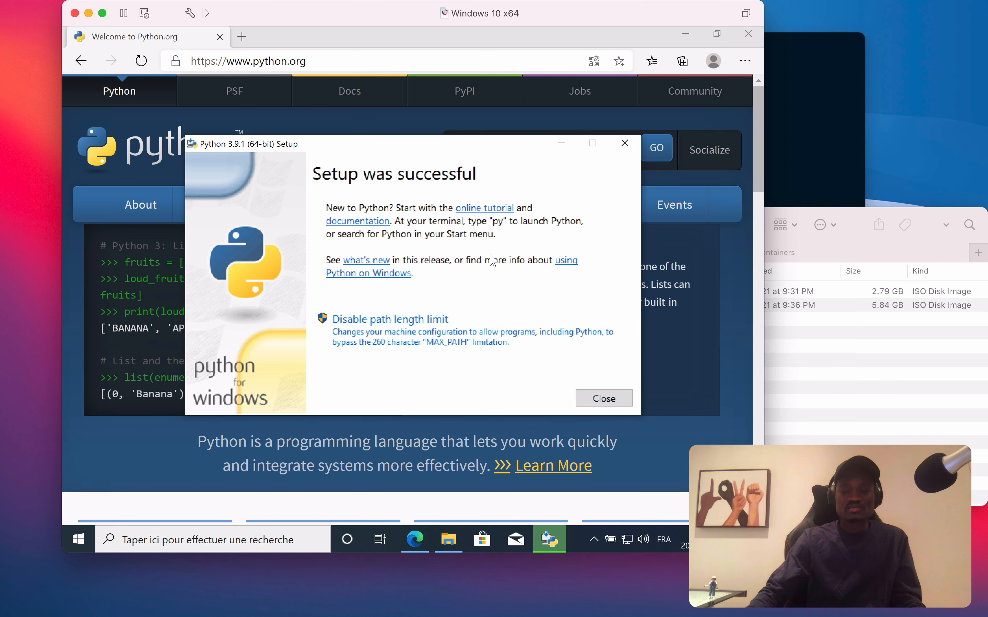
- Close the completed Python setup and run python --version in a new Command Prompt
click(597, 399)
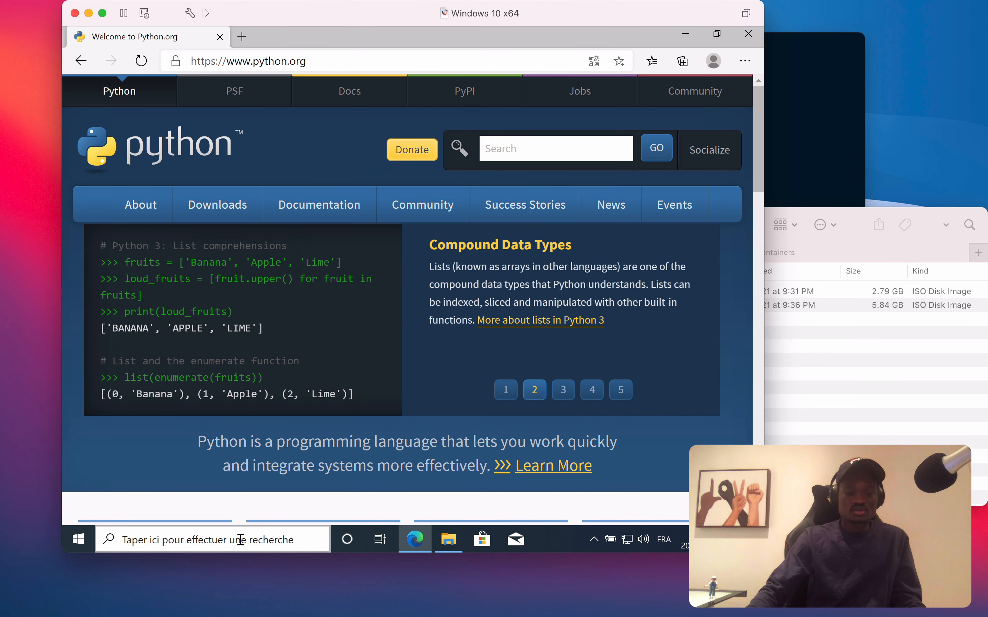
click(239, 539)
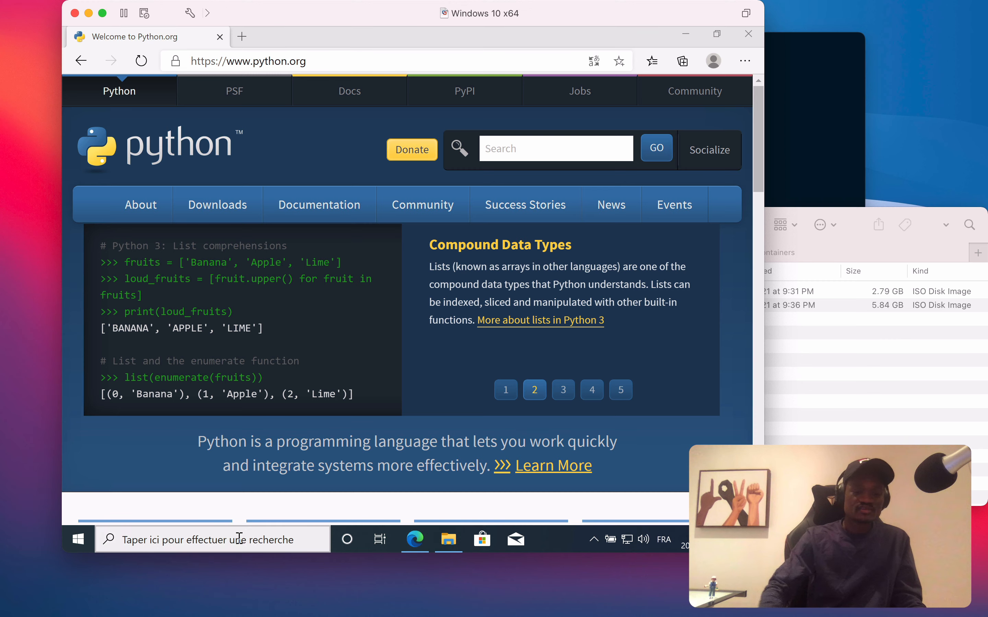
text(cm)
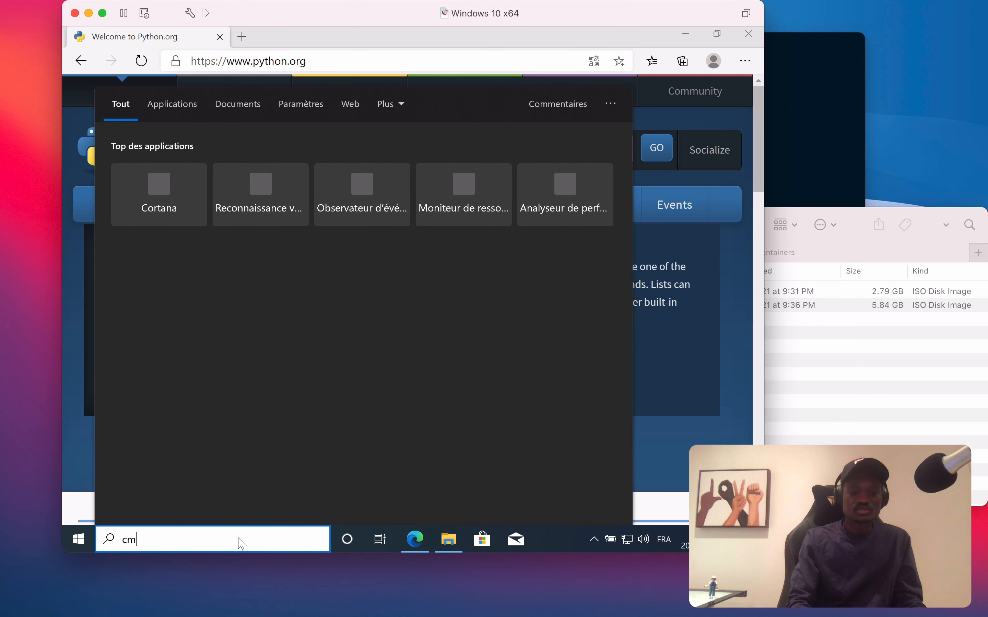
text(d)
key(Return)
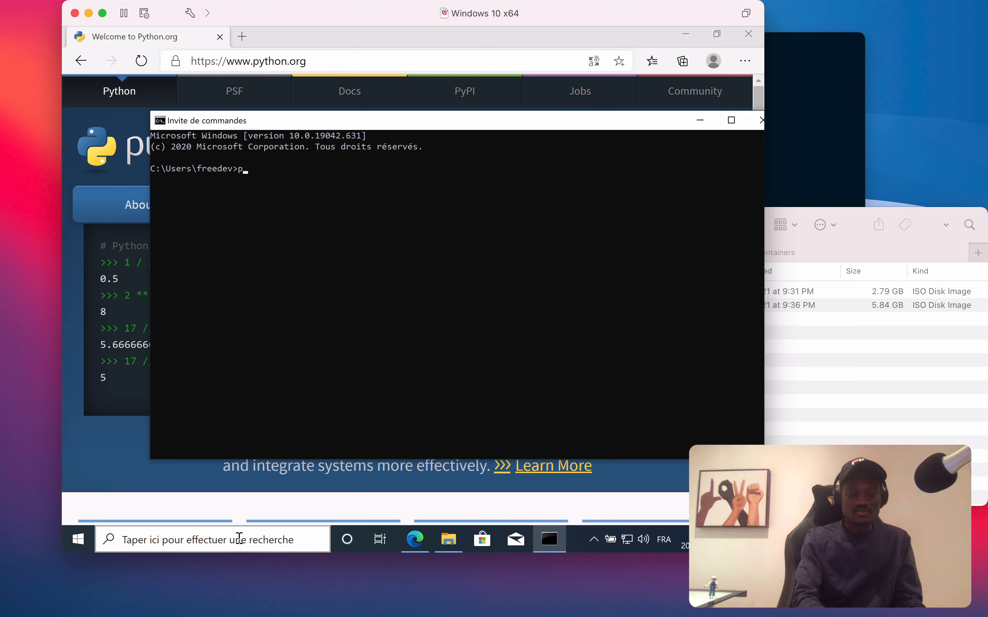
text(python --version)
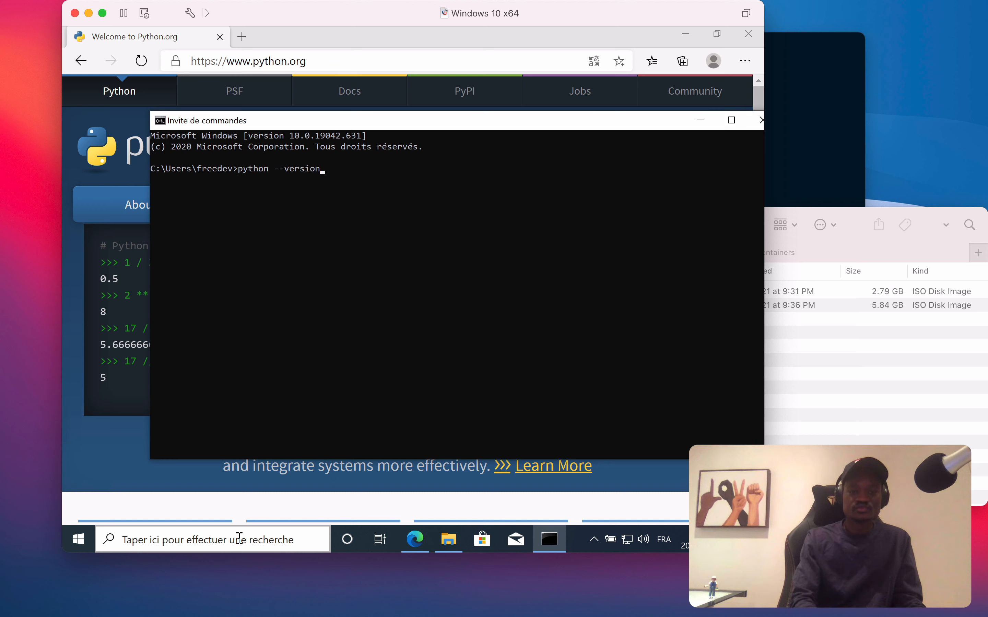
key(Return)
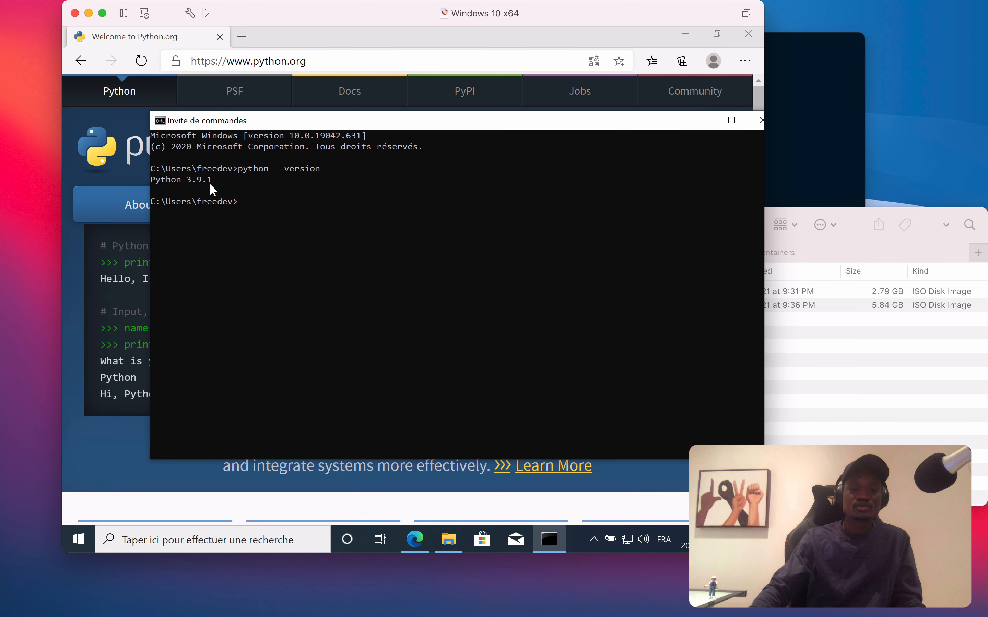
- Close the Command Prompt, the Edge browser and the File Explorer window
click(756, 122)
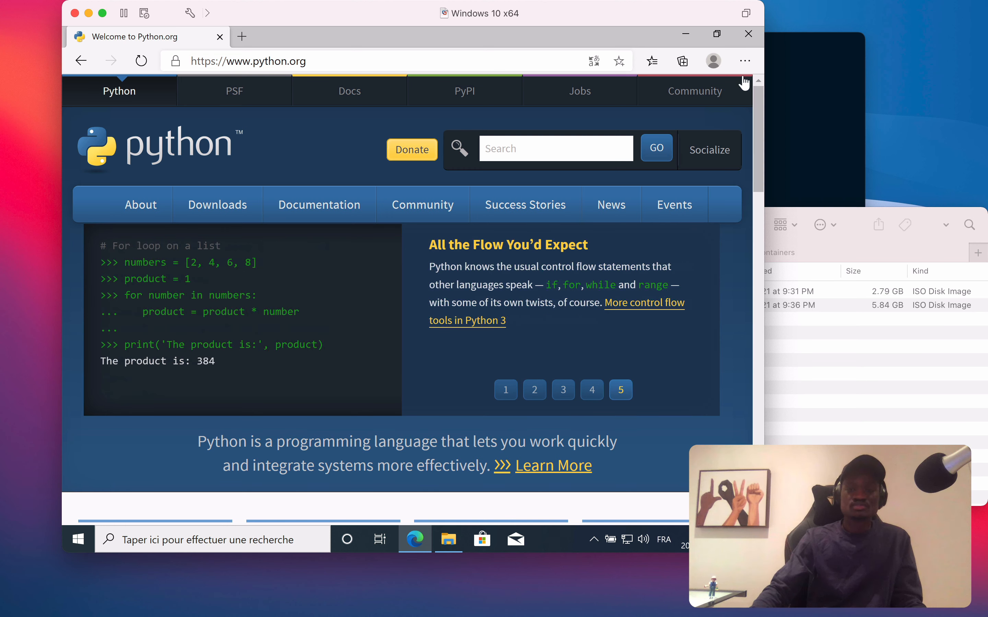
click(749, 34)
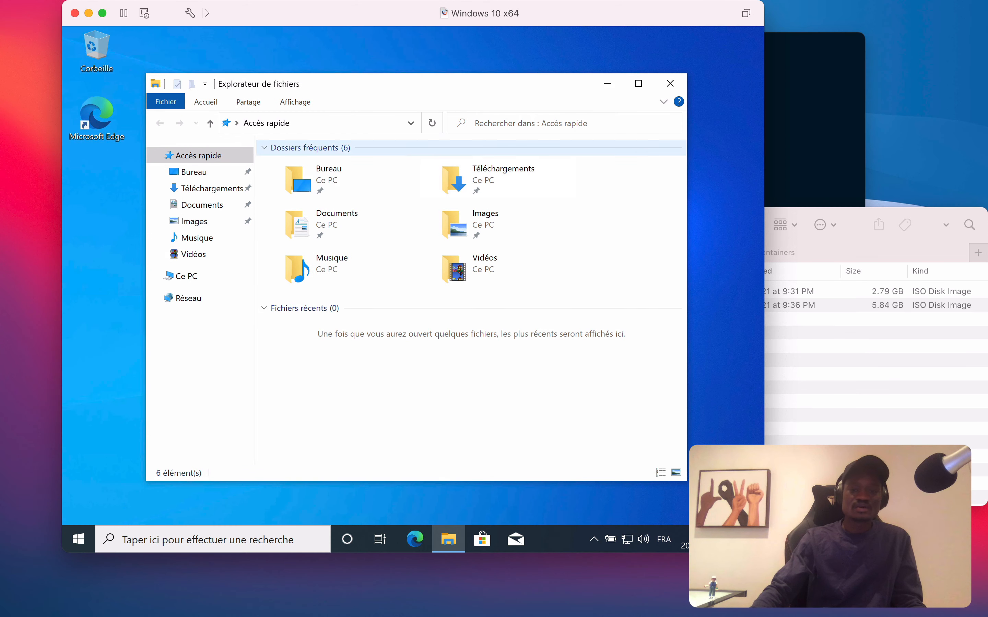
click(670, 83)
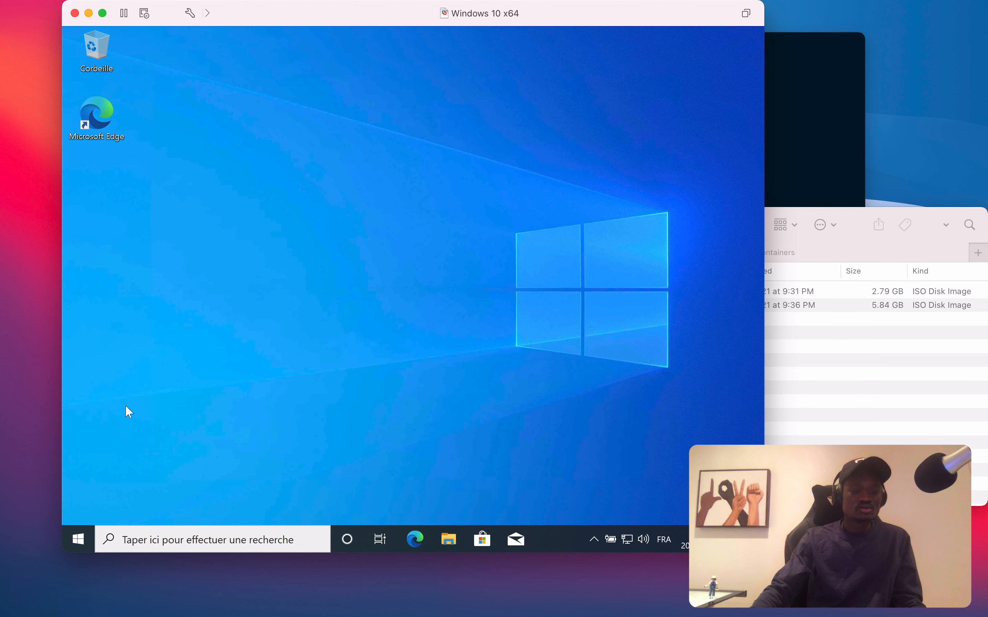
- Shut down Windows in the virtual machine
click(76, 539)
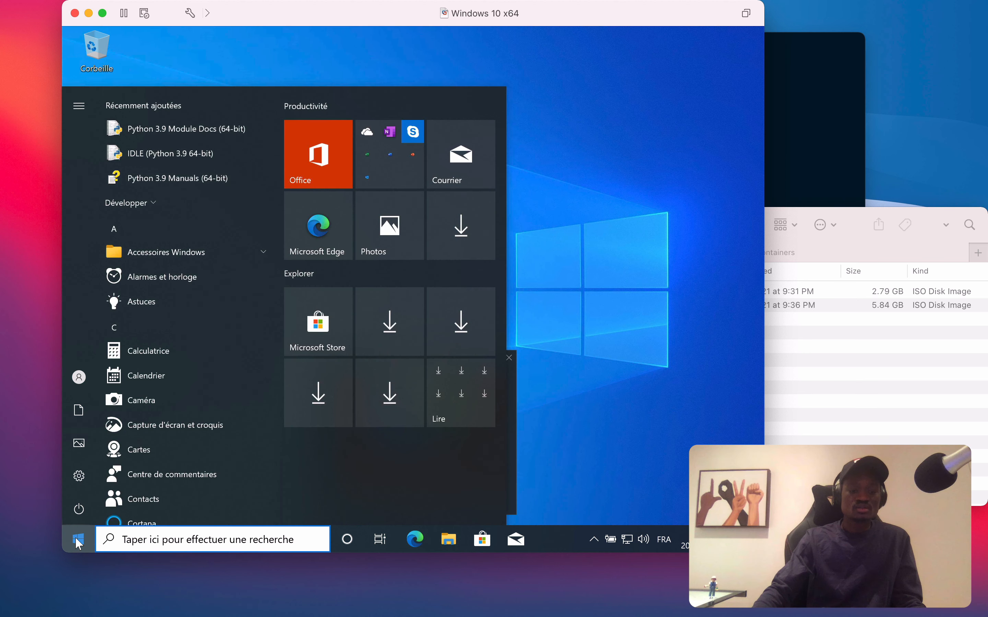
mouse_move(80, 508)
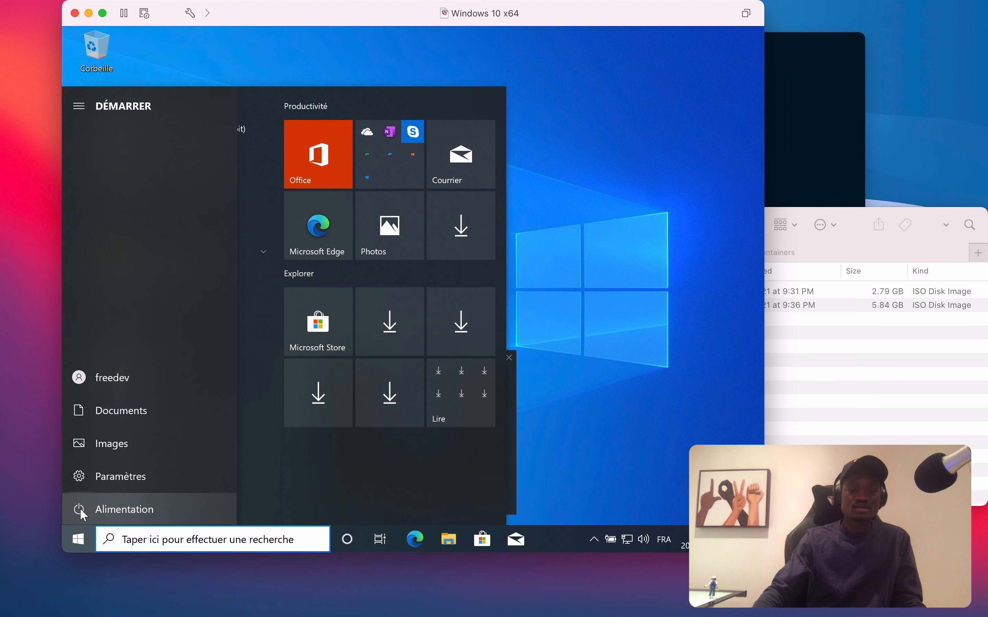
click(80, 508)
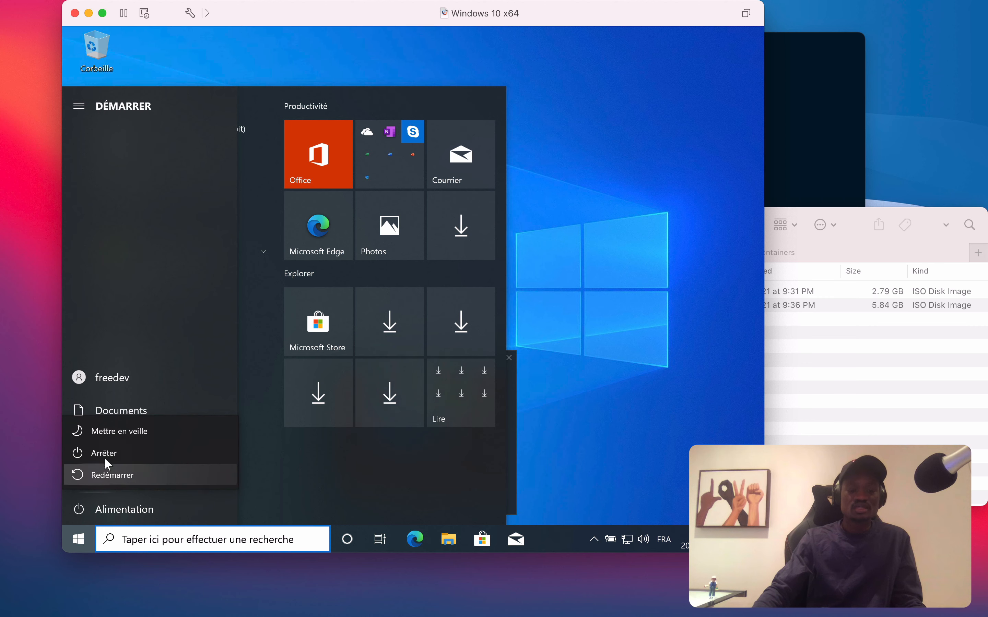
click(110, 450)
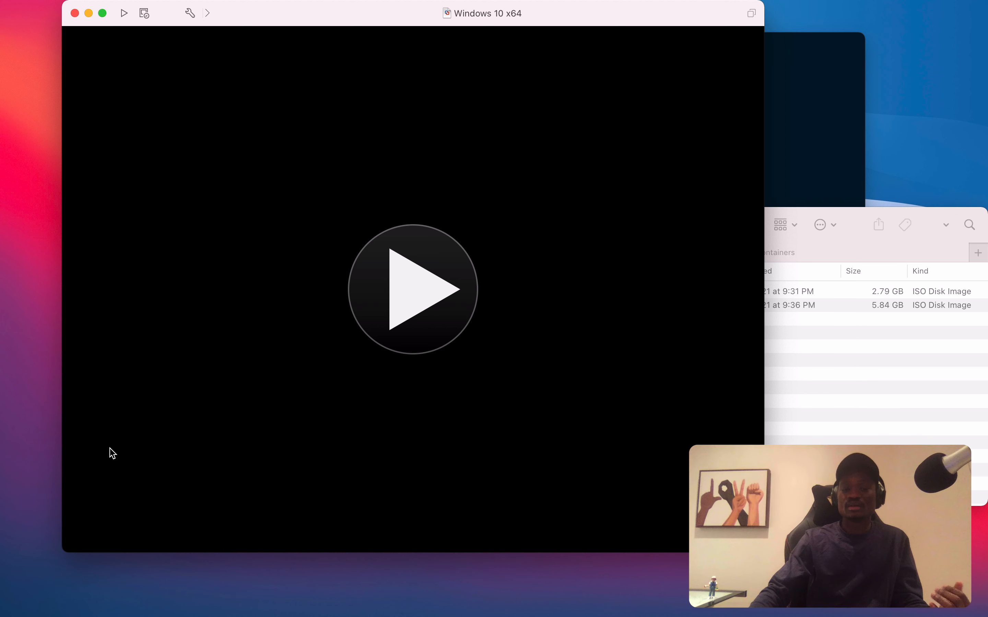
- Power the virtual machine back on, acknowledging the side channel mitigations notice and keeping the sata0:1 device connection attempt at every startup
click(399, 324)
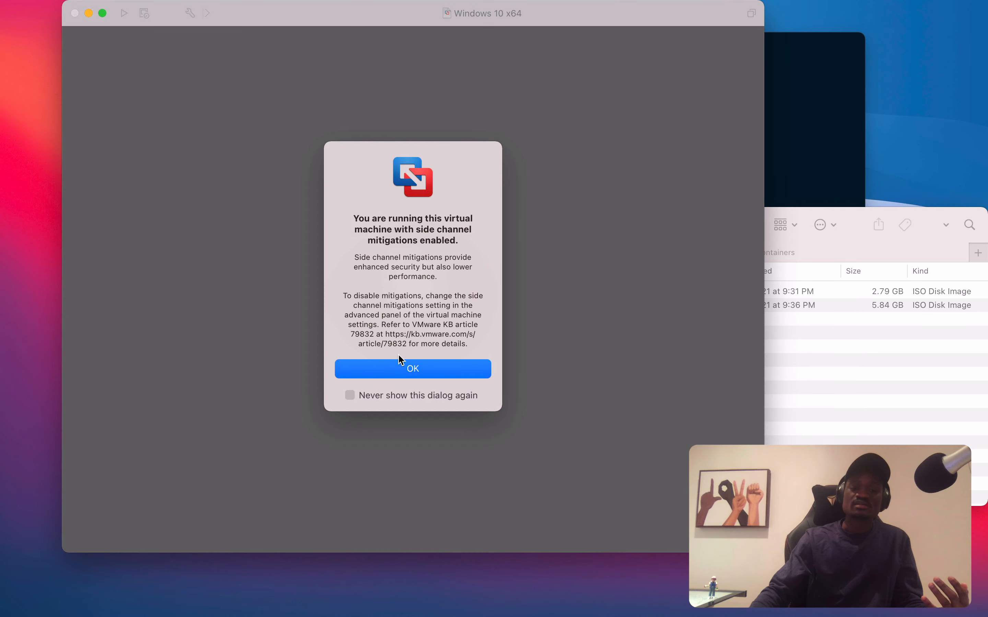
click(399, 369)
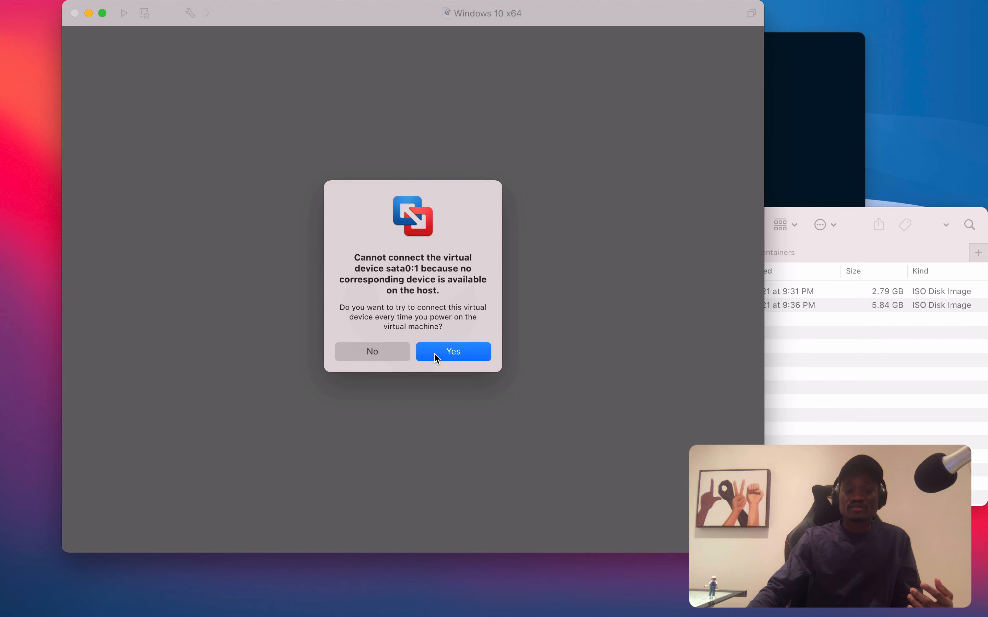
click(436, 355)
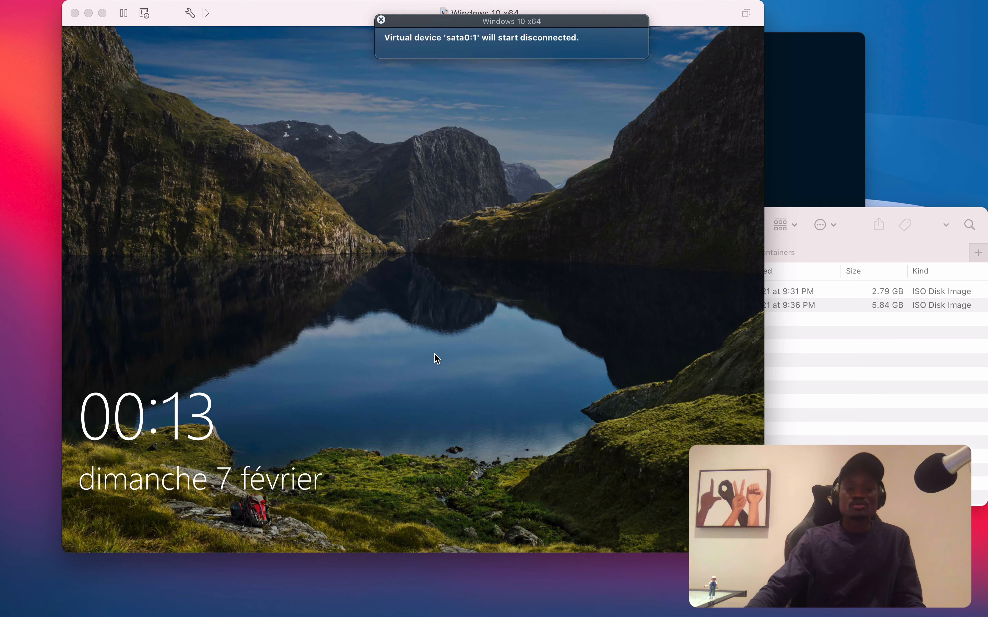
- Dismiss the Windows lock screen and sign in with the account password
click(437, 358)
key(Return)
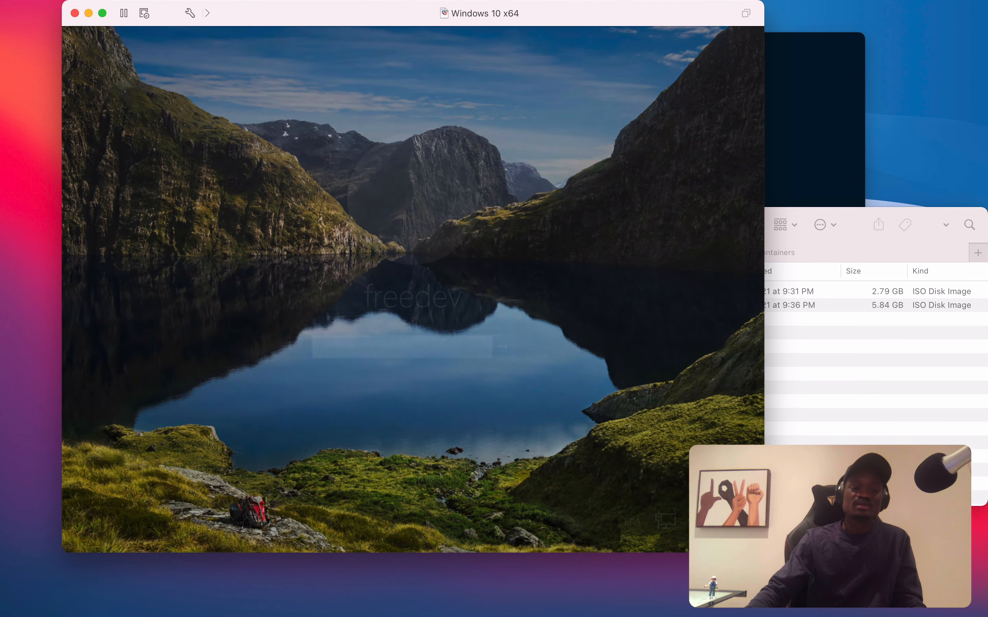
text(•••••••••)
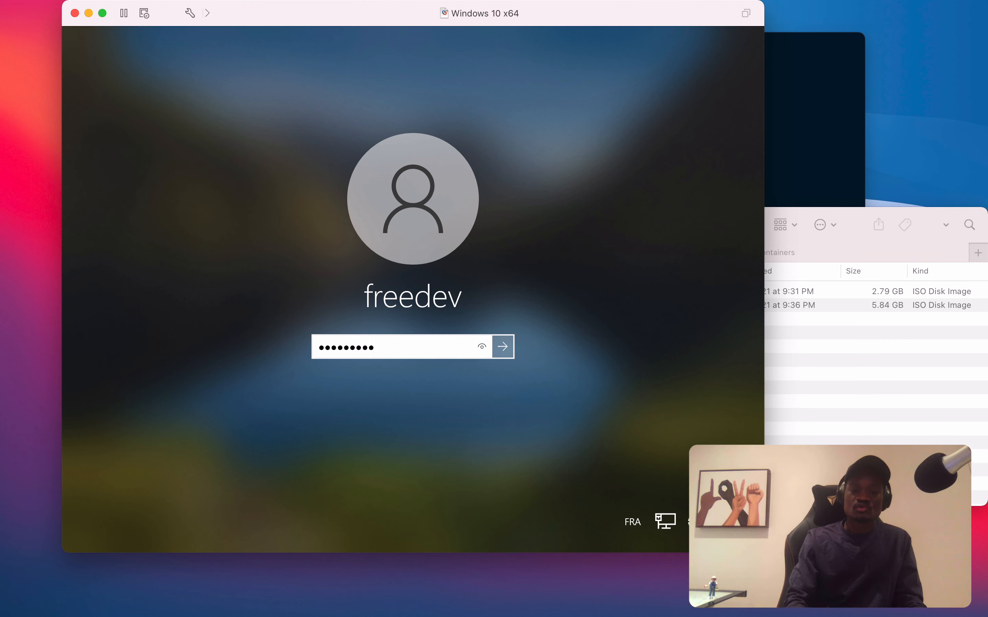
key(Return)
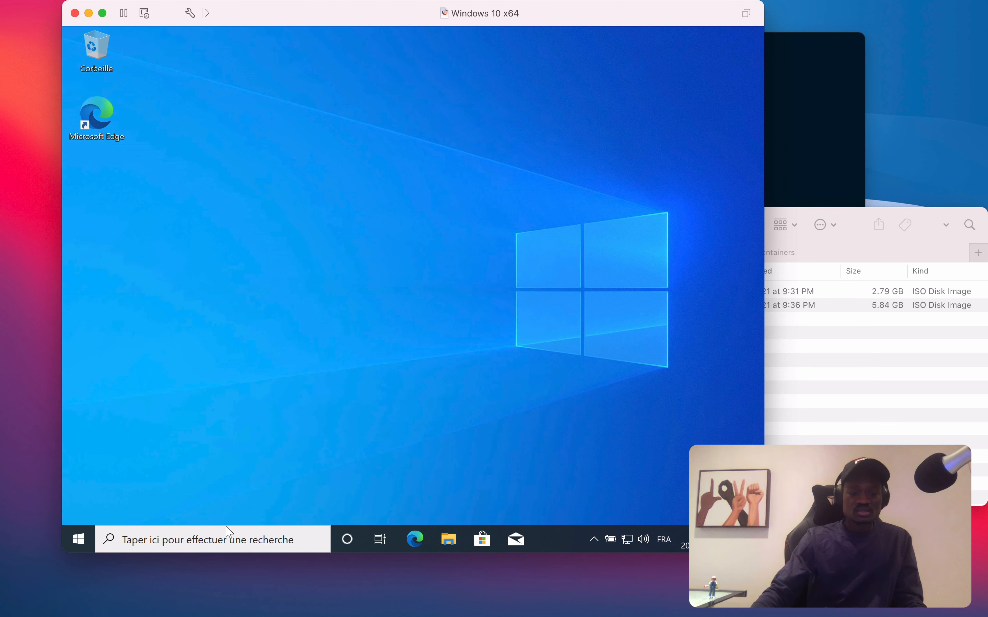
- Look up python in the Windows search, replace the query with cmd and open the Command Prompt
click(221, 533)
text(python)
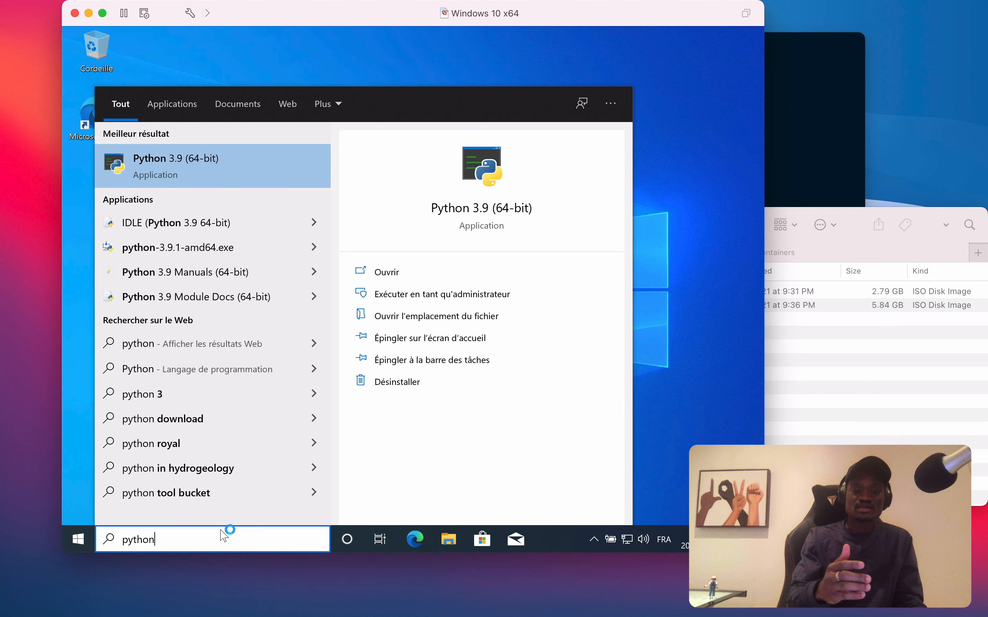
key(ctrl+a)
text(cmd)
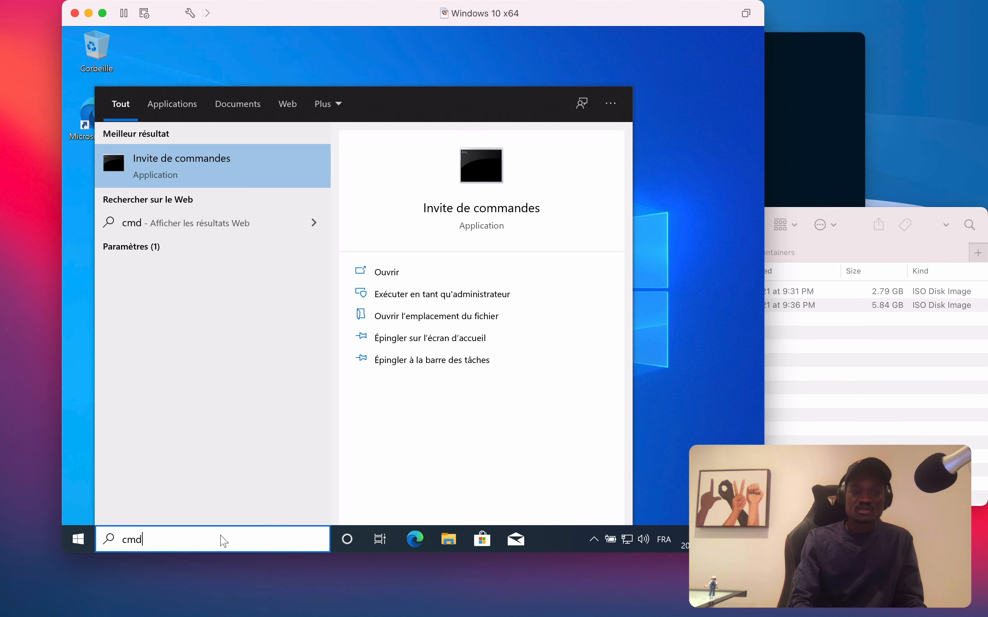
key(Return)
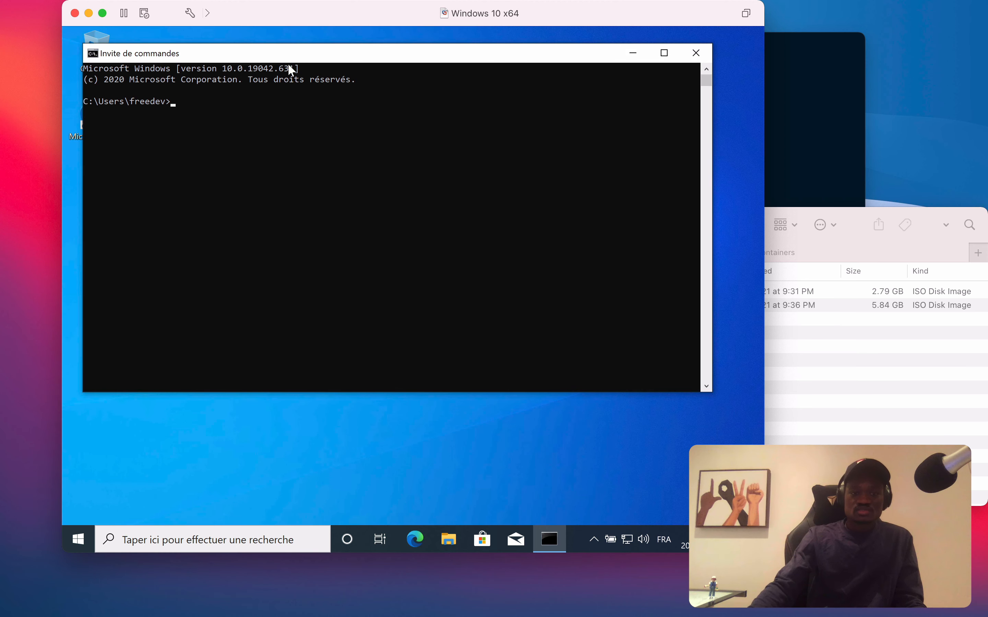
- Set the Command Prompt font size to 28 in its window properties
right_click(280, 50)
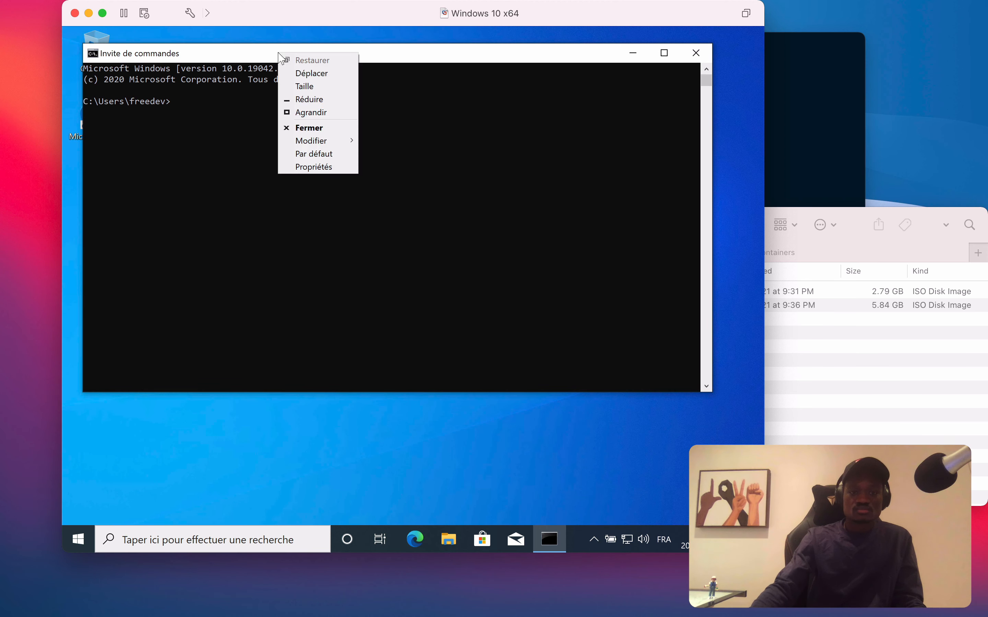
click(313, 168)
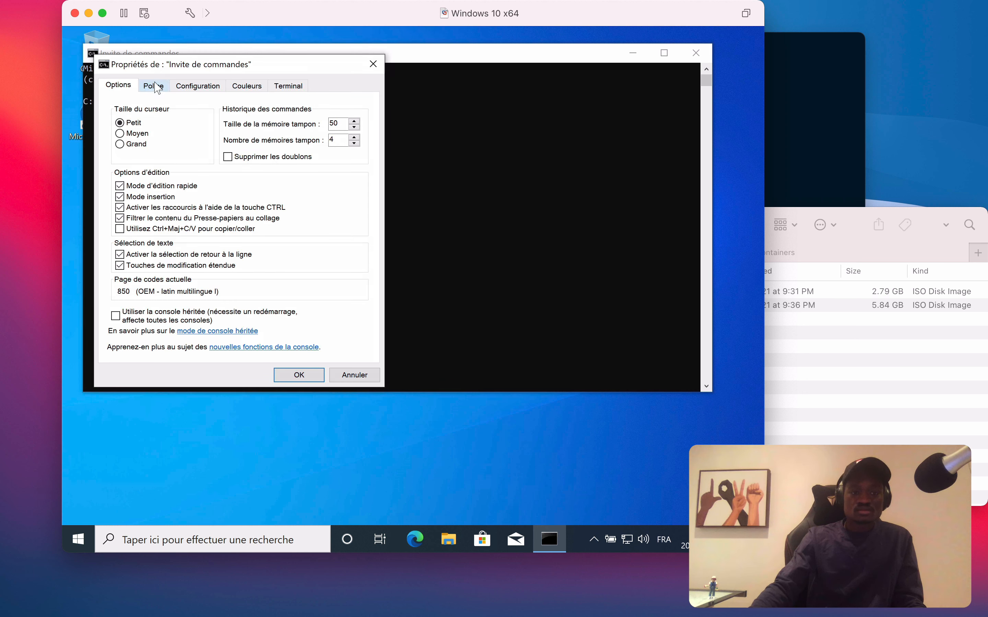
click(155, 86)
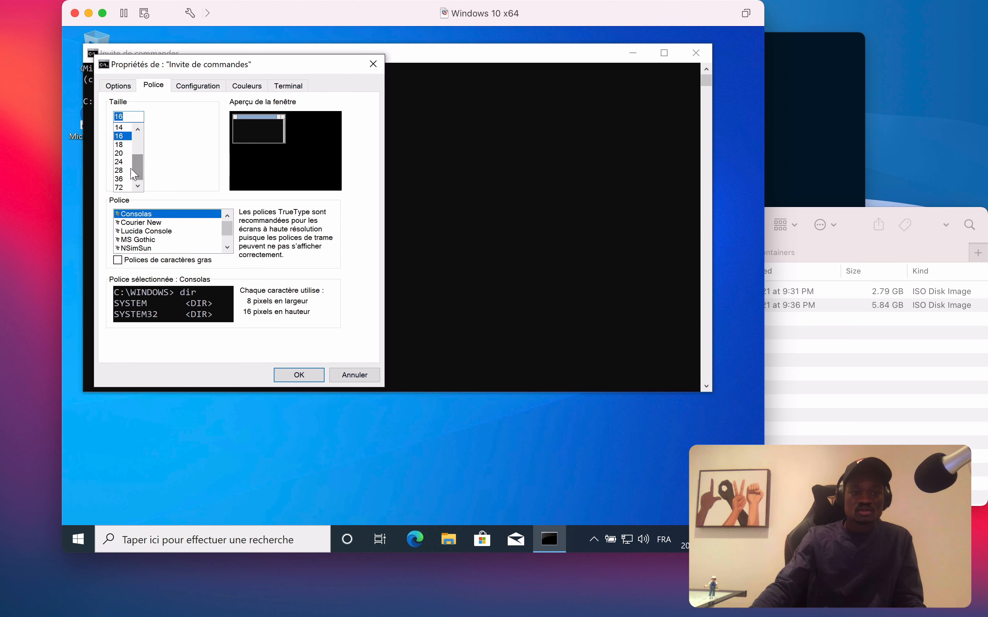
click(121, 178)
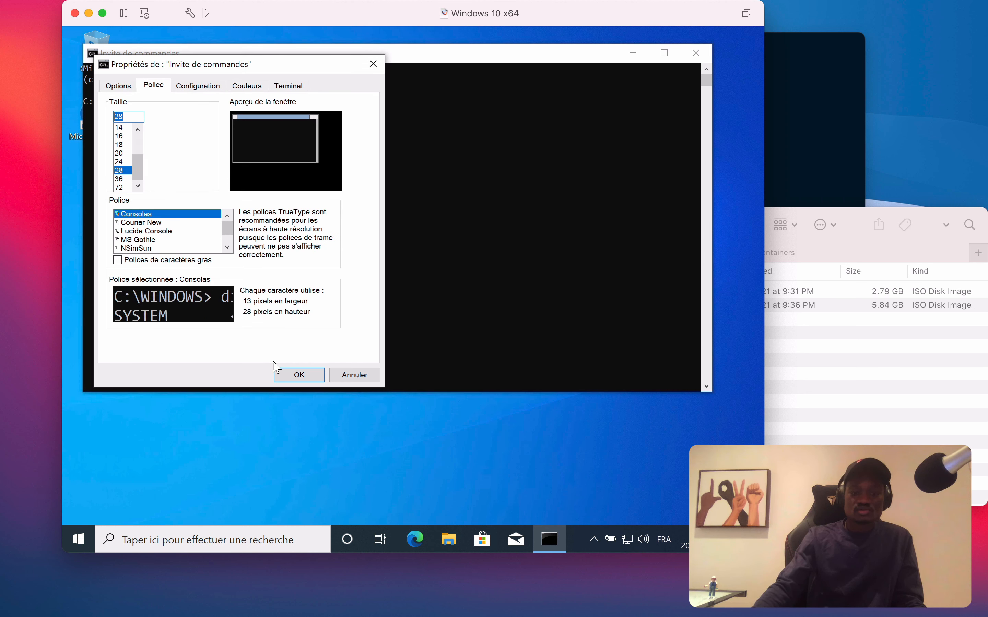
click(287, 375)
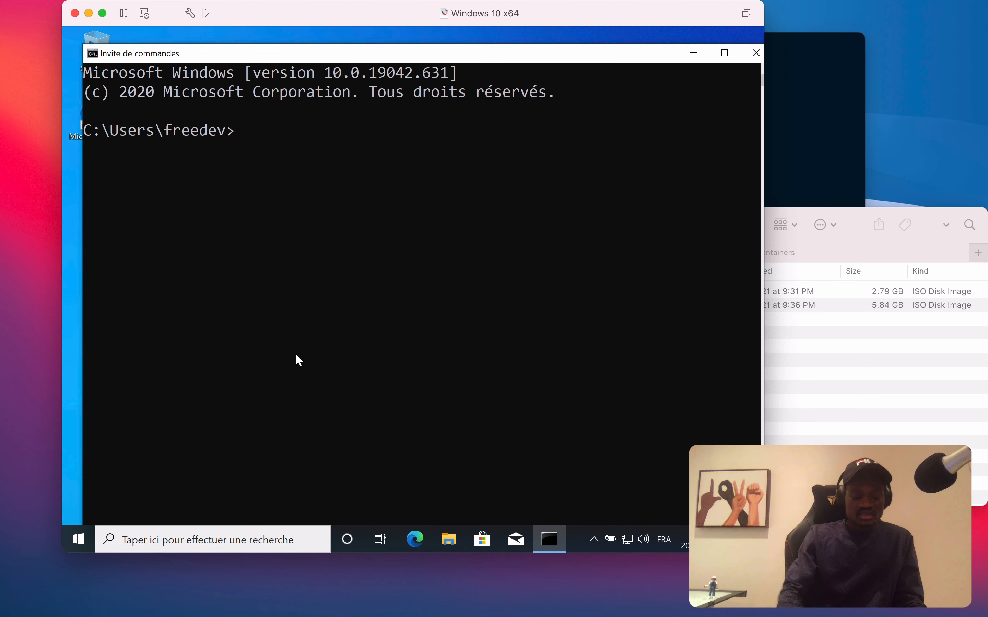
- Check the Python version with python --version, and evaluate 2 + 2 and 4 * 2 in the Python interpreter before exiting it
text(python --version)
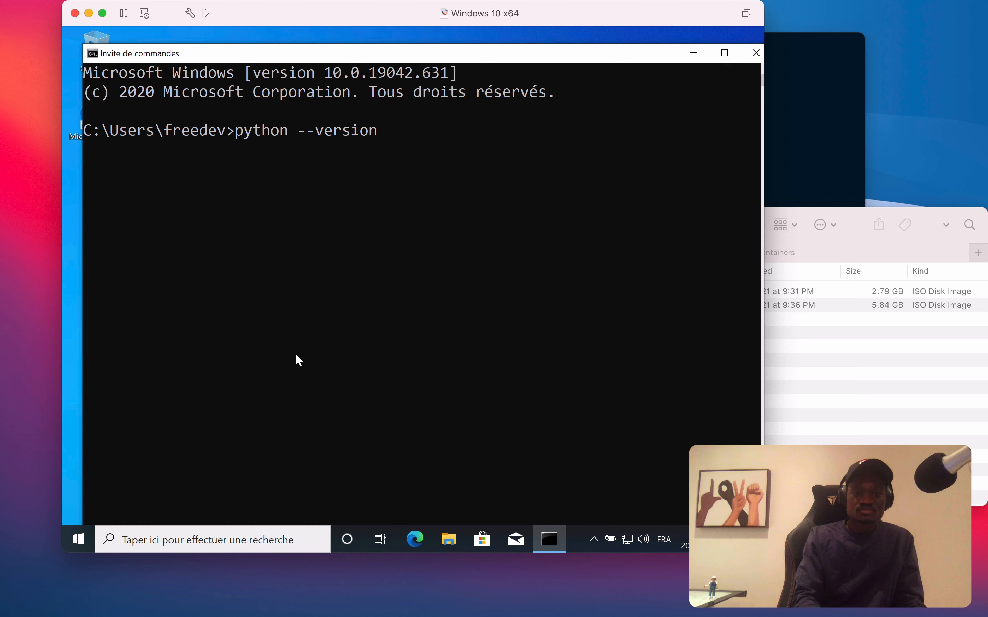
key(Return)
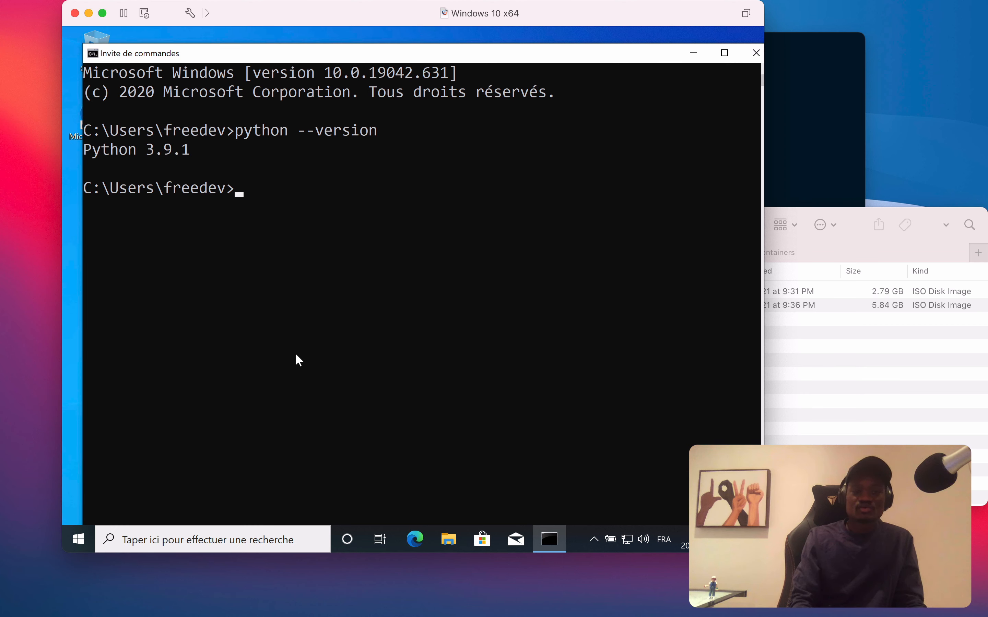
text(python)
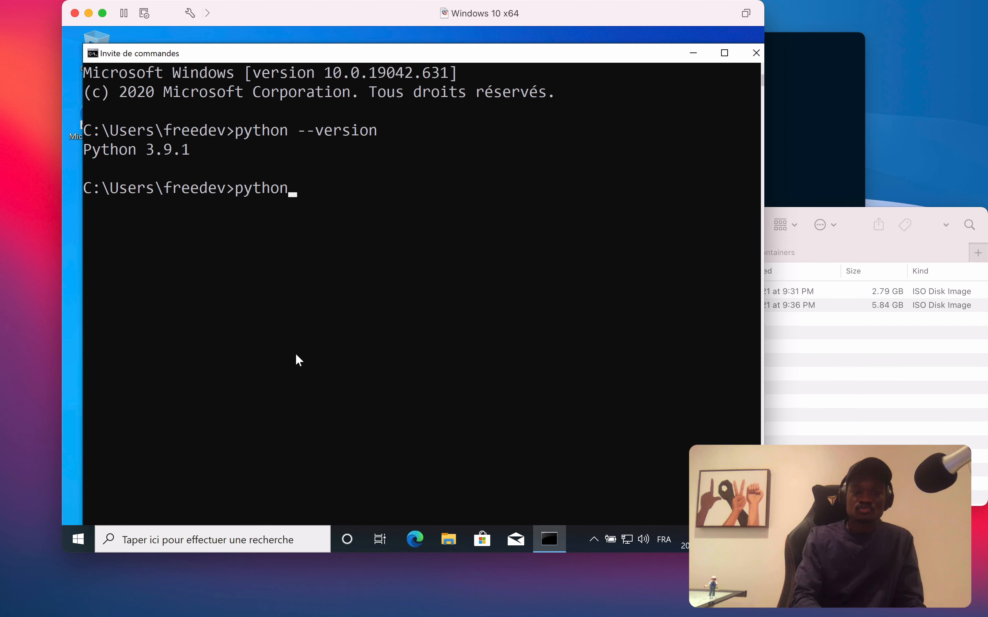
key(Return)
text(2 + 2)
key(Return)
text(4 * 2)
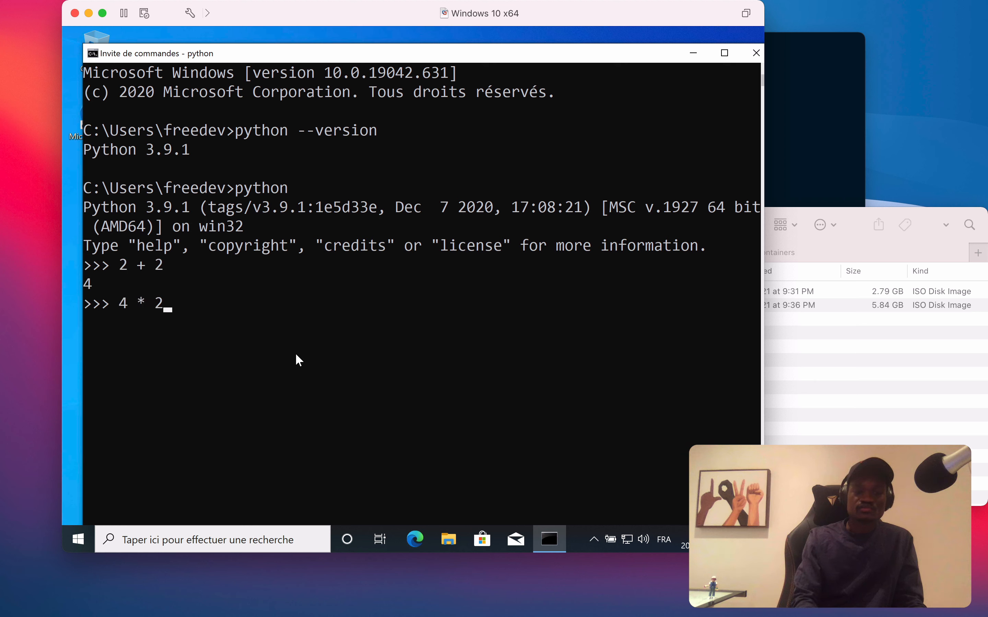
key(Return)
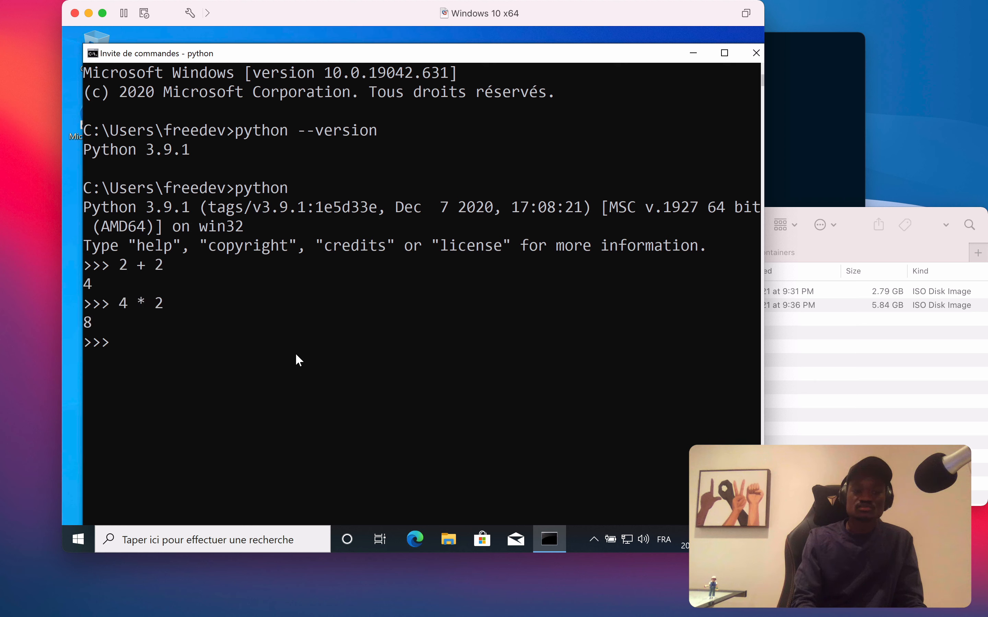
text(exit())
key(Return)
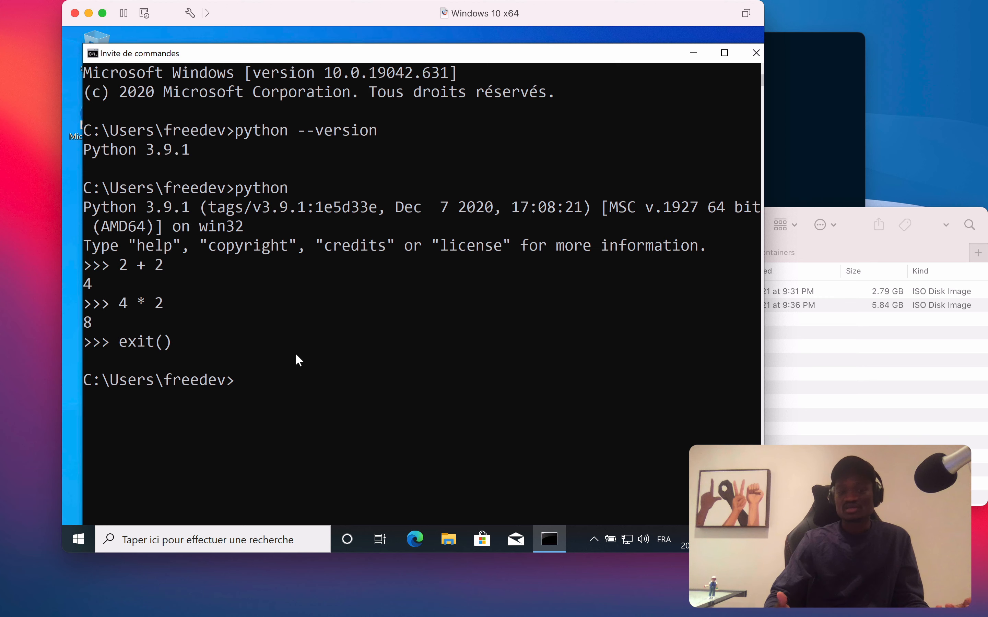
- Close the Command Prompt and shut down Windows in the virtual machine
click(755, 50)
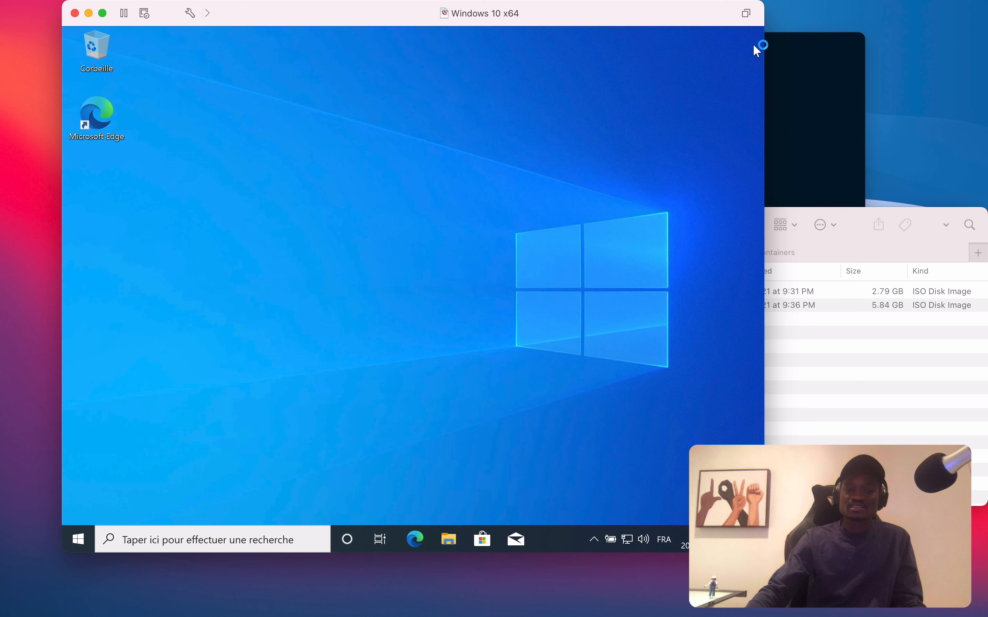
click(71, 535)
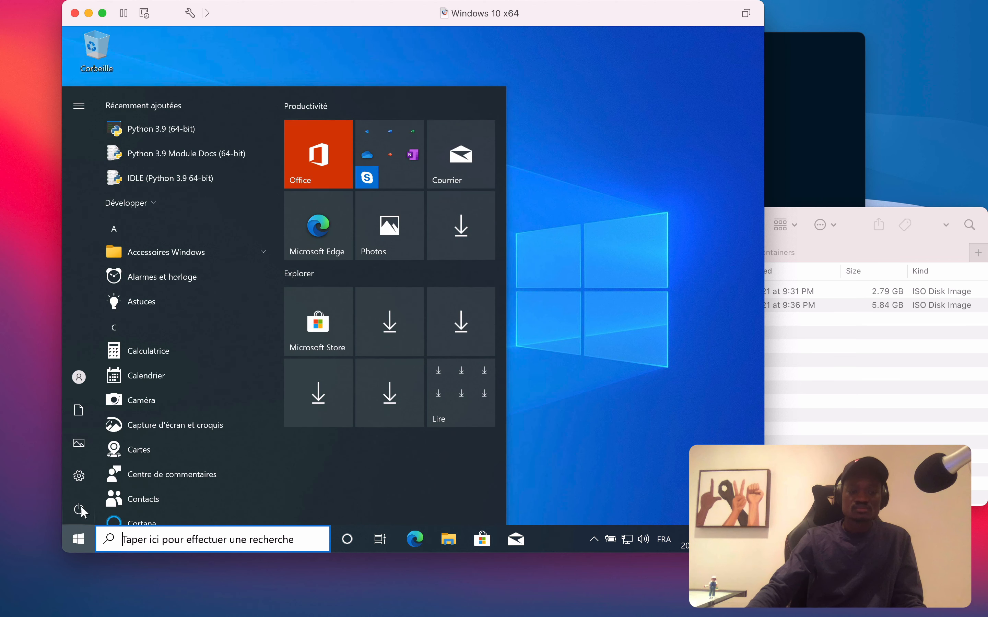
click(109, 494)
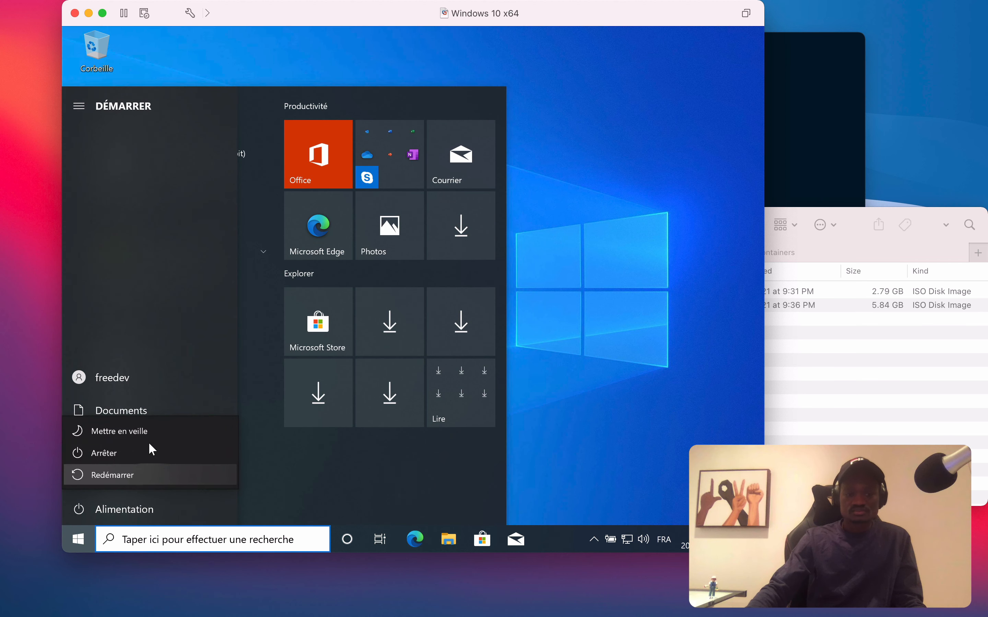
click(138, 449)
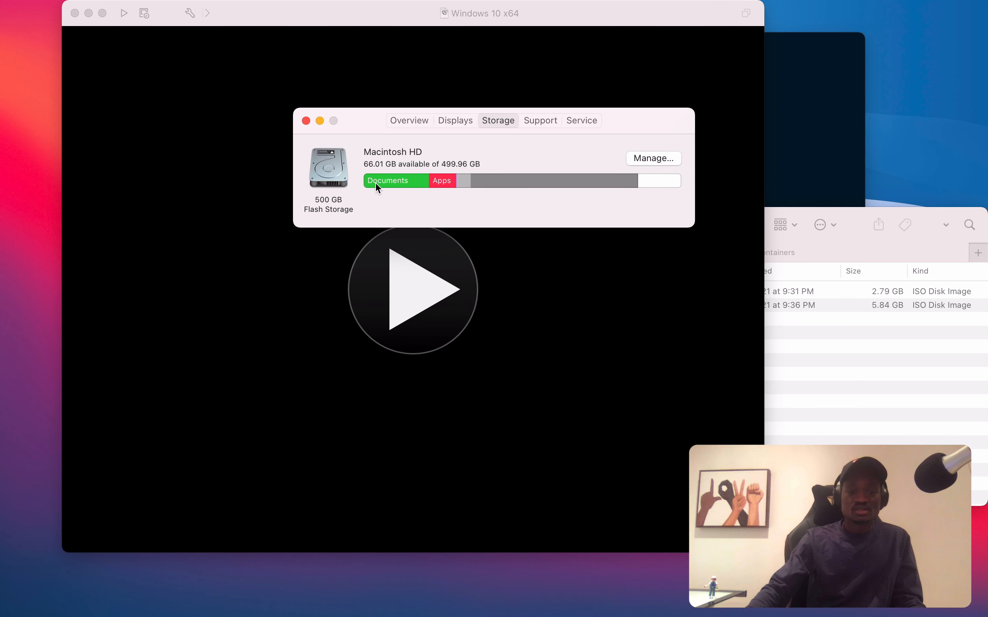
- Close the Mac storage overview and open the Virtual Machine Library
click(306, 121)
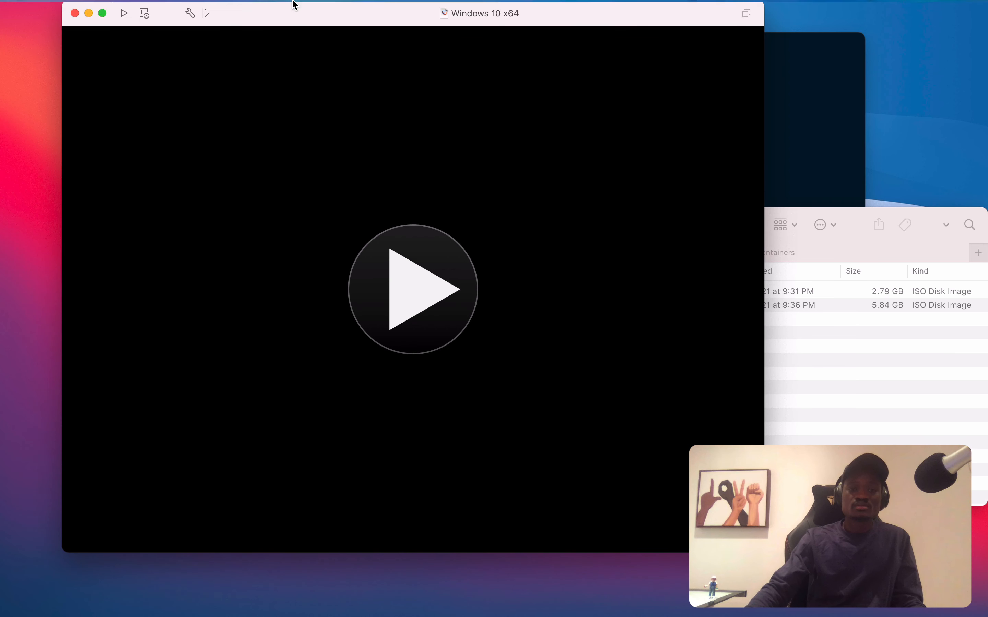
click(277, 8)
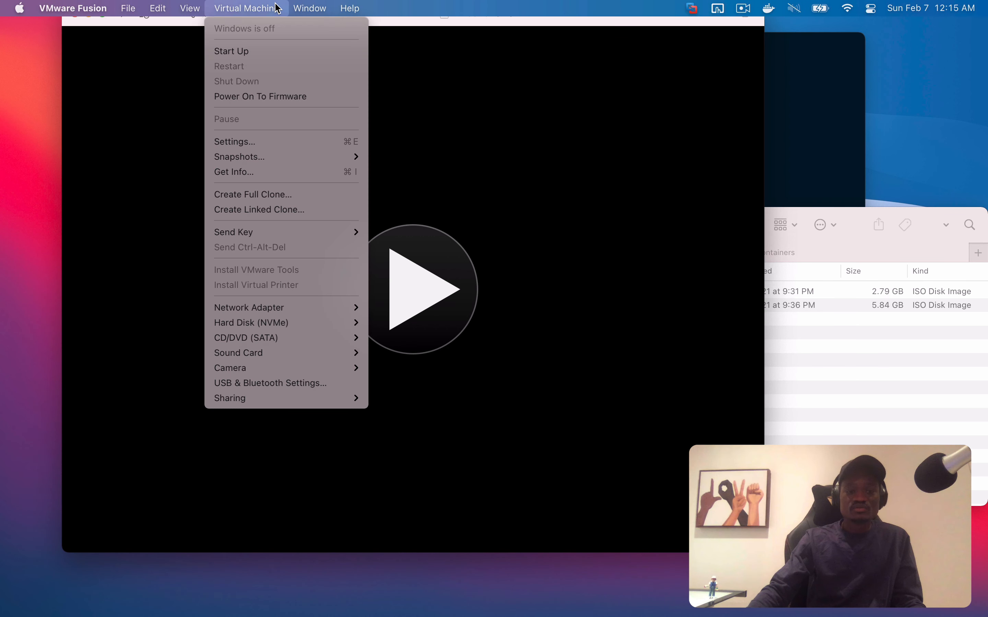
mouse_move(312, 8)
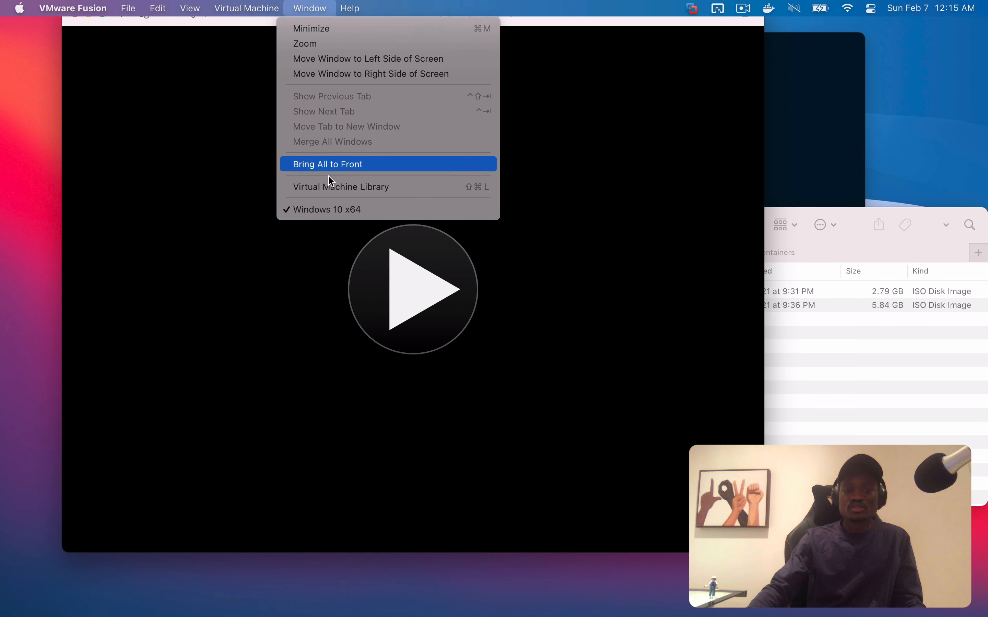
click(325, 194)
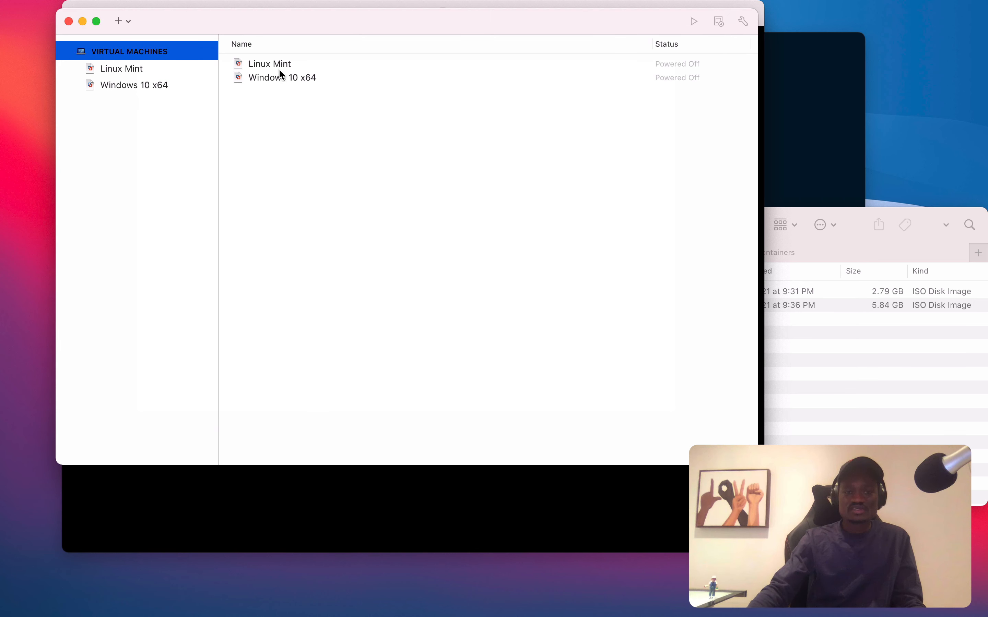
- Delete the Windows 10 x64 virtual machine from the library, moving its file to the Trash
click(250, 65)
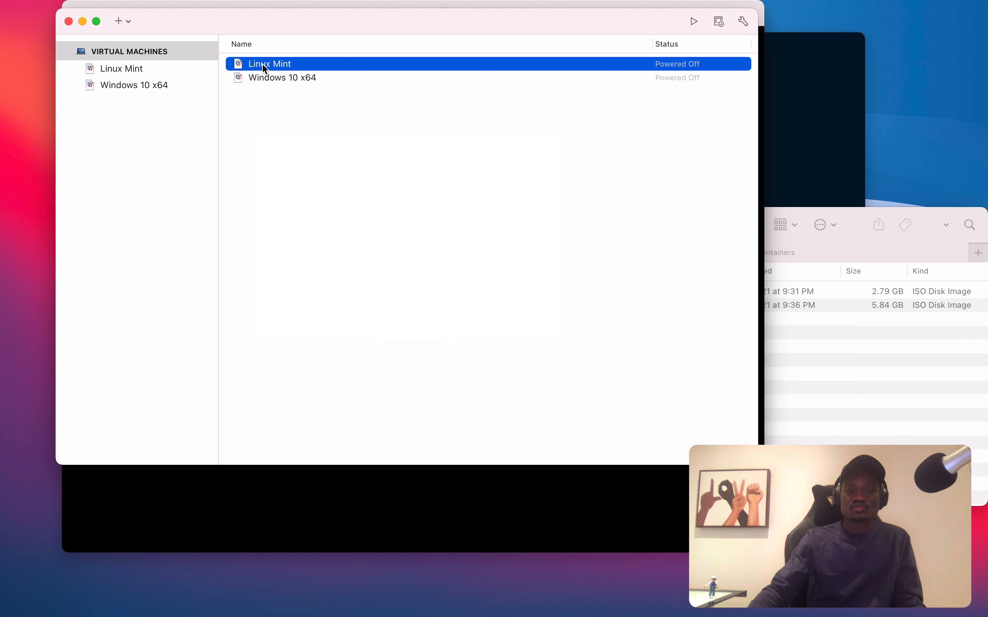
click(260, 81)
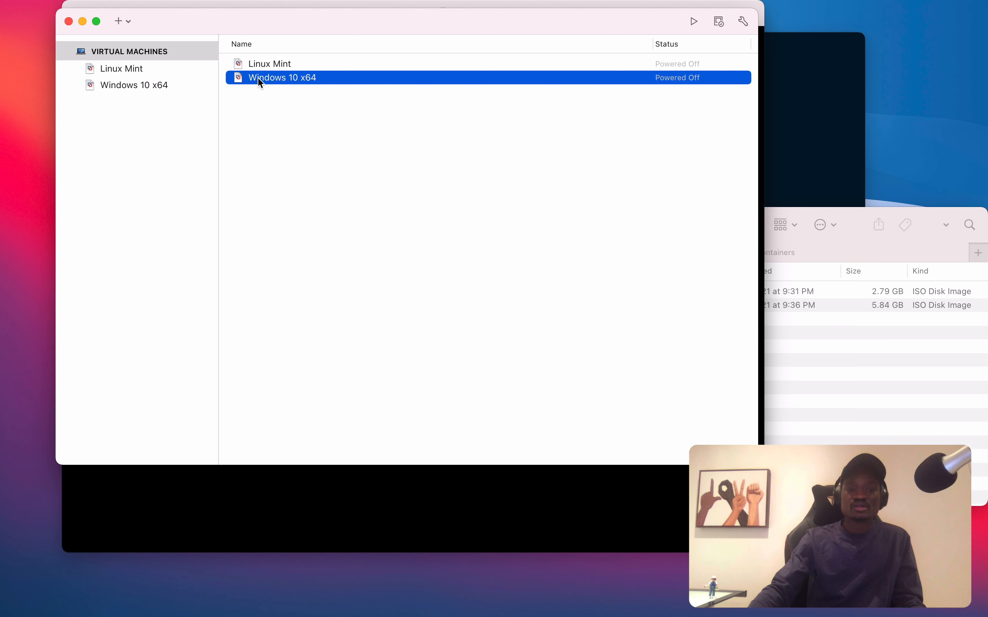
right_click(260, 82)
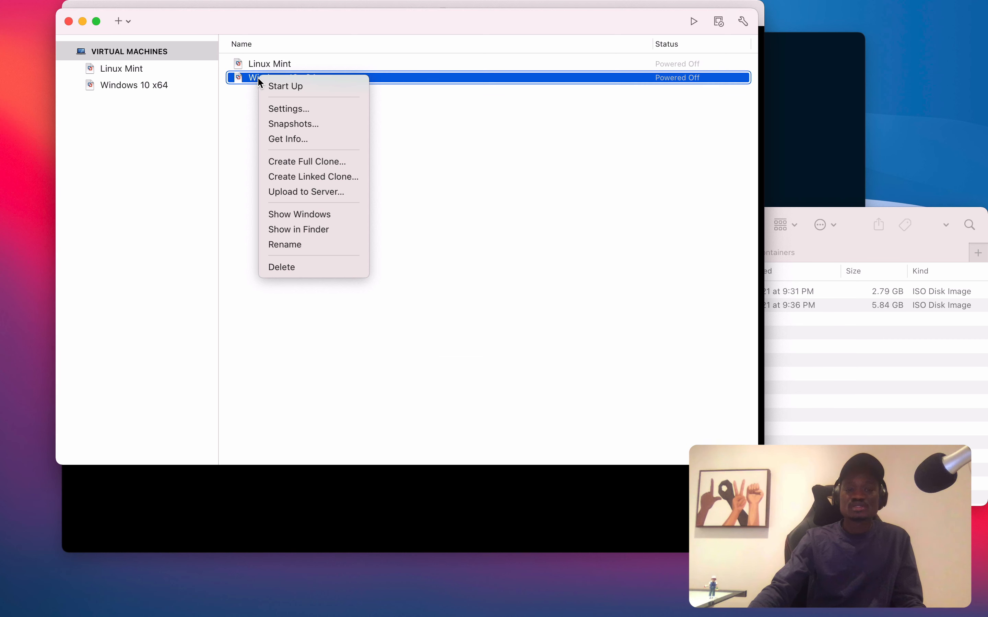
click(306, 267)
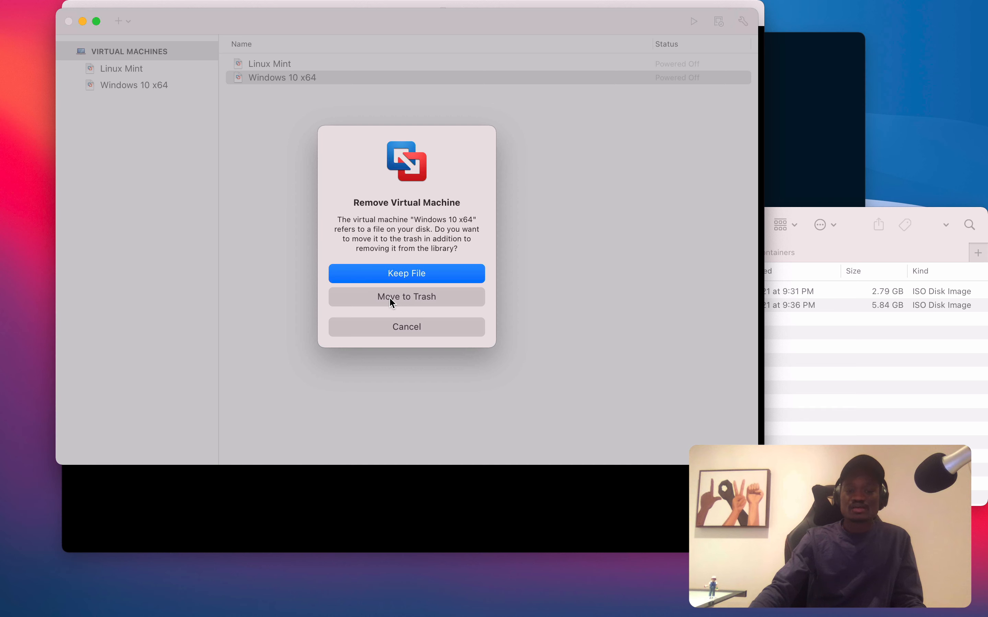
click(390, 298)
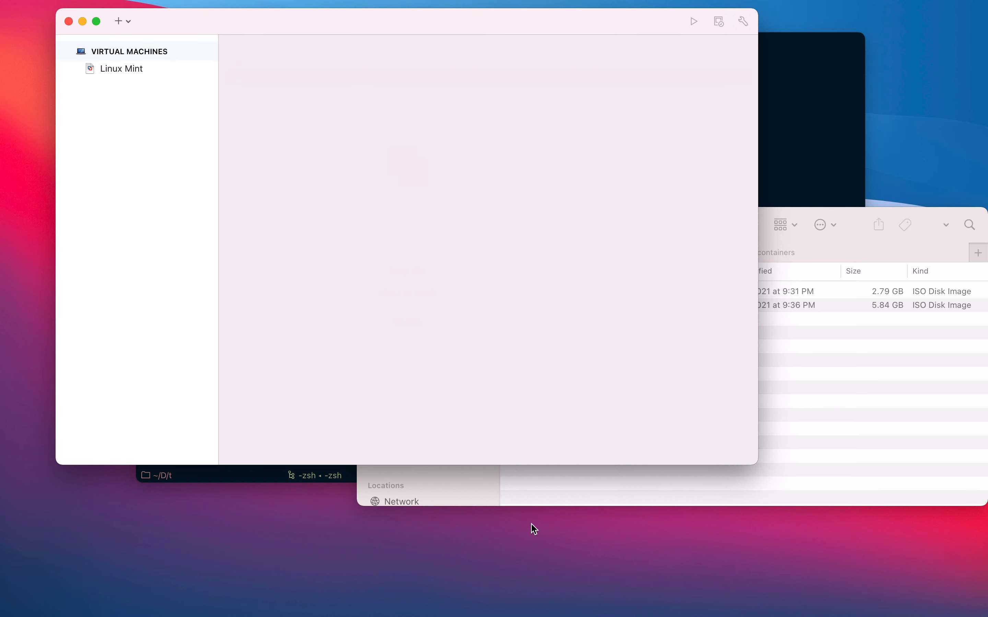
- Permanently empty the Mac's Trash containing the Windows 10 x64 bundle and close the Trash window
mouse_move(724, 615)
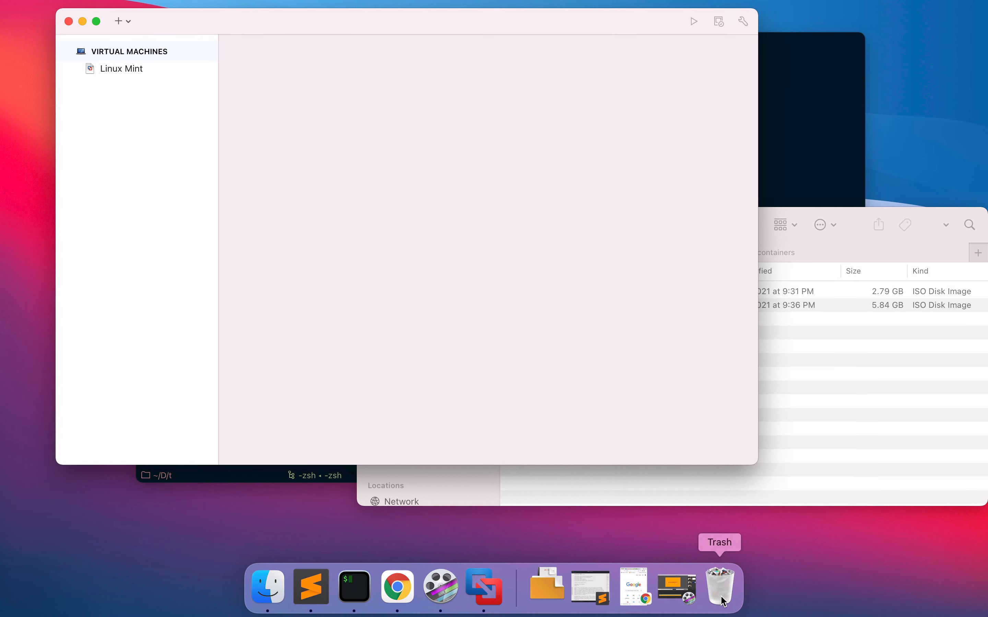
click(721, 588)
right_click(724, 601)
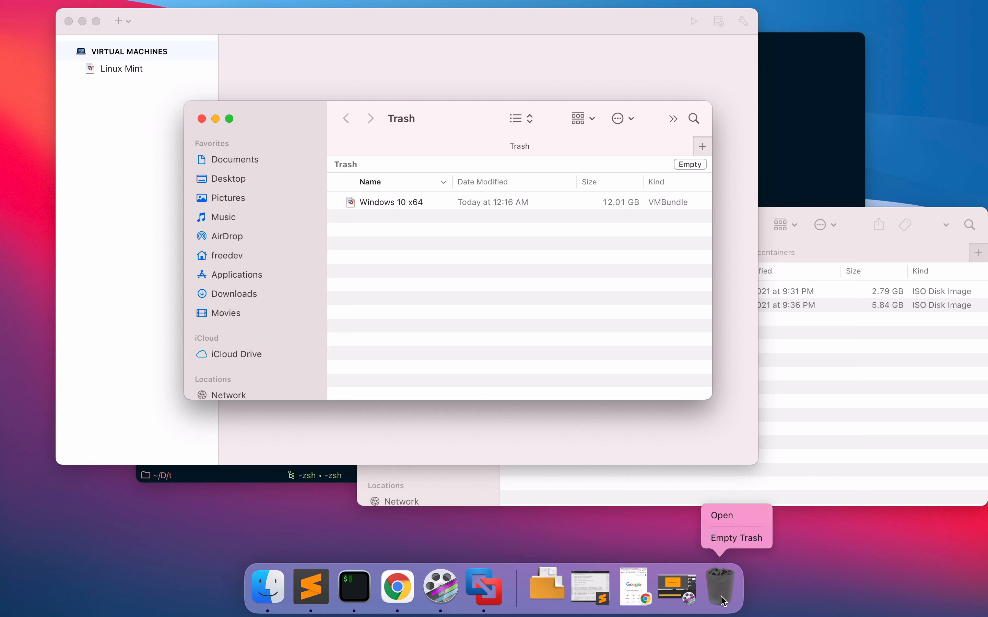
click(735, 539)
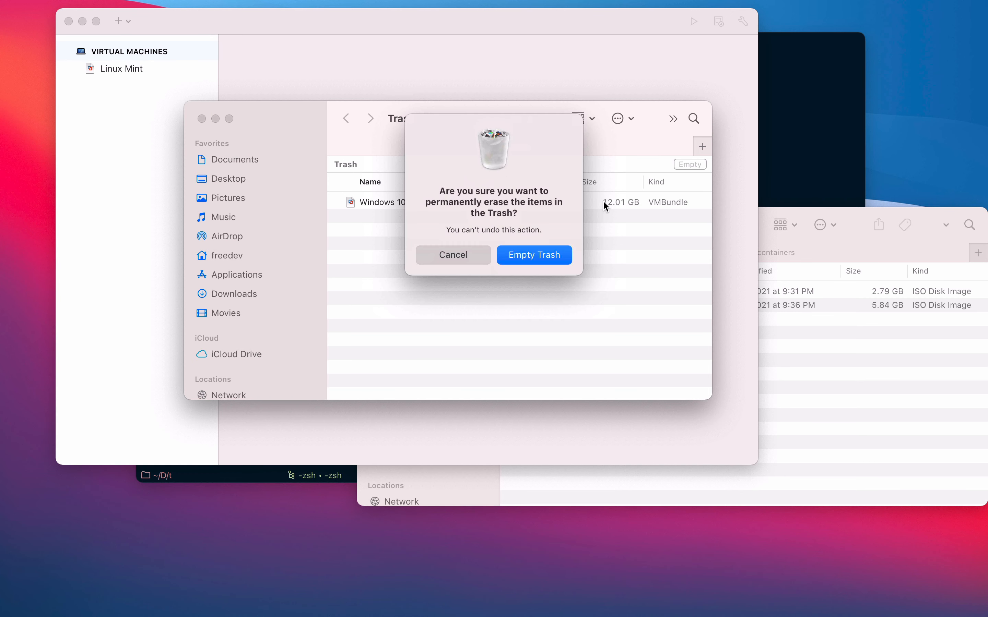
click(543, 255)
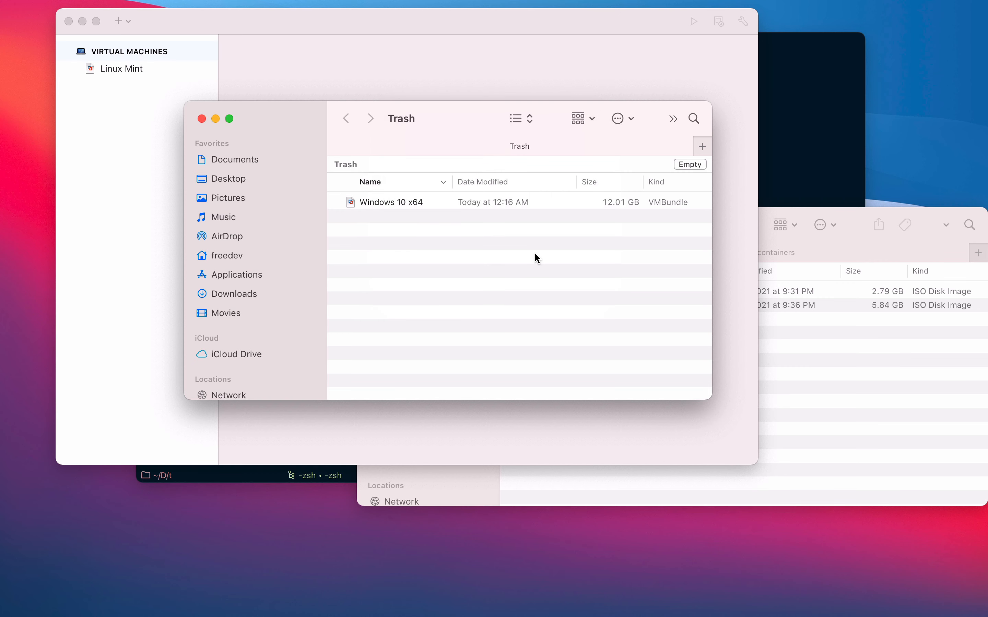
key(super+w)
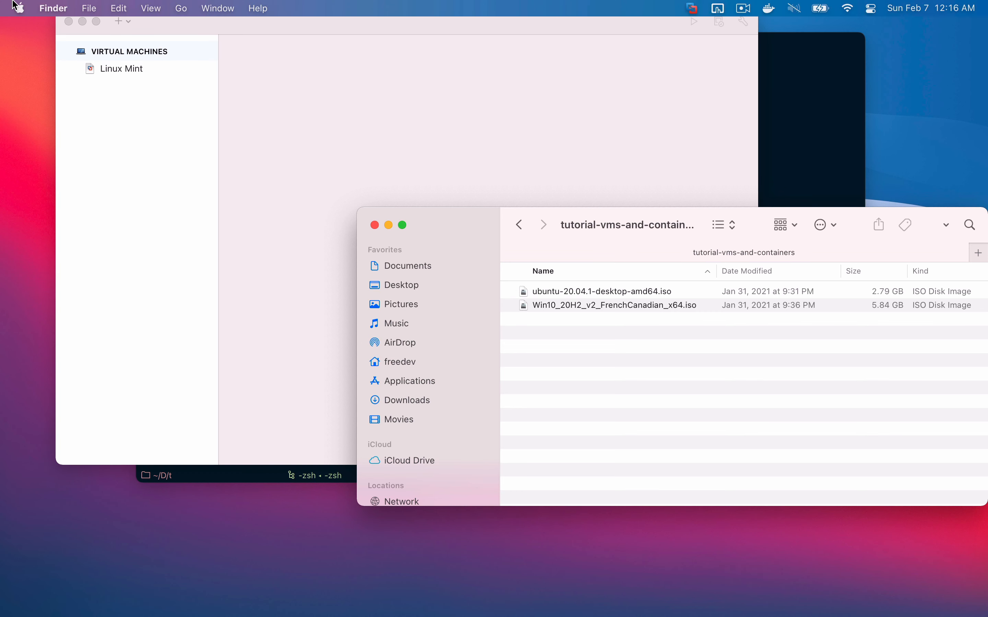
- Check the available storage on Macintosh HD in the About This Mac information
click(16, 6)
click(31, 28)
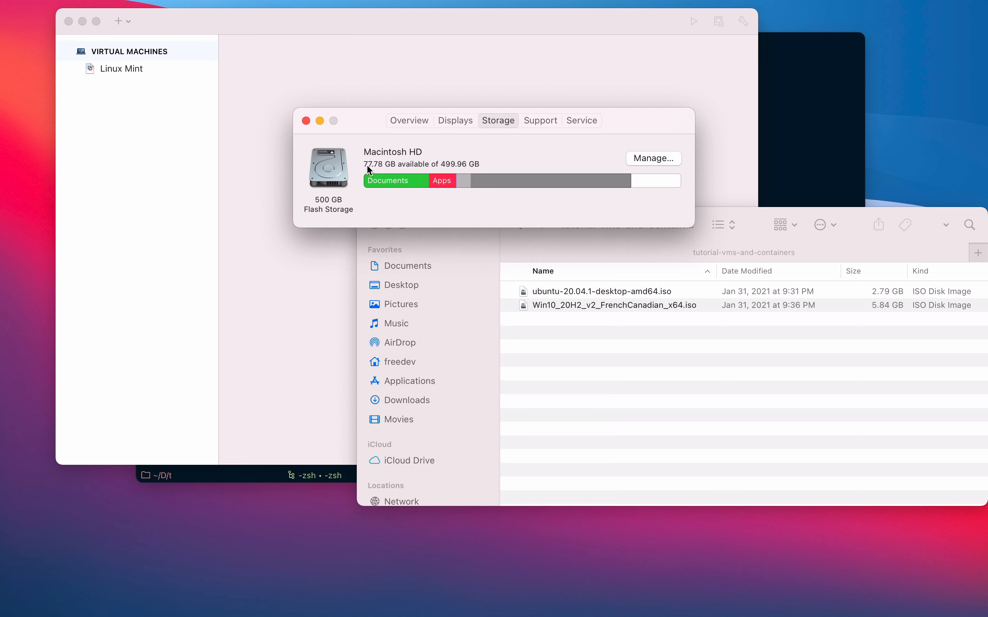